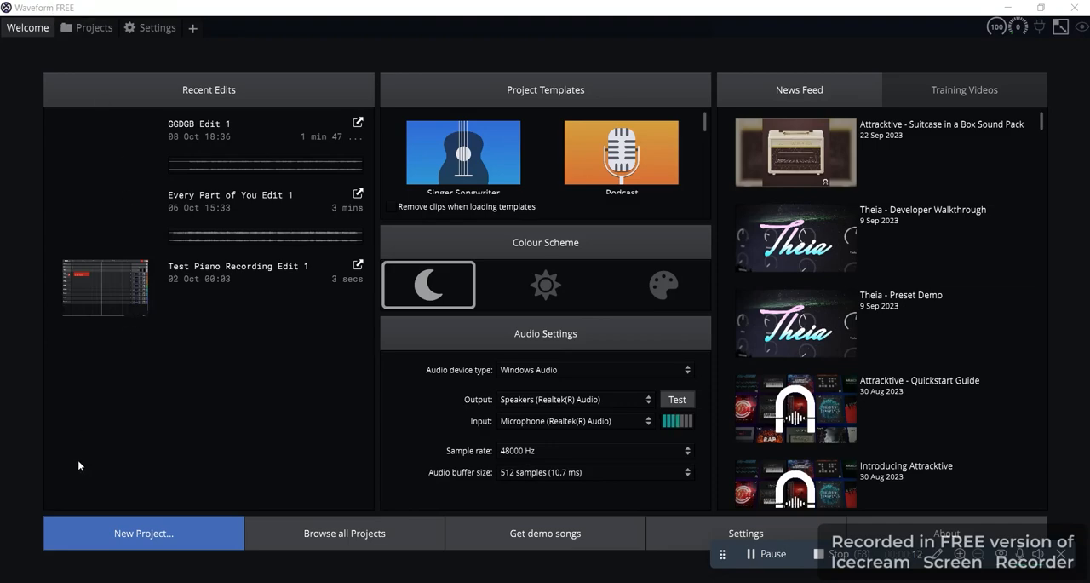
Search the computer for "waveform" and launch Waveform 12 (64-bit)
key("super")
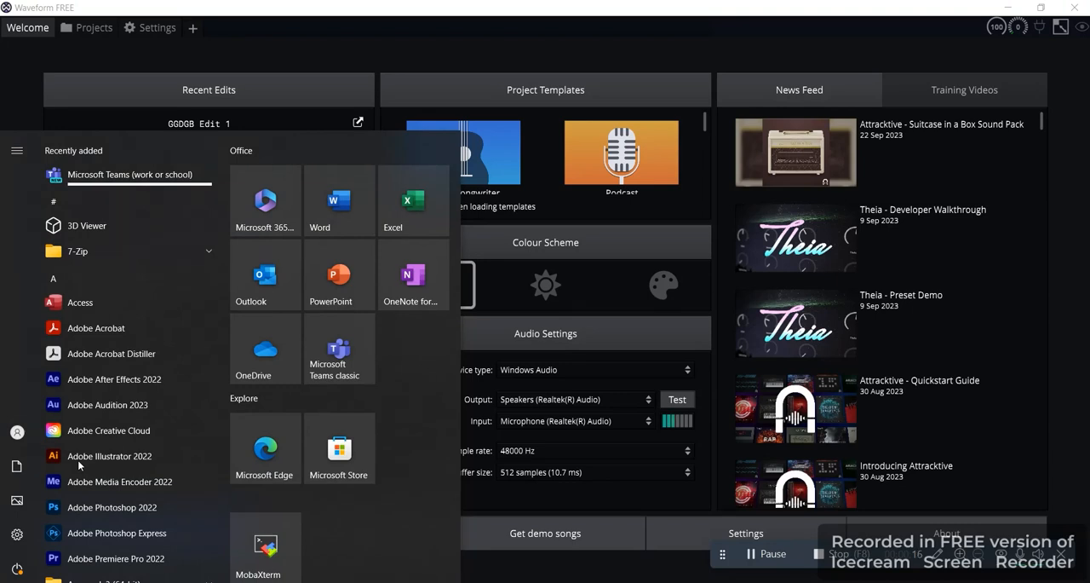
type("waveform")
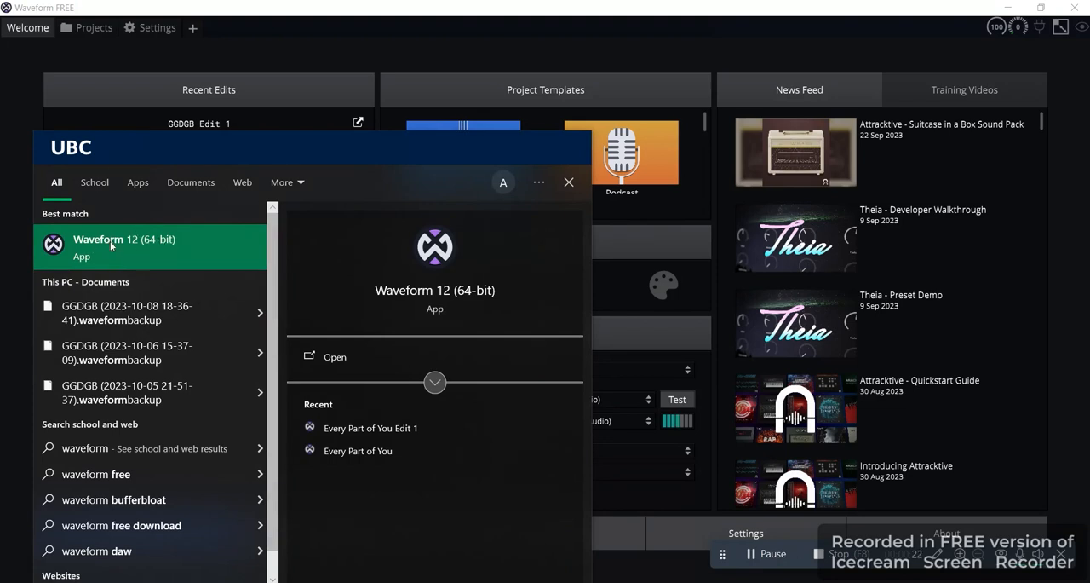
left_click(122, 255)
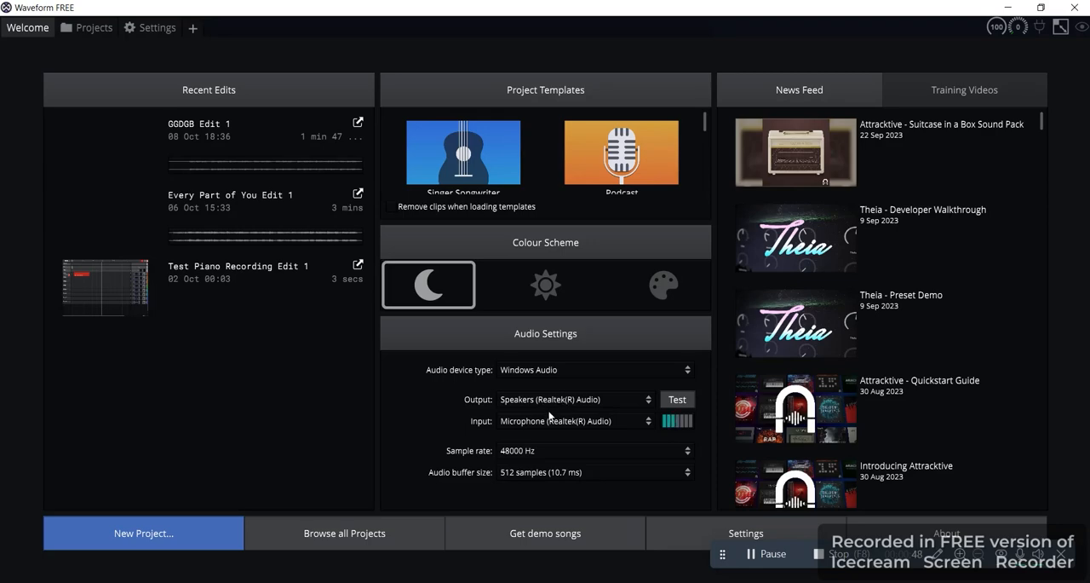
Try the light colour scheme, switch back to the dark one, and show the training videos list
left_click(543, 279)
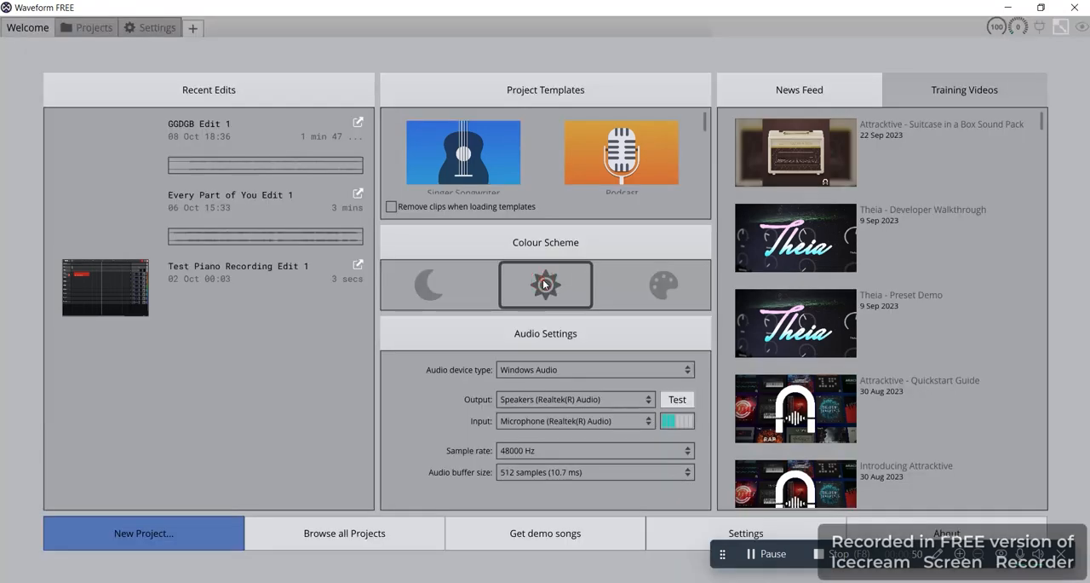
left_click(428, 286)
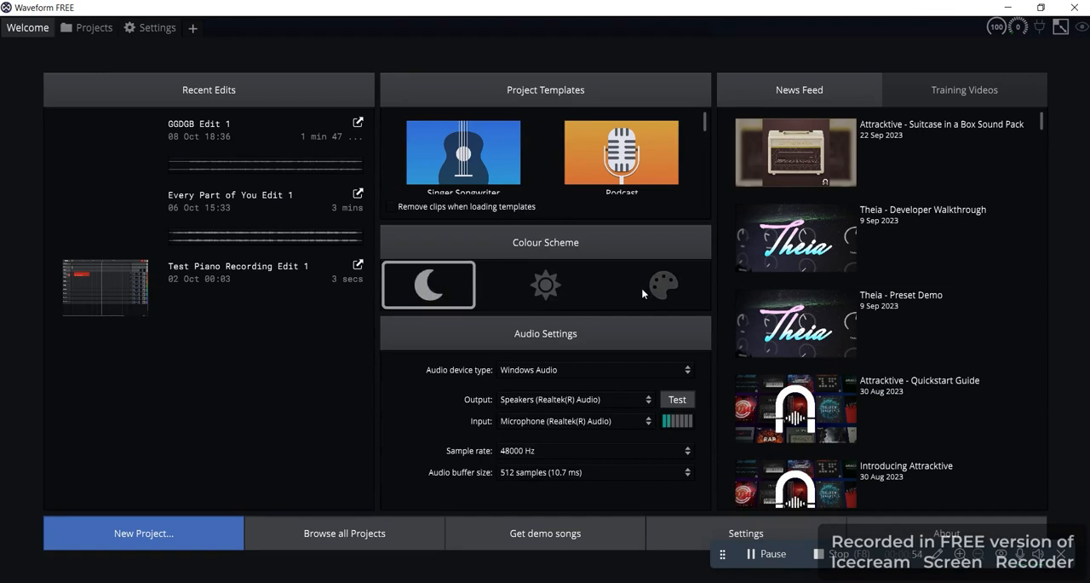
left_click(928, 98)
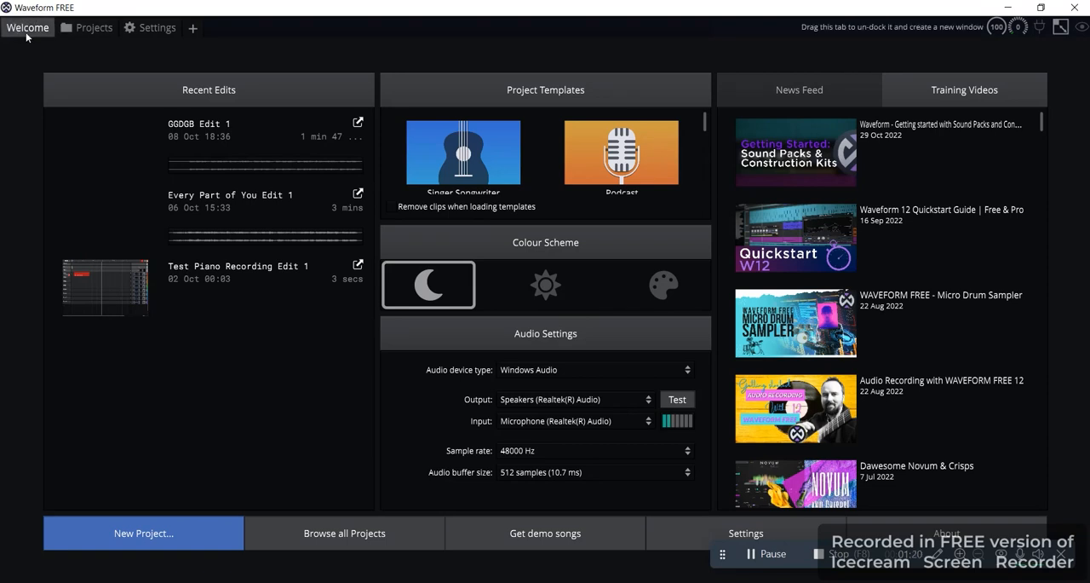
Review the Appearance, MIDI Devices and General settings pages
left_click(142, 30)
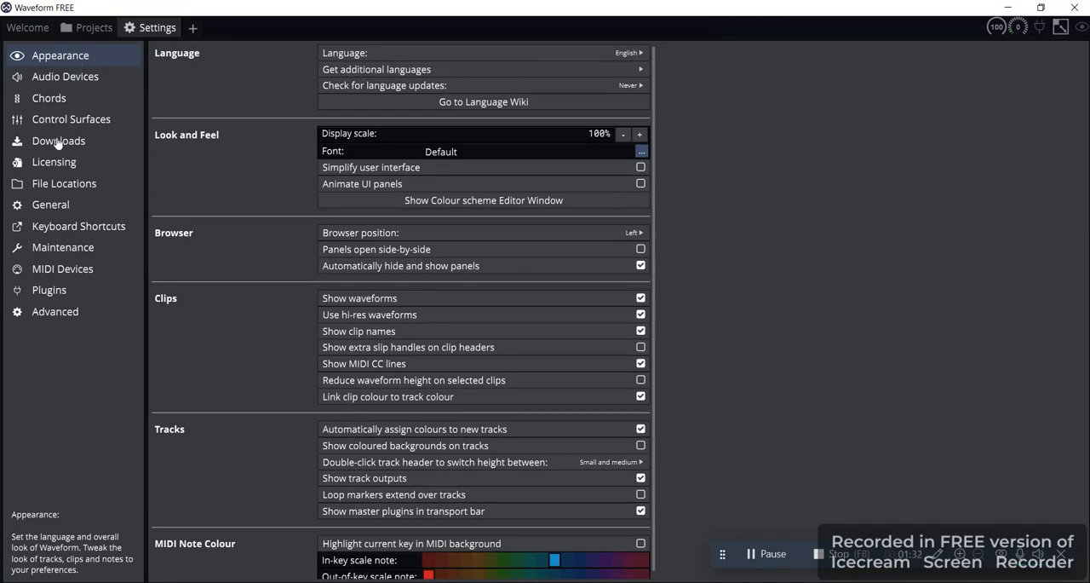
left_click(52, 270)
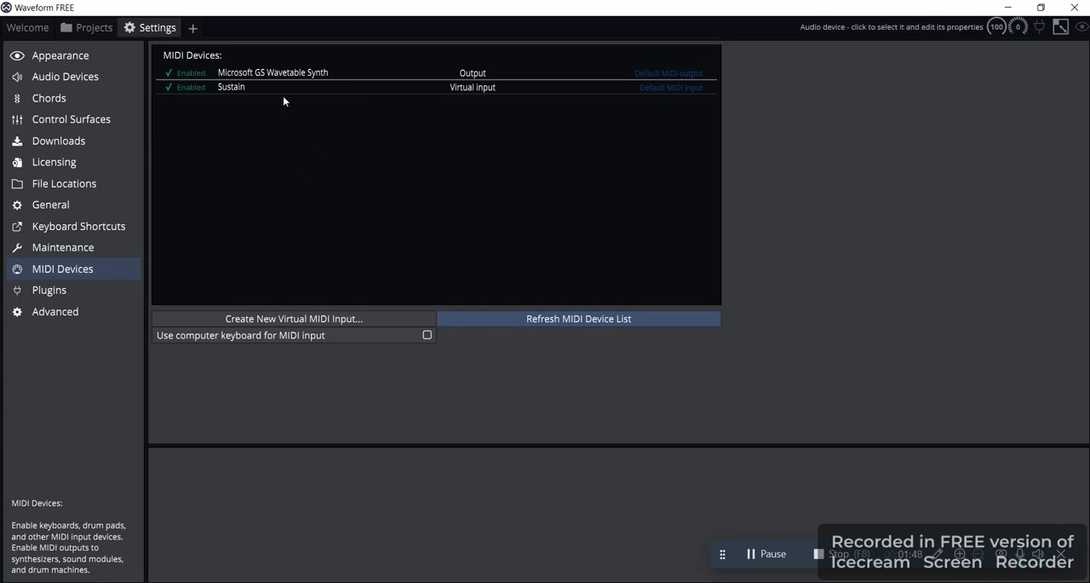
left_click(48, 210)
scroll(170, 273, "down", 6)
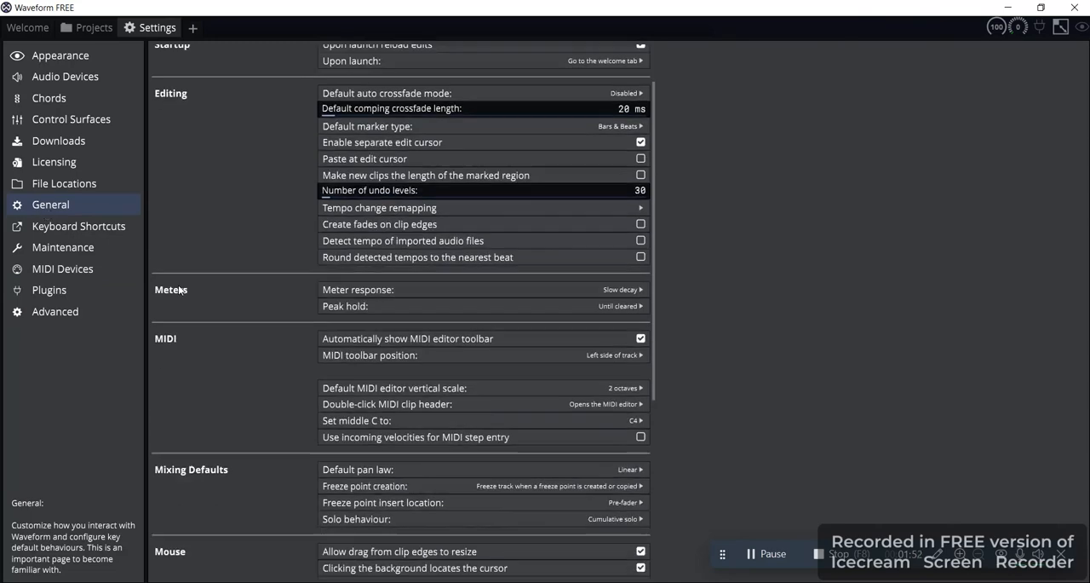
scroll(178, 284, "up", 6)
scroll(178, 285, "down", 6)
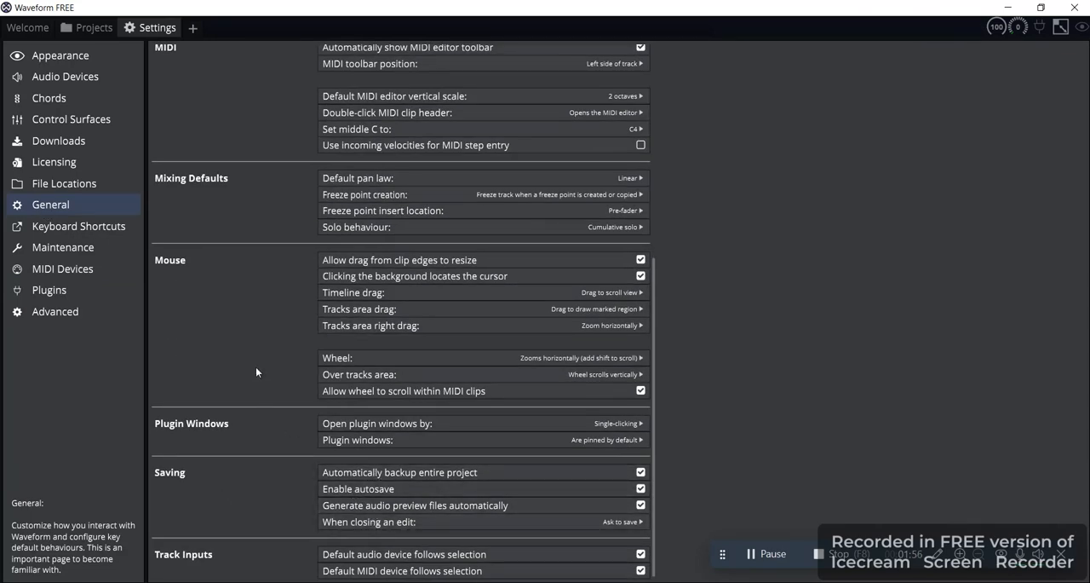
scroll(256, 366, "up", 6)
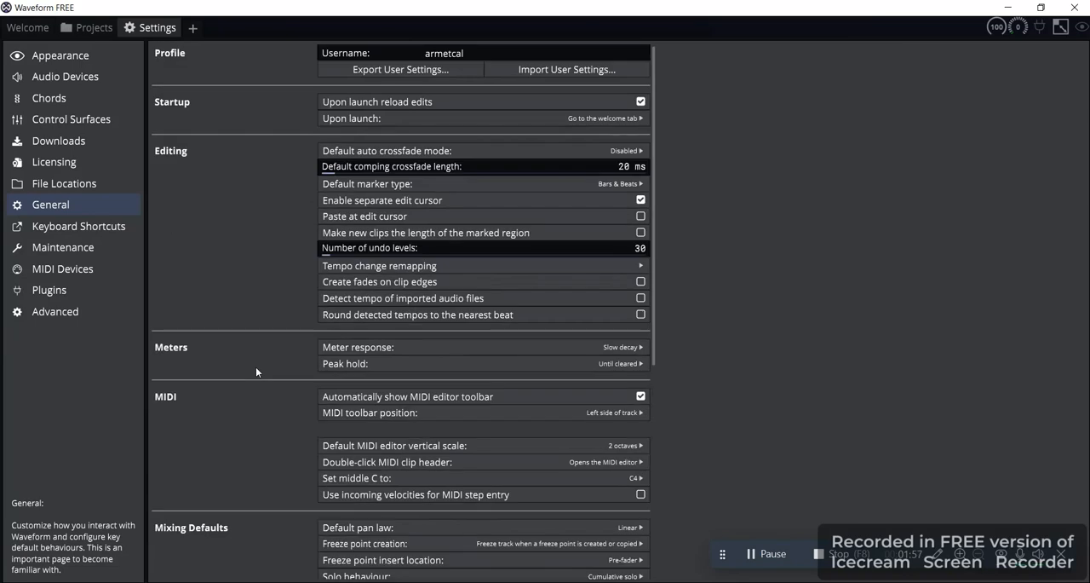
Check the output and input choices in the audio device settings and return to the welcome page
left_click(57, 83)
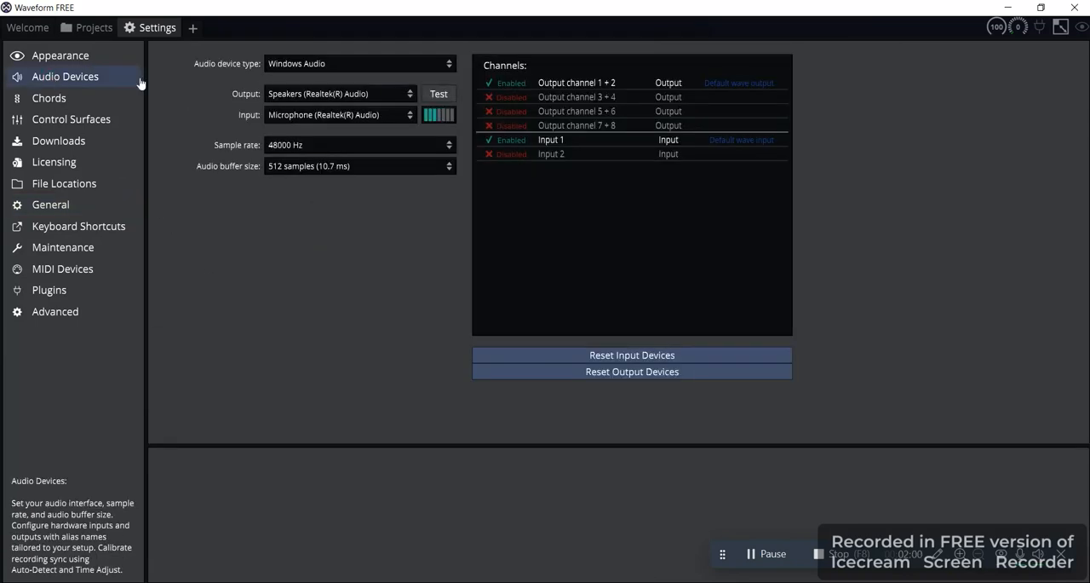
left_click(360, 92)
left_click(362, 95)
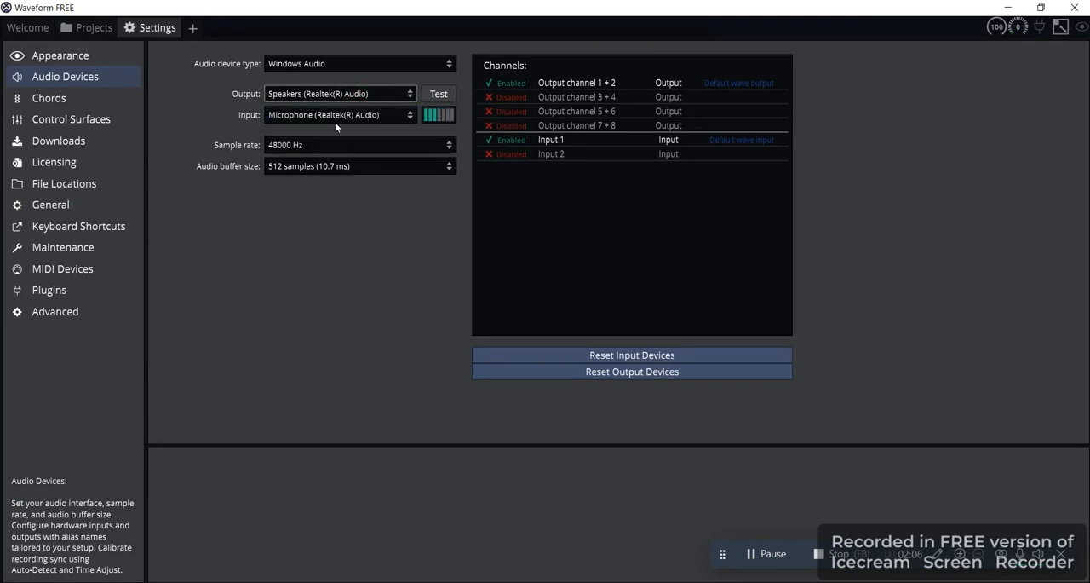
left_click(335, 119)
left_click(340, 120)
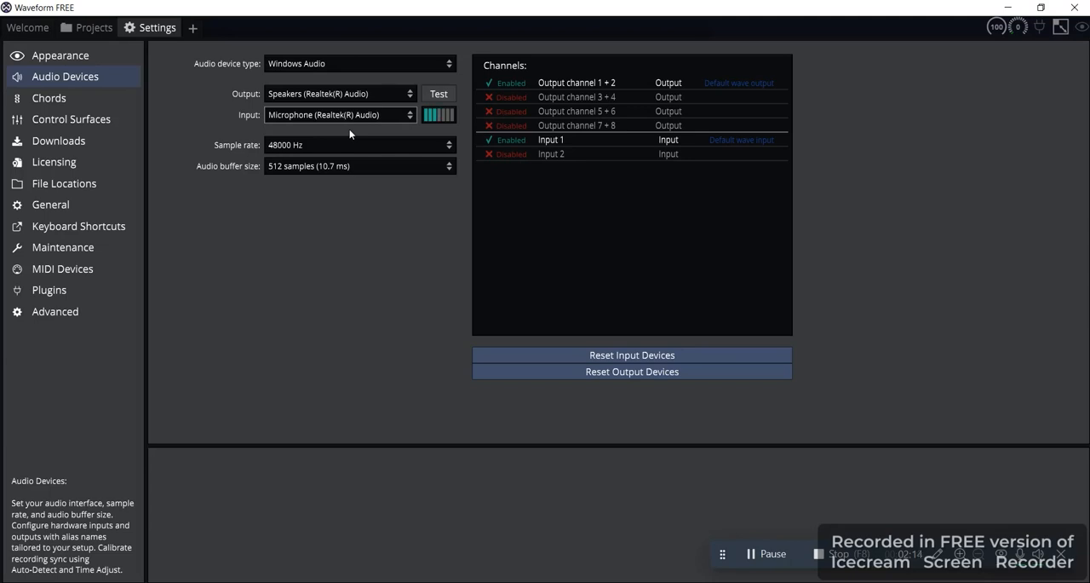
left_click(78, 60)
left_click(41, 28)
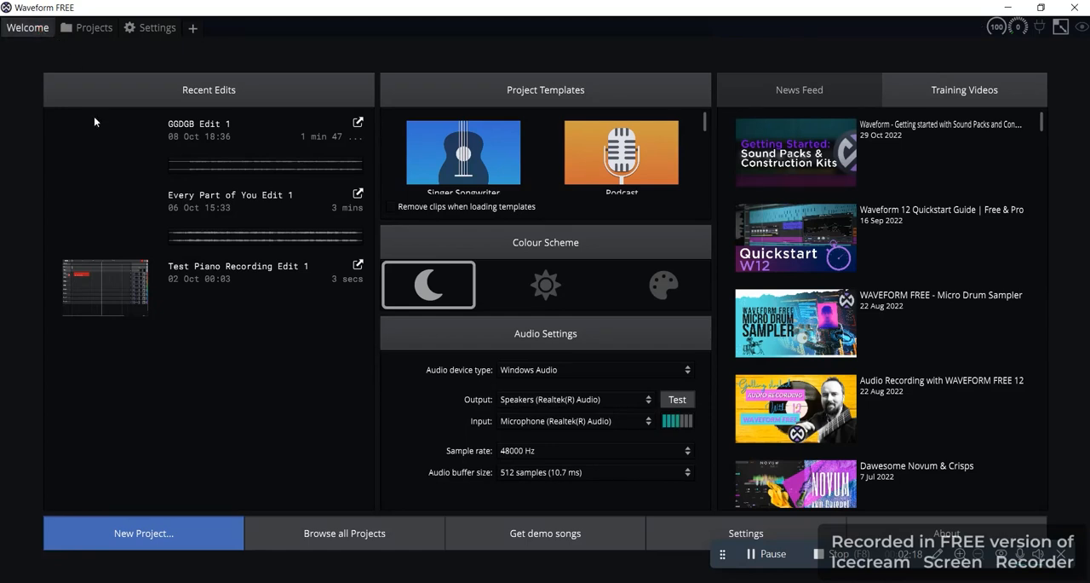
Create a new project named "Test Project" from the Default template with its default edit opened
left_click(142, 537)
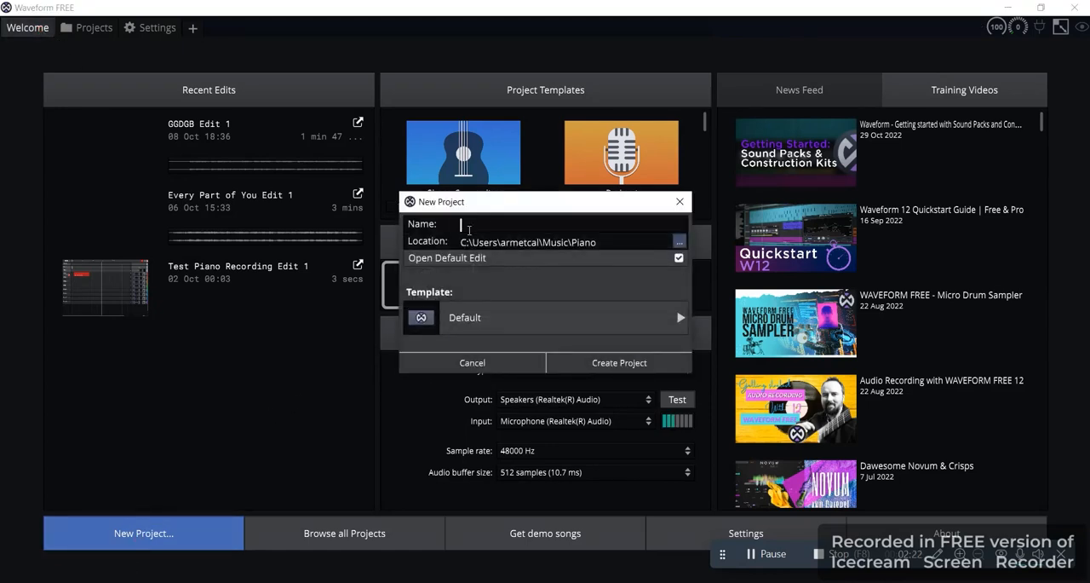
type("te")
key("BackSpace")
key("BackSpace")
type("Test")
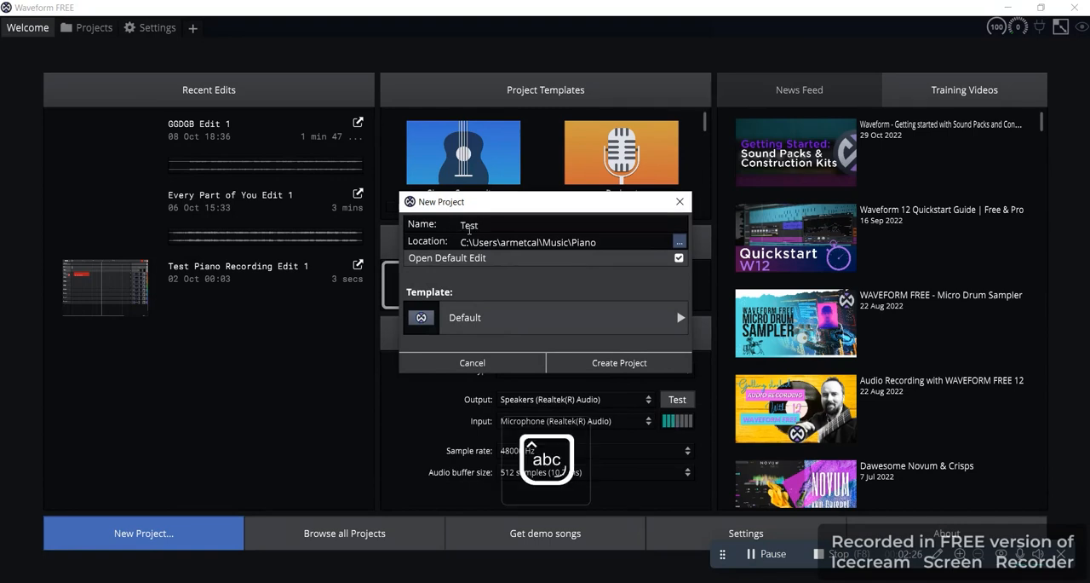
type(" Project")
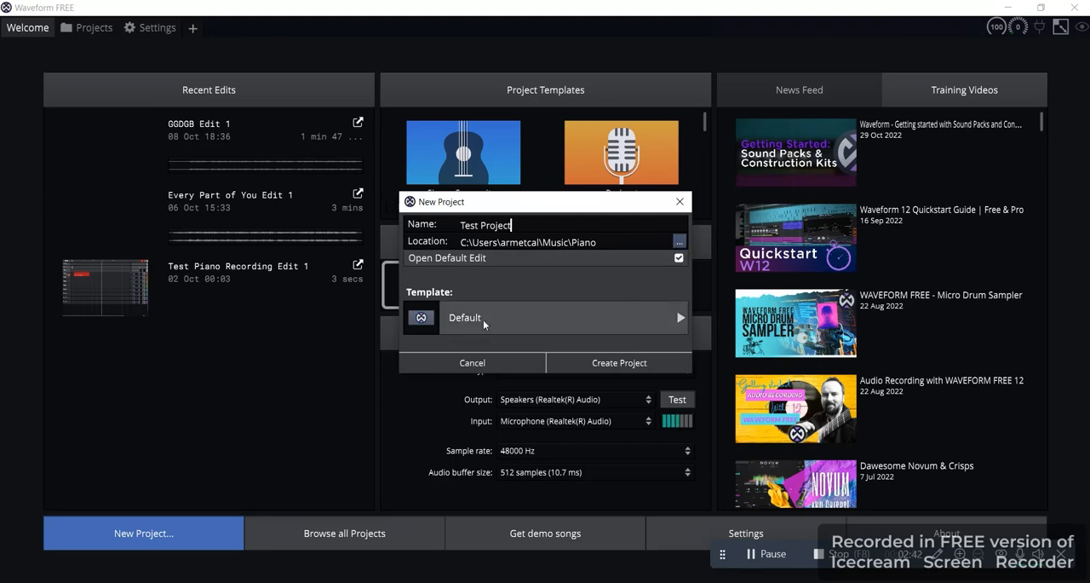
left_click(615, 360)
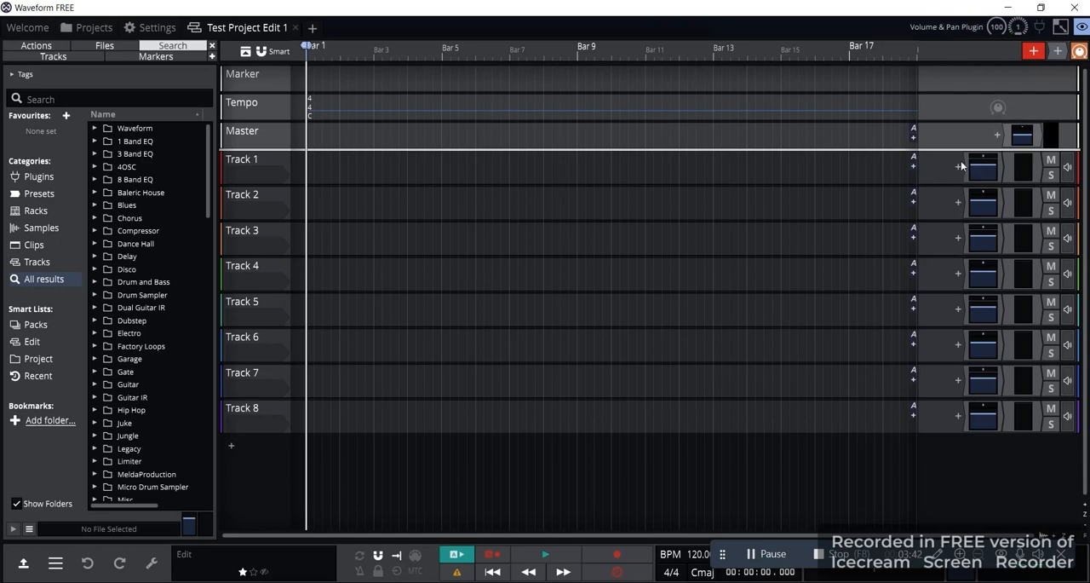
Browse the plugins offered for Track 1, looking into the Waveform instruments and the Steven Slate folder
left_click(959, 167)
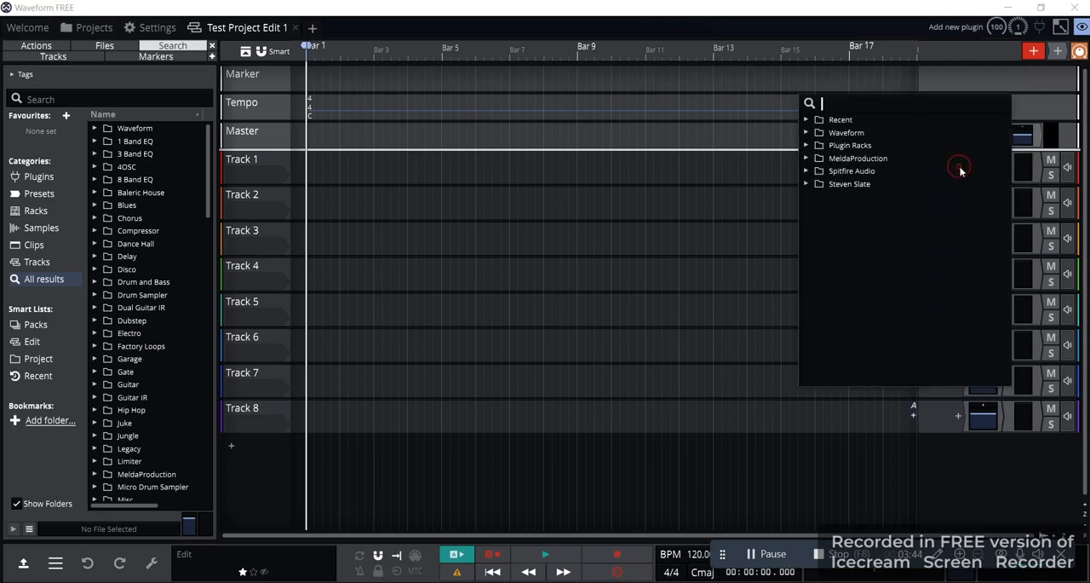
left_click(807, 133)
left_click(821, 159)
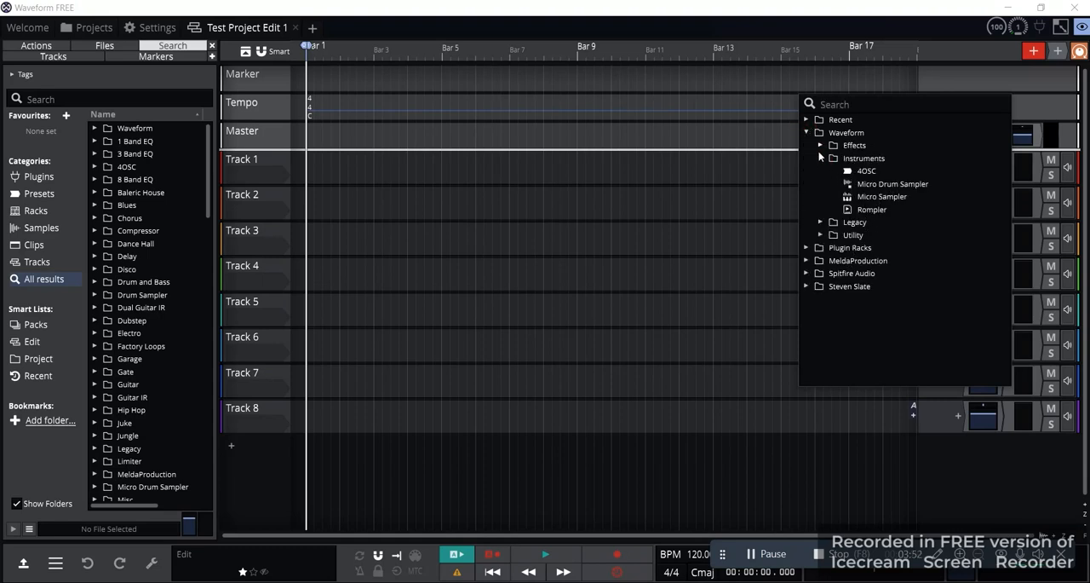
left_click(820, 158)
left_click(807, 133)
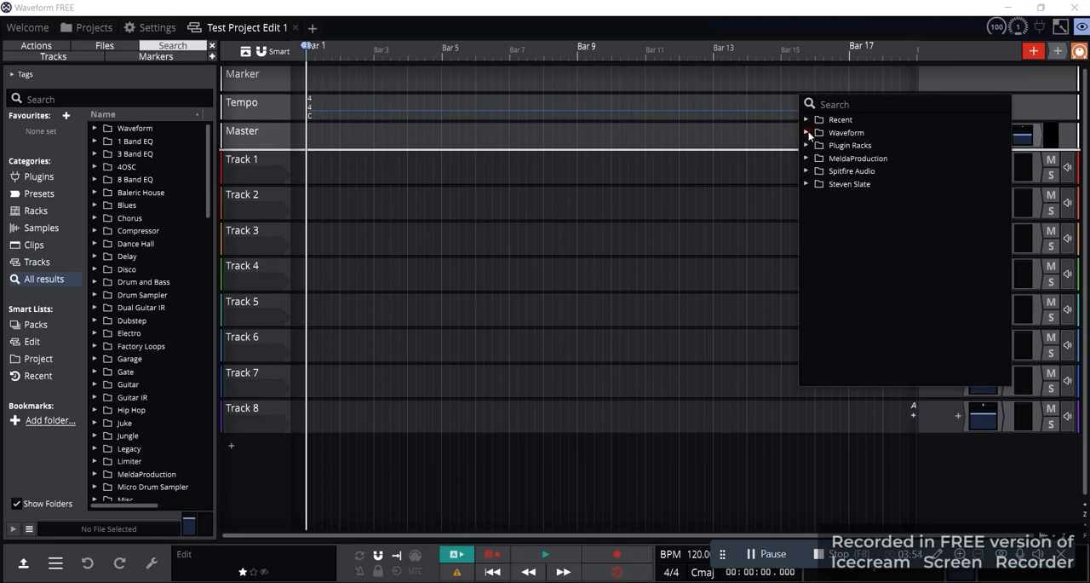
left_click(807, 184)
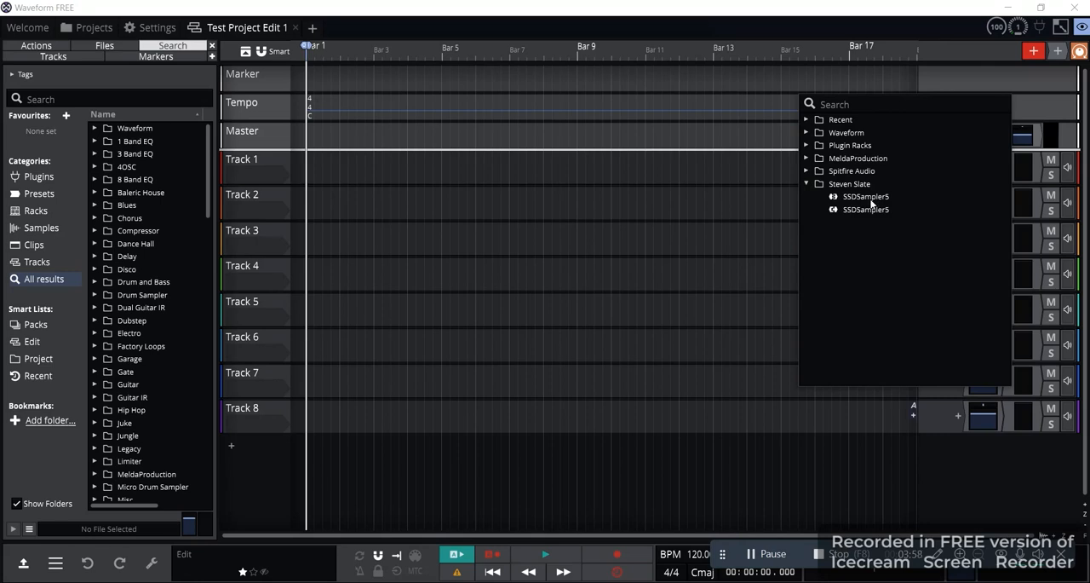
Try the first-listed BBC Symphony Orchestra (64 Bit) plugin from Spitfire Audio on Track 1 and delete it
left_click(806, 171)
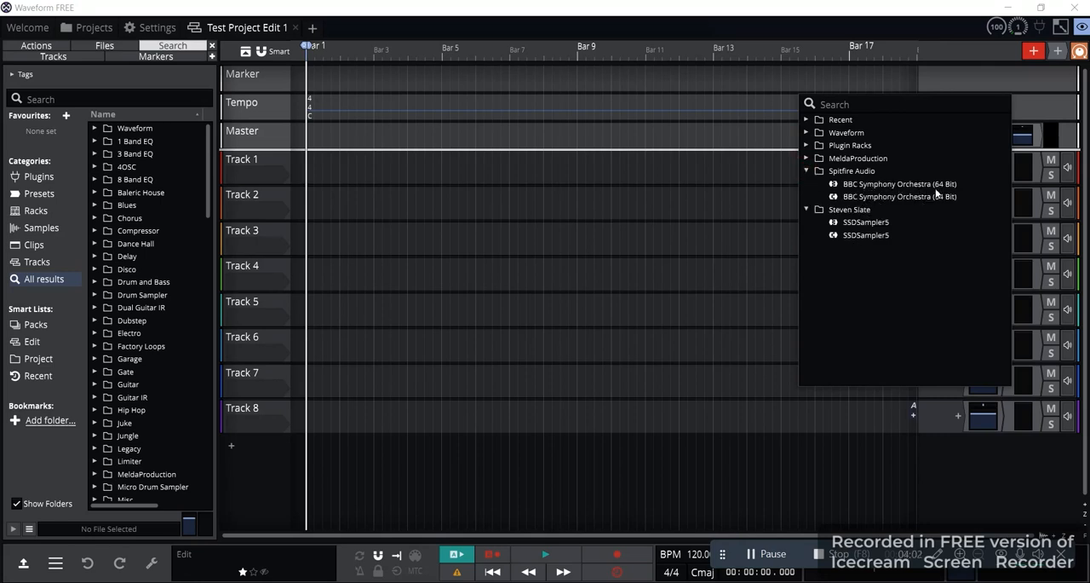
left_click(881, 185)
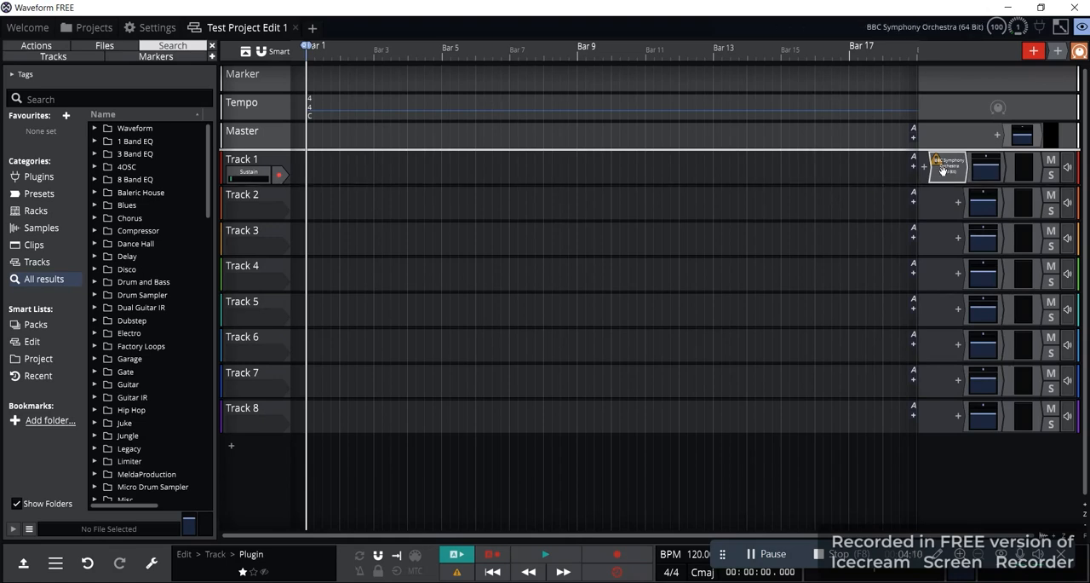
mouse_move(938, 159)
key("Delete")
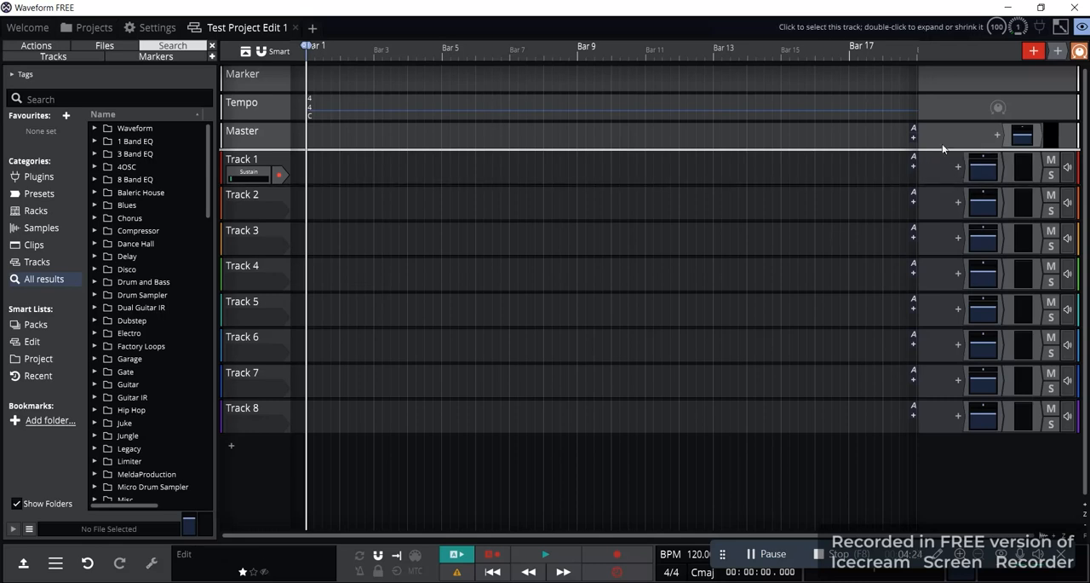
Add the second-listed BBC Symphony Orchestra (64 Bit) plugin to Track 1 as a single plugin and close its window
left_click(959, 167)
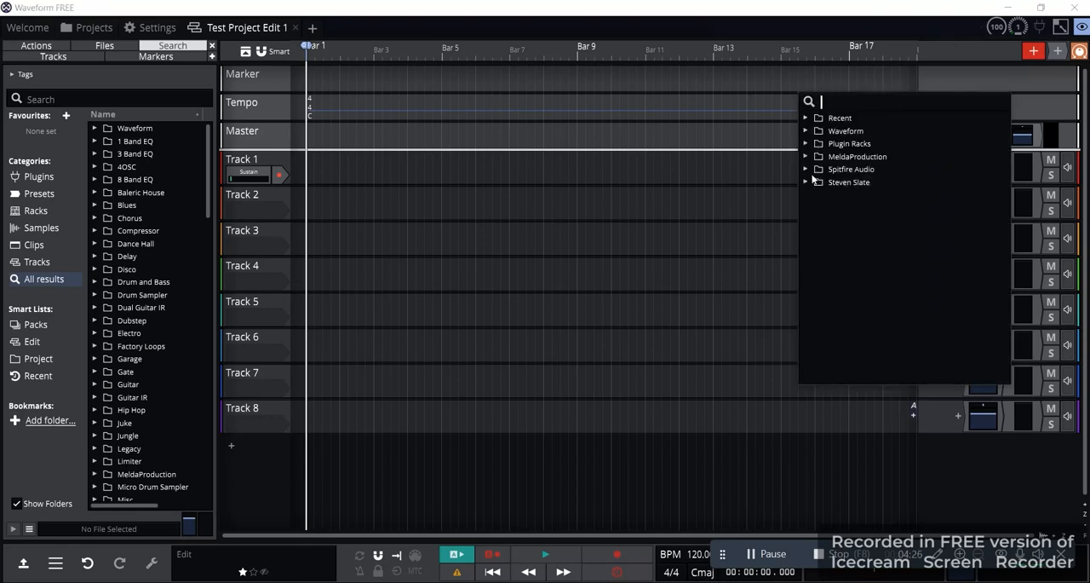
left_click(806, 169)
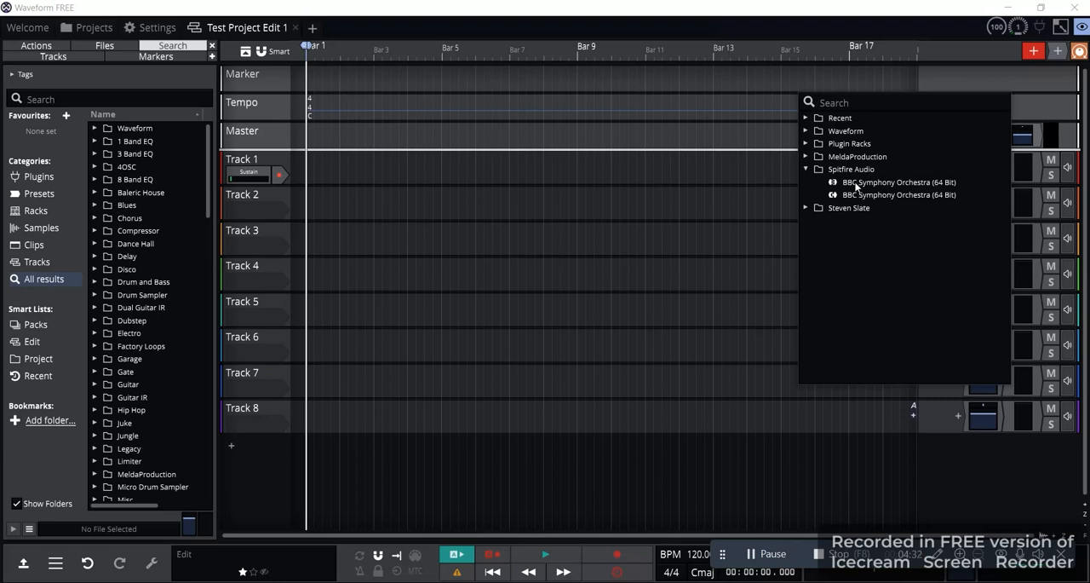
left_click(861, 197)
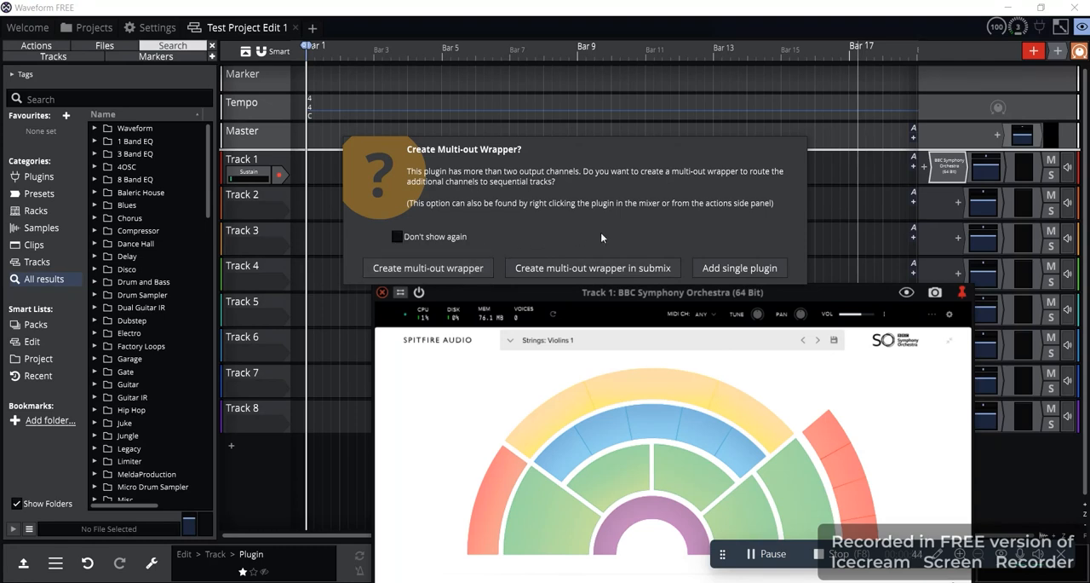
left_click(727, 269)
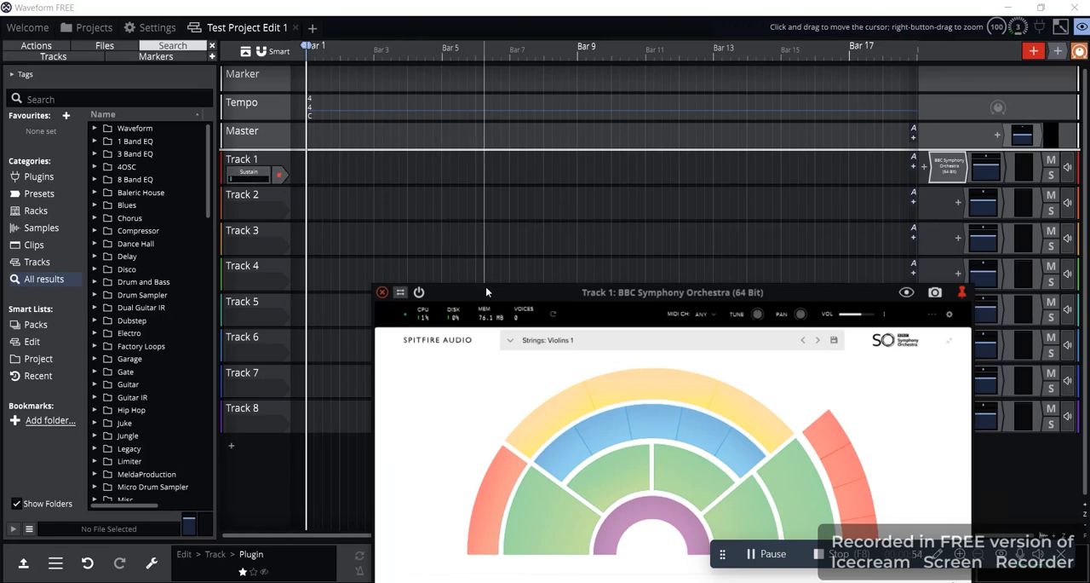
left_click_drag(485, 290, 410, 239)
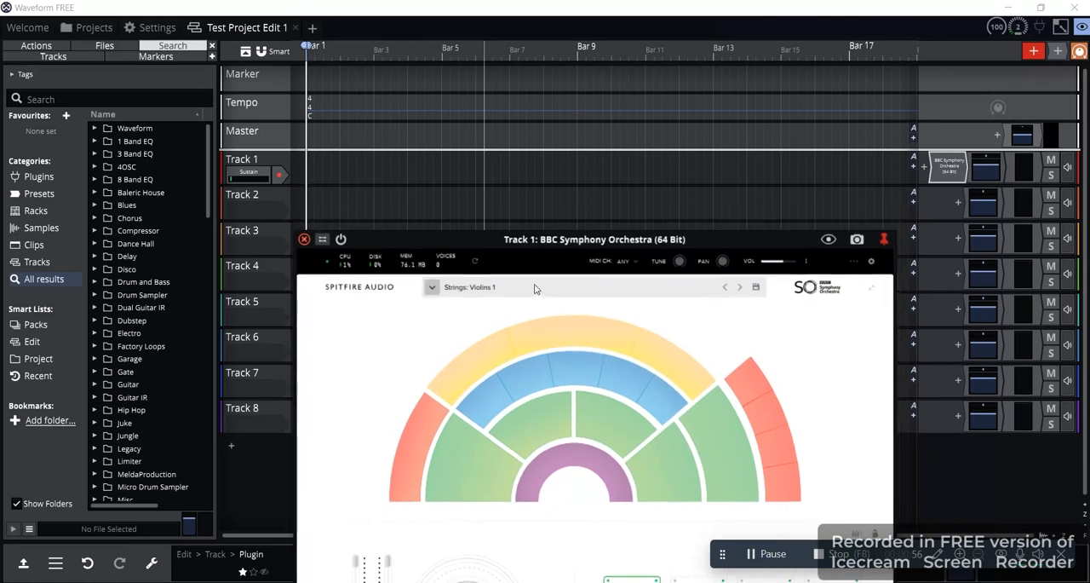
left_click(304, 240)
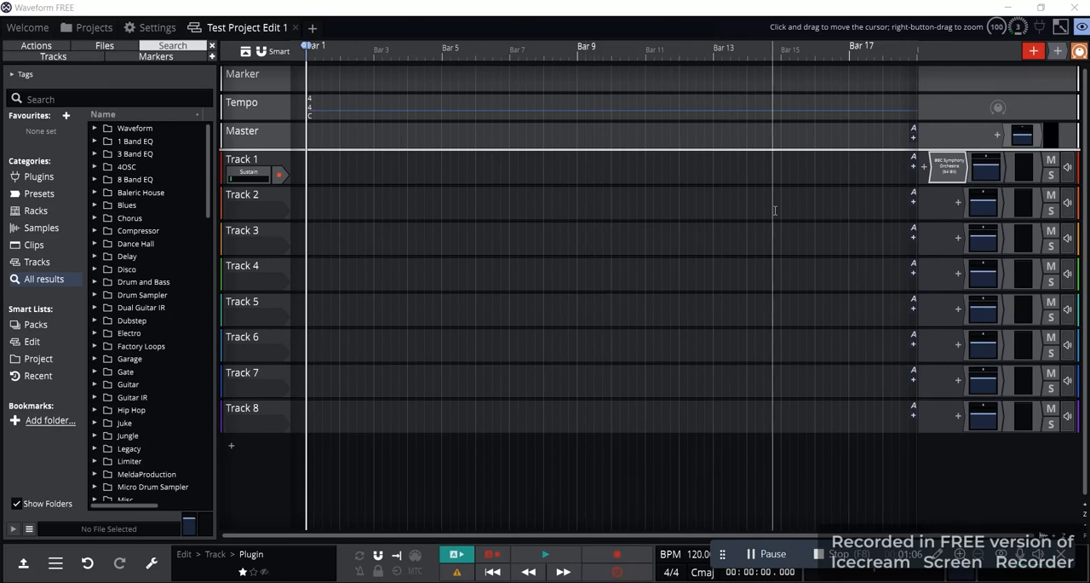
Reopen Track 1's BBC Symphony Orchestra plugin, explore its orchestra sections, and load the brass instrument Horns a4
double_click(951, 166)
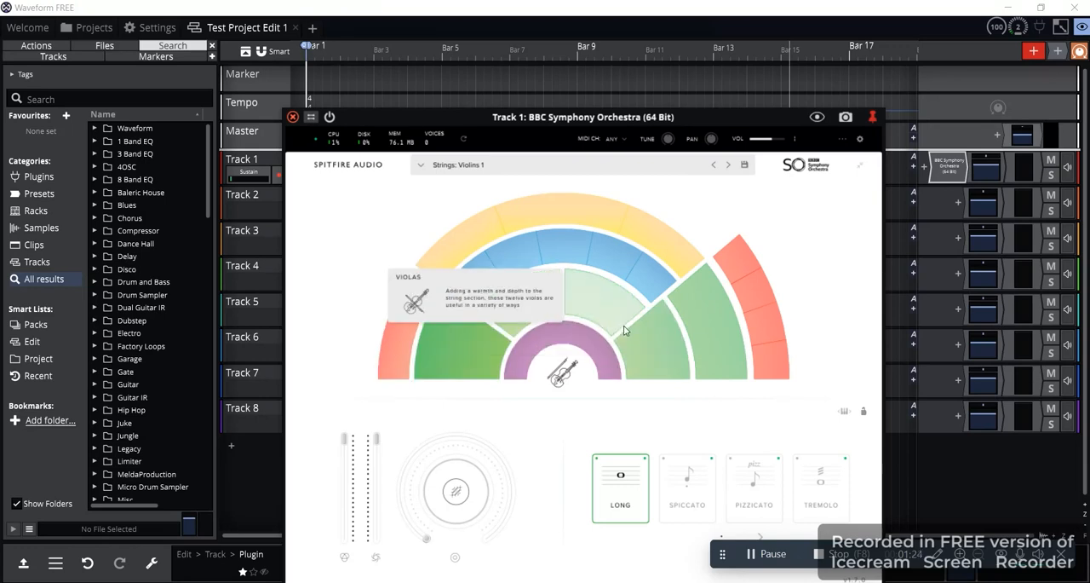
left_click(658, 346)
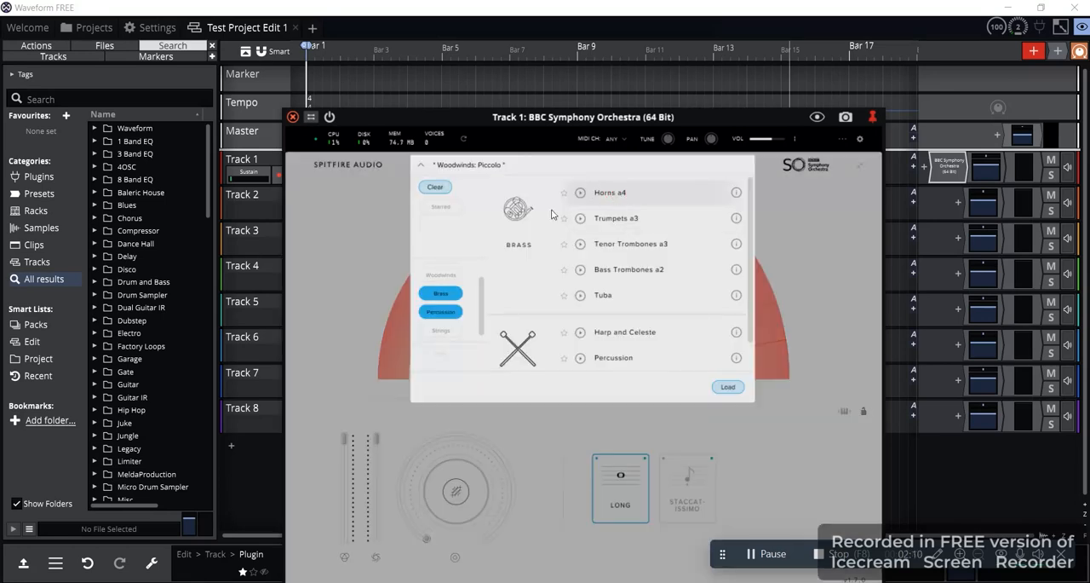
left_click(526, 162)
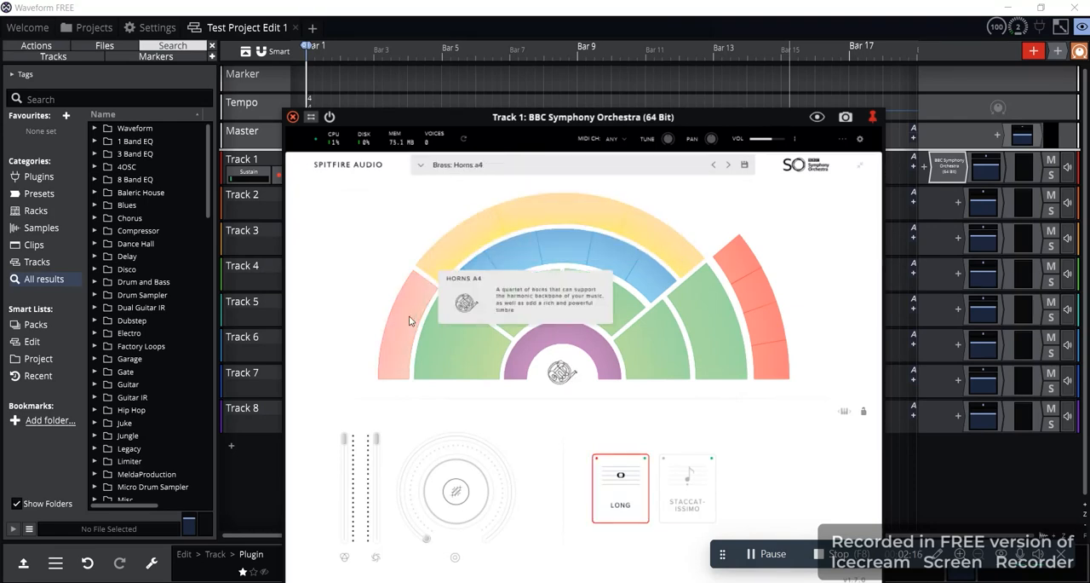
Try Violins 2, Bass Trombones a2, Trumpets a3 and Tuba in the orchestra plugin, load Piano, and close the plugin window
left_click(486, 347)
left_click(519, 301)
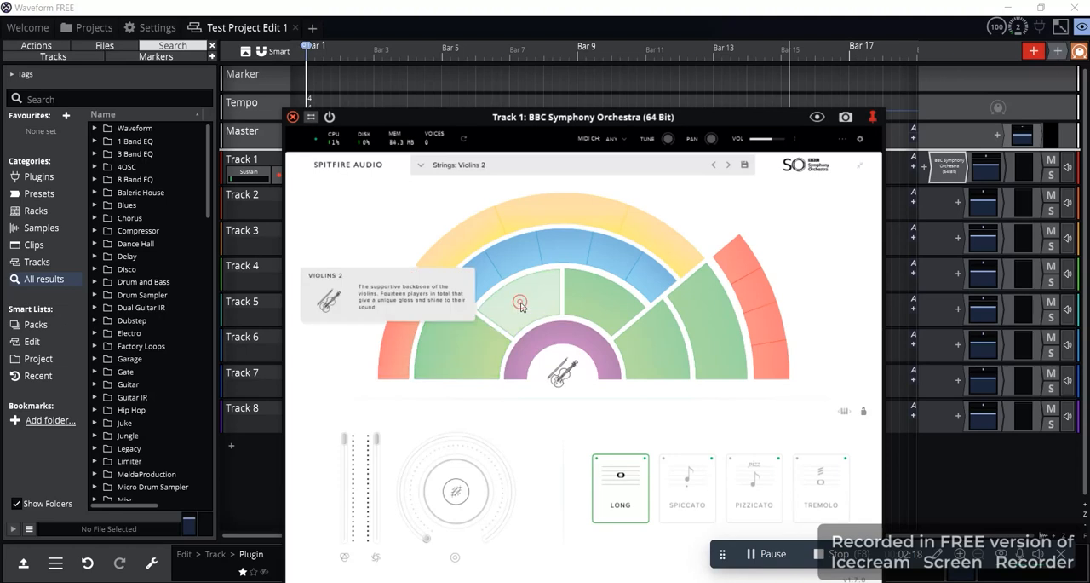
left_click(772, 332)
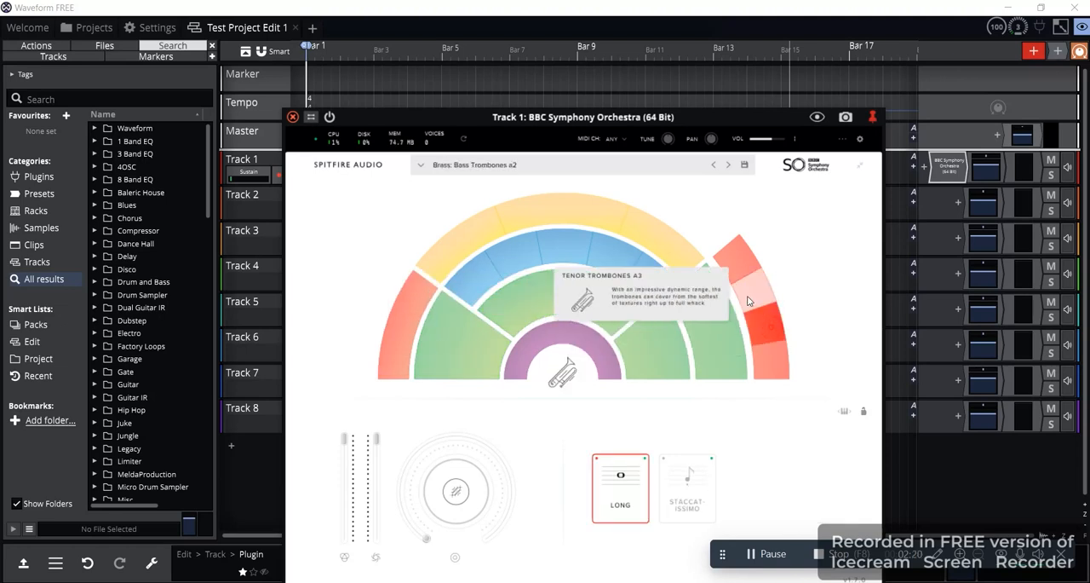
left_click(738, 271)
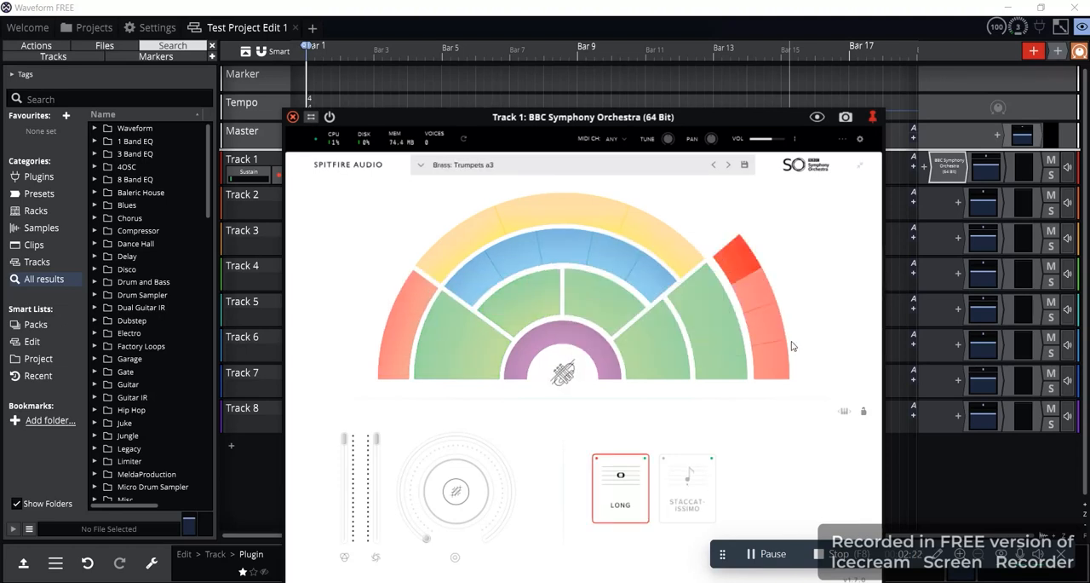
left_click(773, 356)
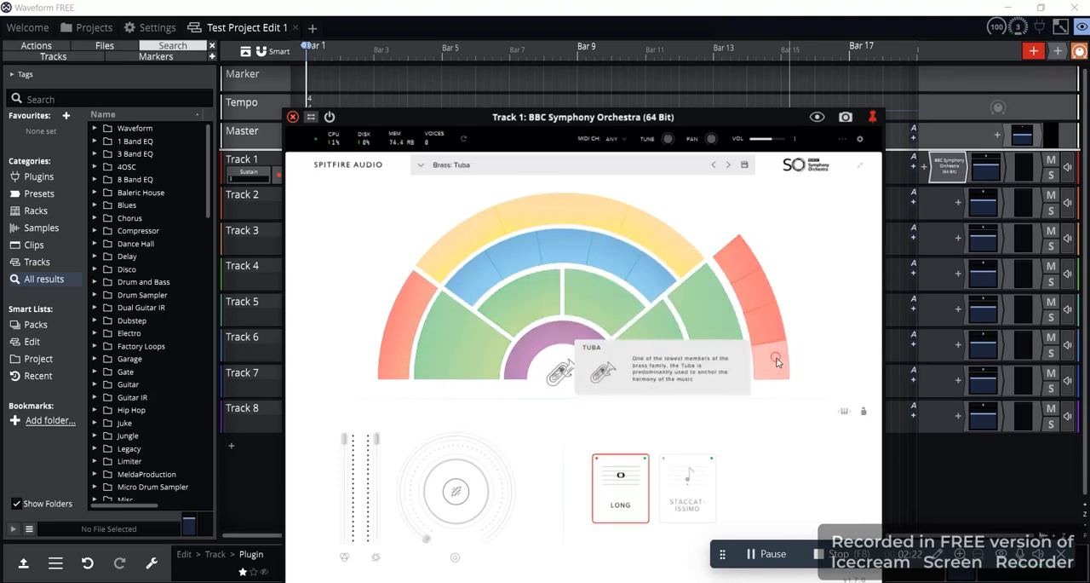
left_click(573, 341)
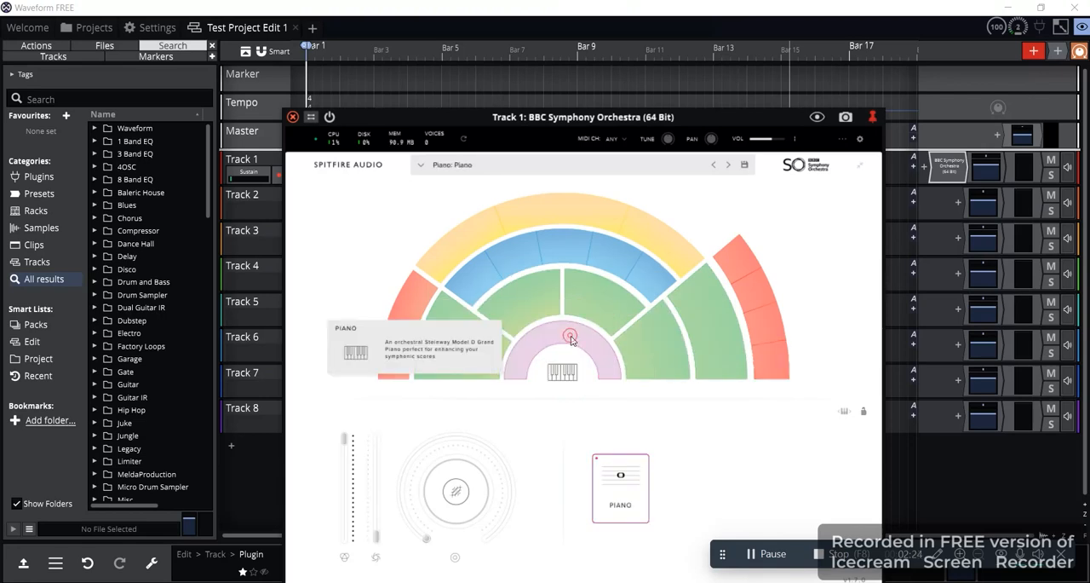
left_click(291, 118)
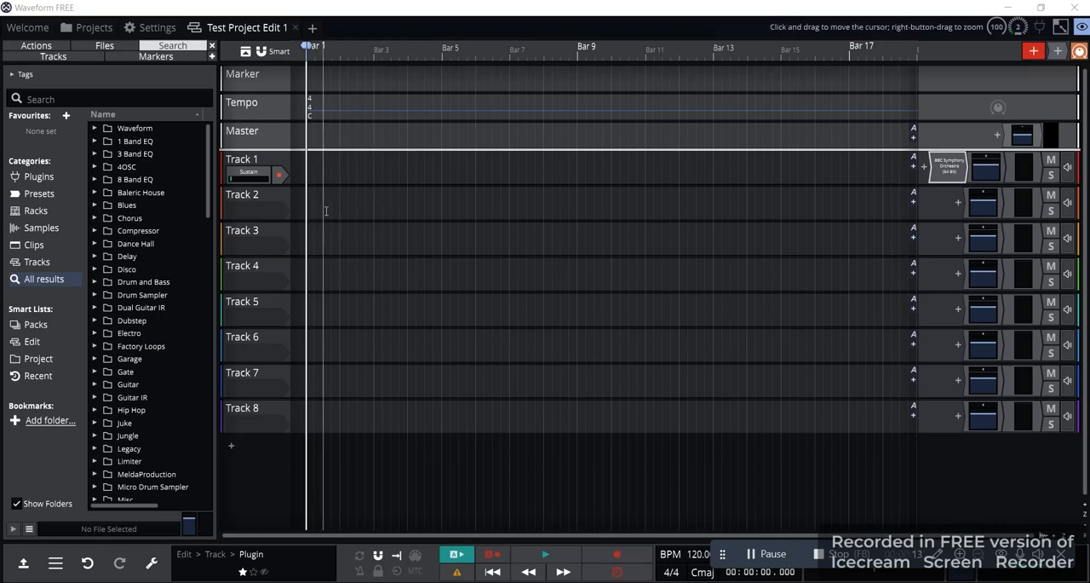
Set the audio output device to Headset (Avantree Aria Hands-Free AG Audio) in the settings and play a test tone
left_click(167, 30)
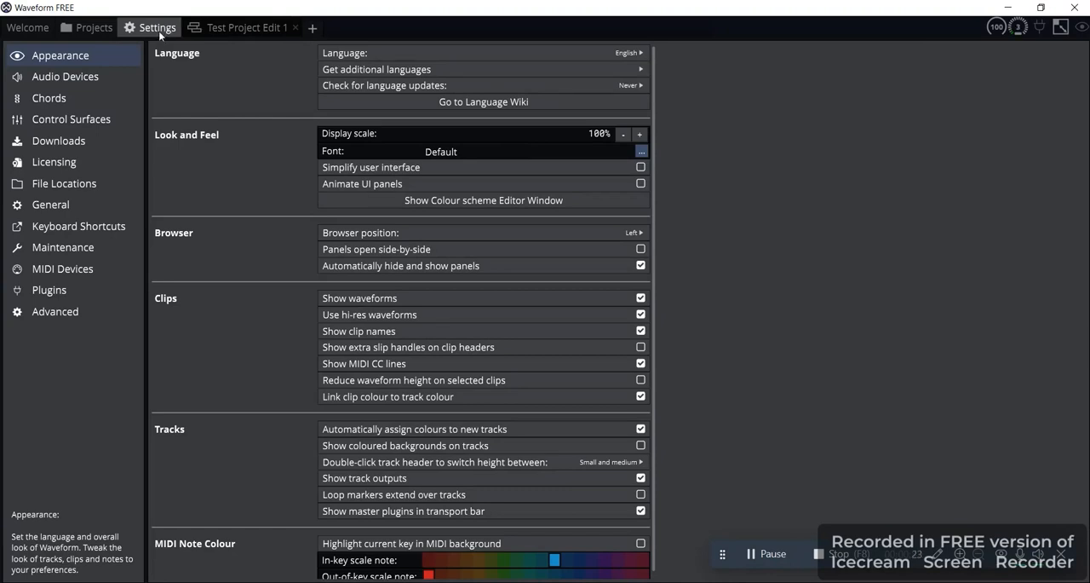
left_click(97, 85)
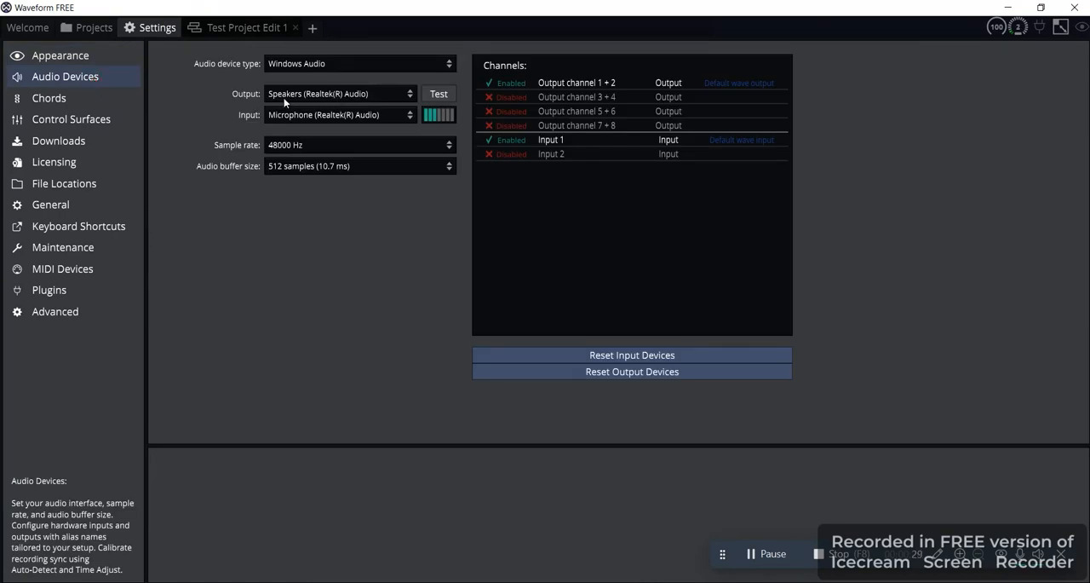
left_click(326, 100)
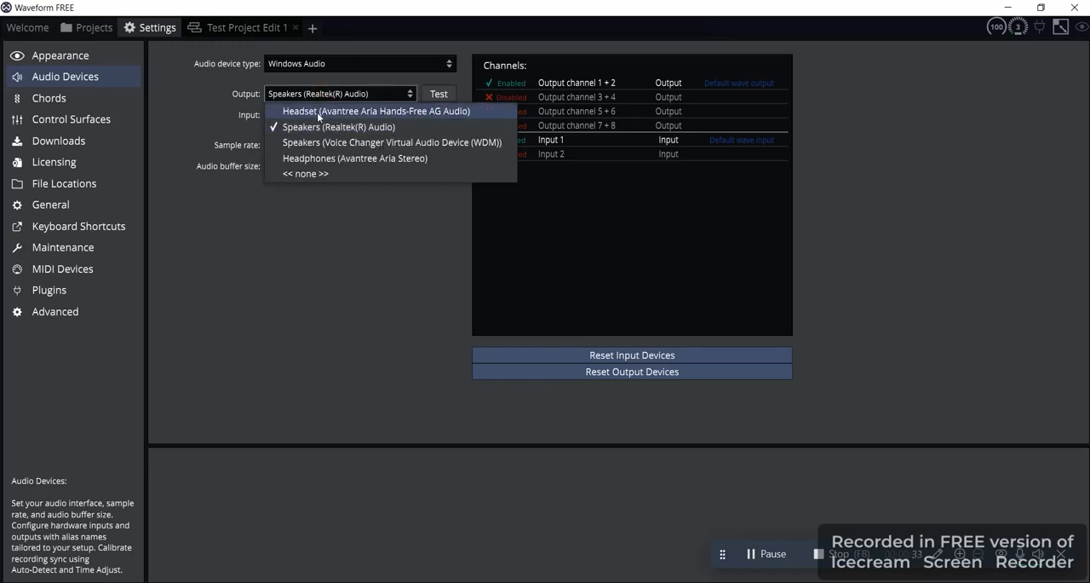
left_click(317, 111)
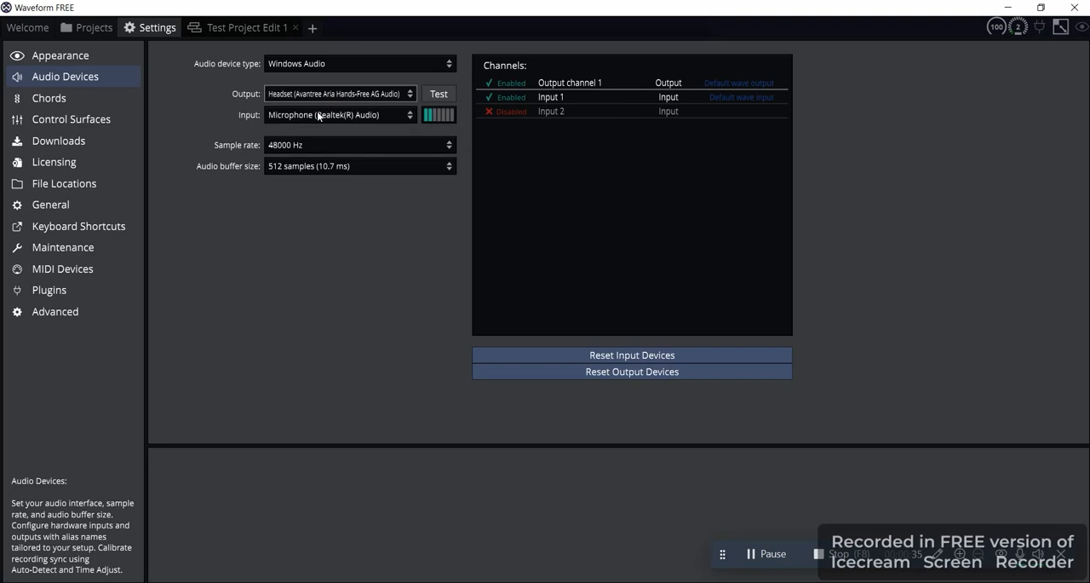
left_click(432, 98)
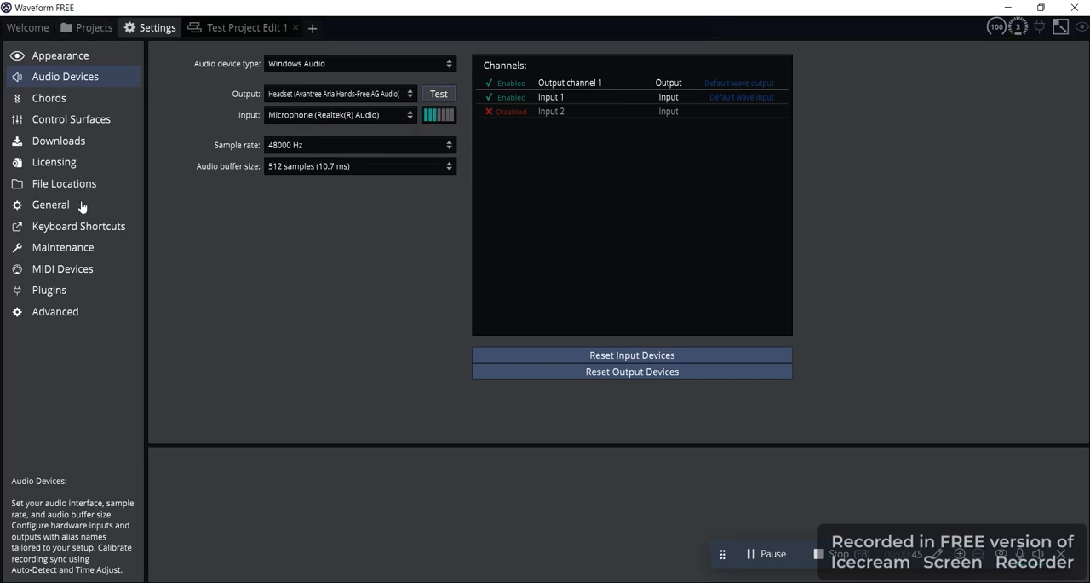
Refresh the MIDI device list in the settings to detect the CASIO USB-MIDI keyboard, and return to Test Project Edit 1
left_click(68, 271)
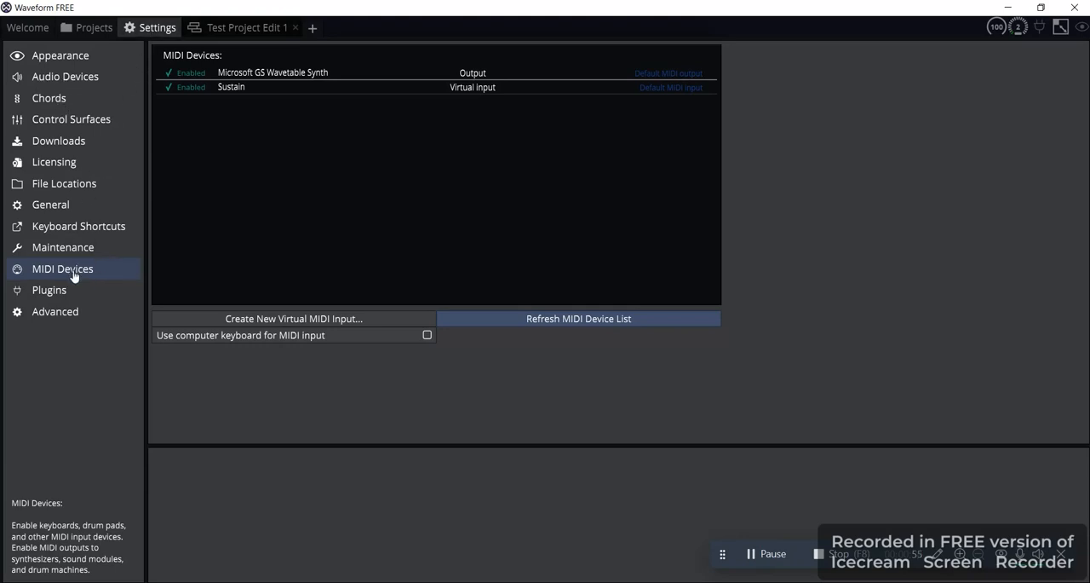
left_click(564, 323)
left_click(614, 321)
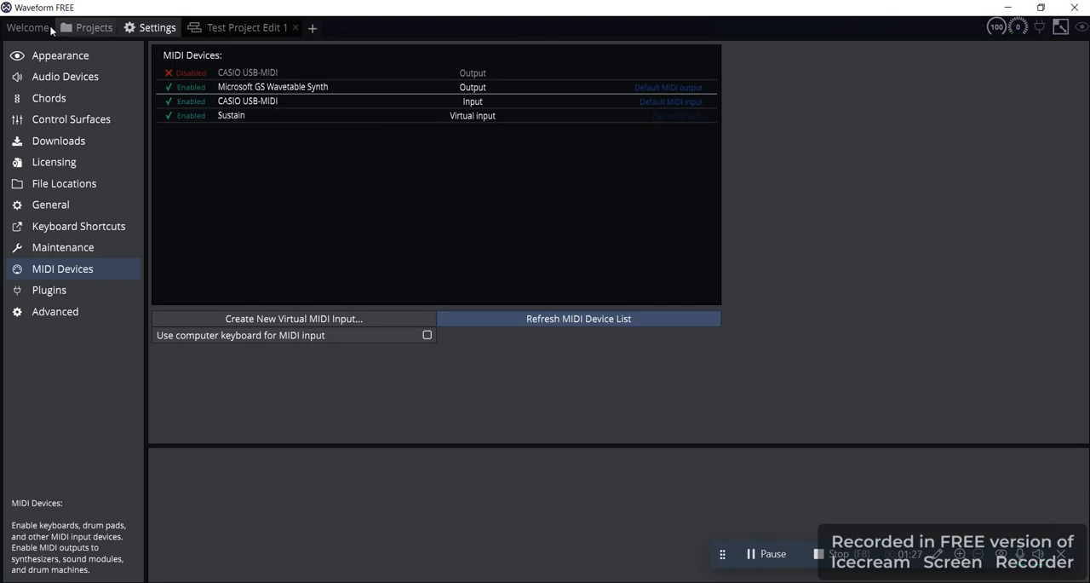
left_click(216, 34)
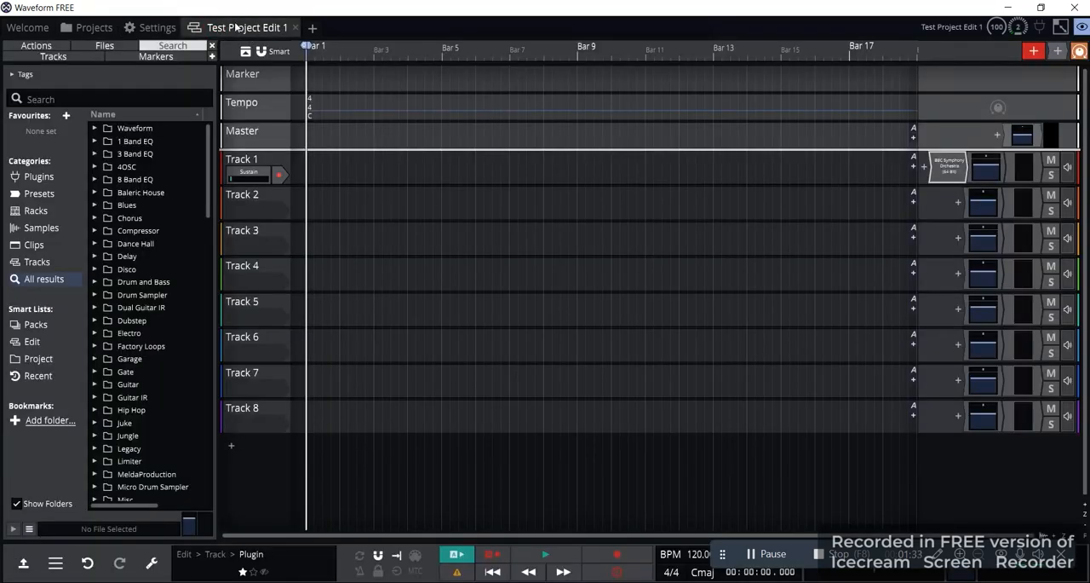
left_click(27, 28)
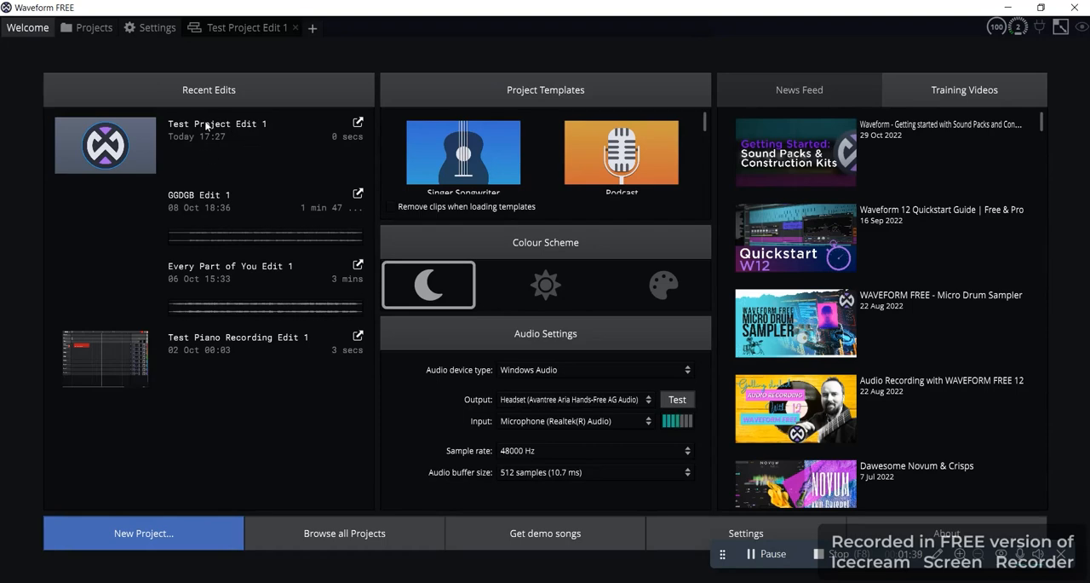
left_click(236, 28)
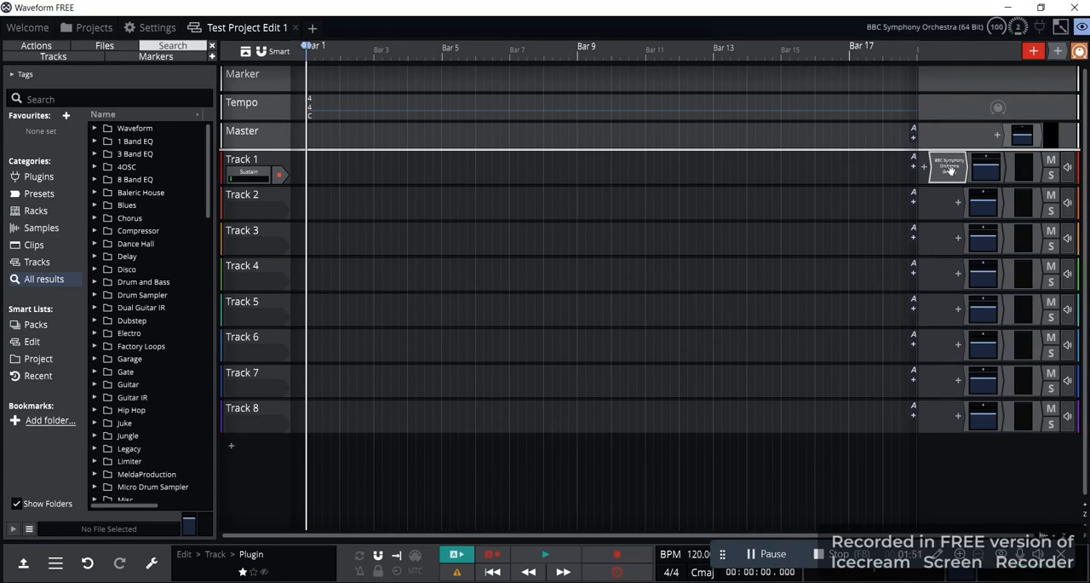
Toggle record enable on Track 1's Sustain input and leave it armed
left_click(280, 177)
left_click(281, 179)
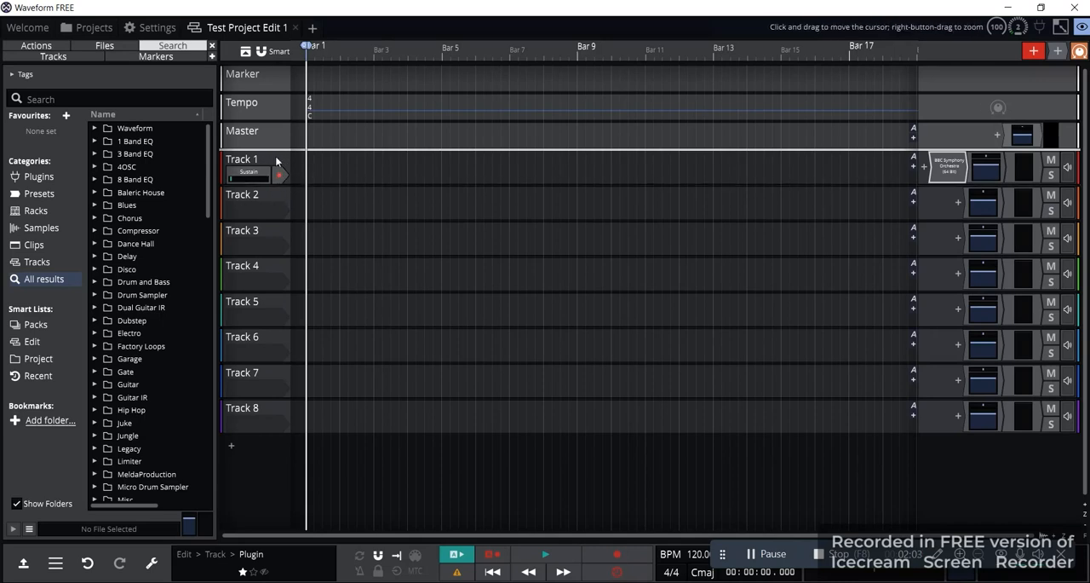
left_click(279, 174)
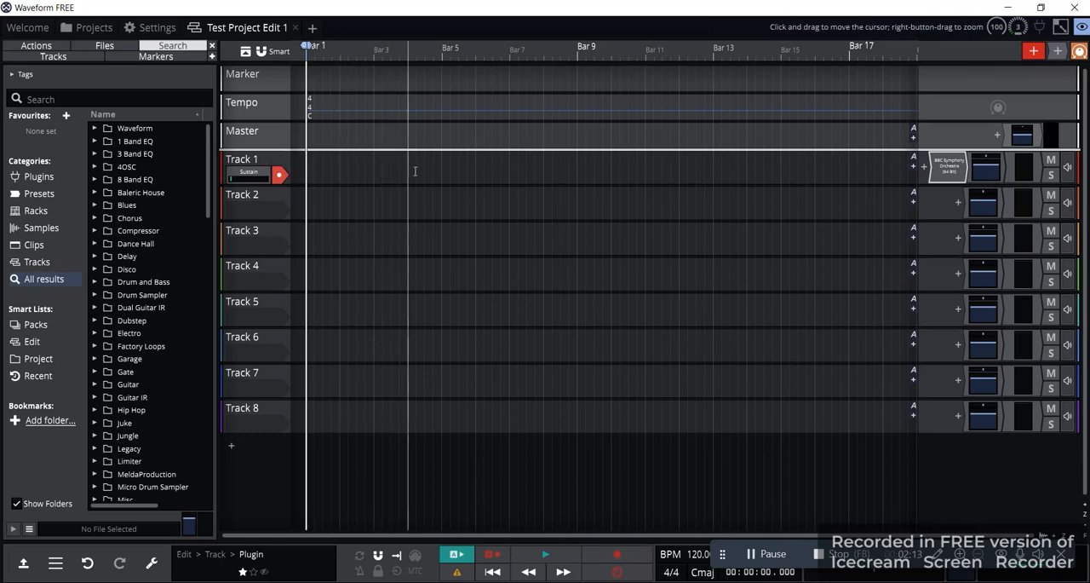
Switch Track 1's input to the CASIO USB-MIDI device and arm the track for recording
left_click(263, 174)
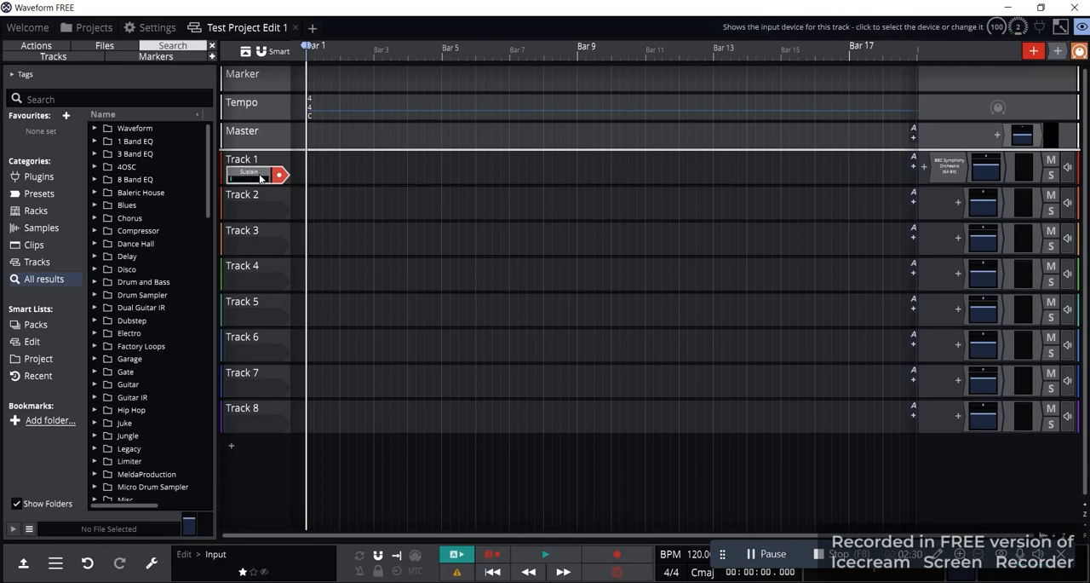
left_click(260, 177)
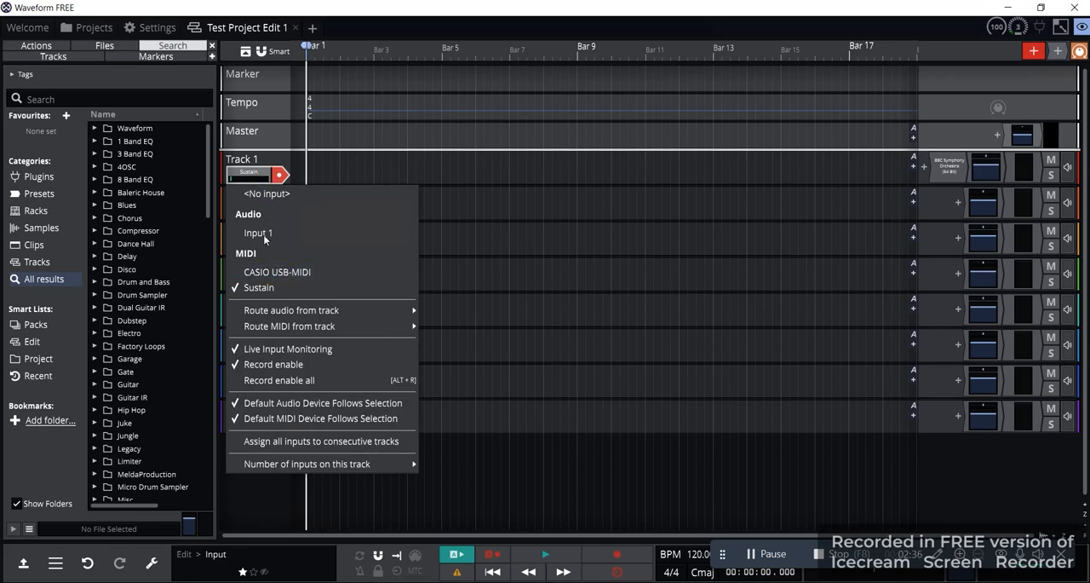
left_click(244, 177)
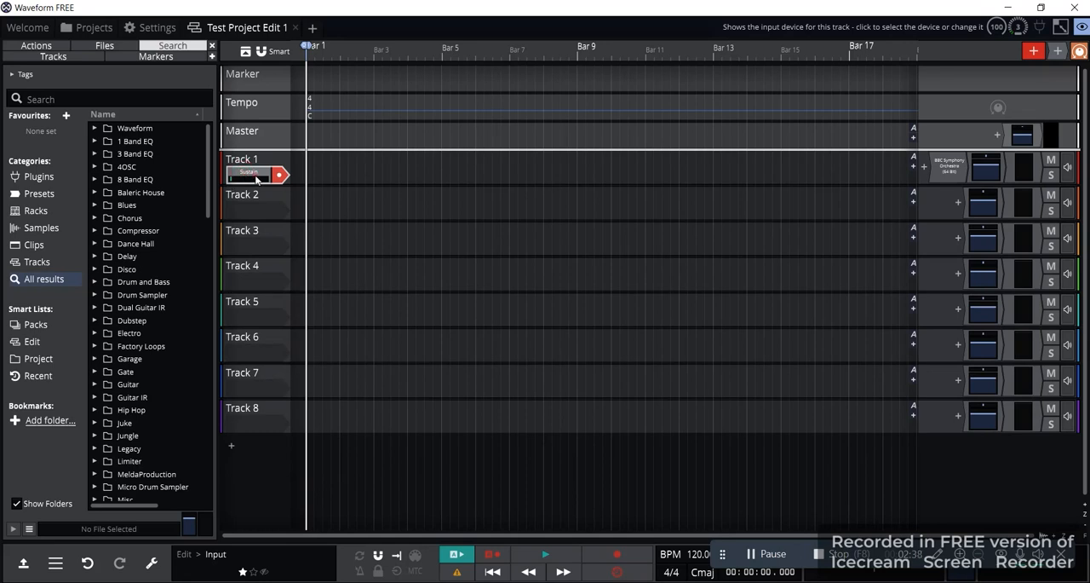
left_click(256, 179)
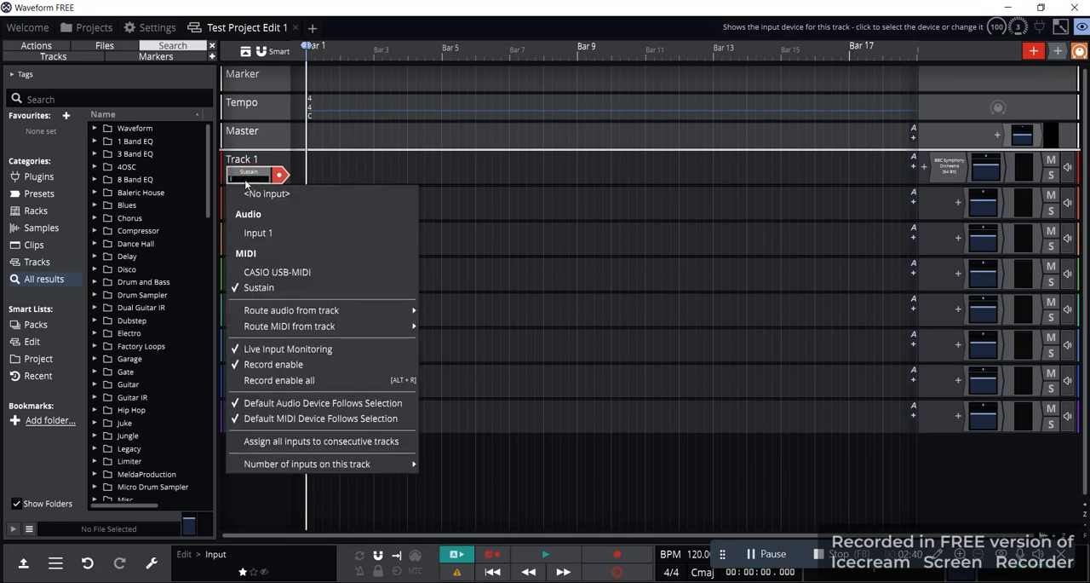
left_click(276, 273)
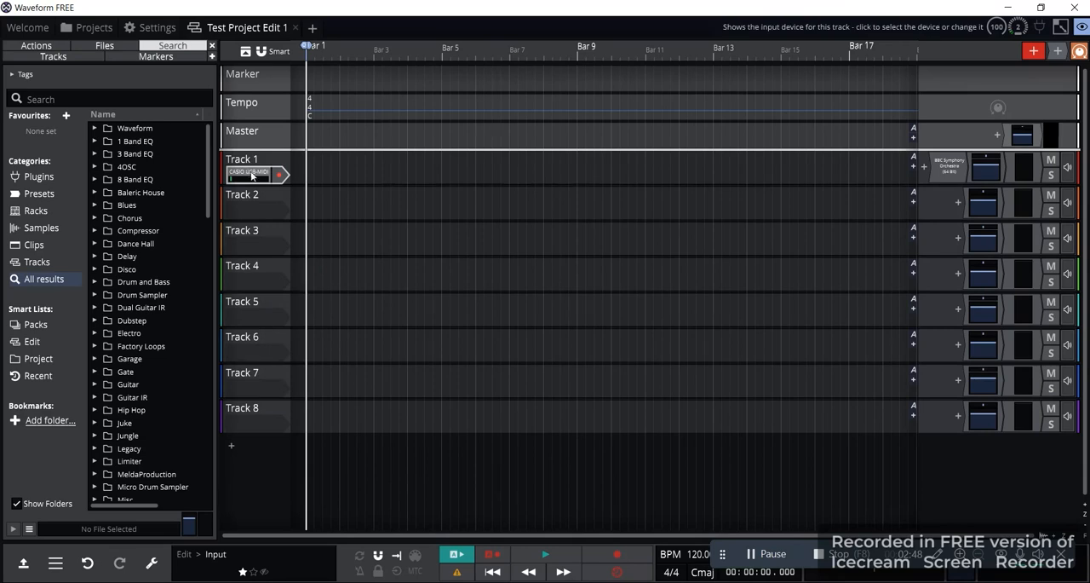
left_click(282, 181)
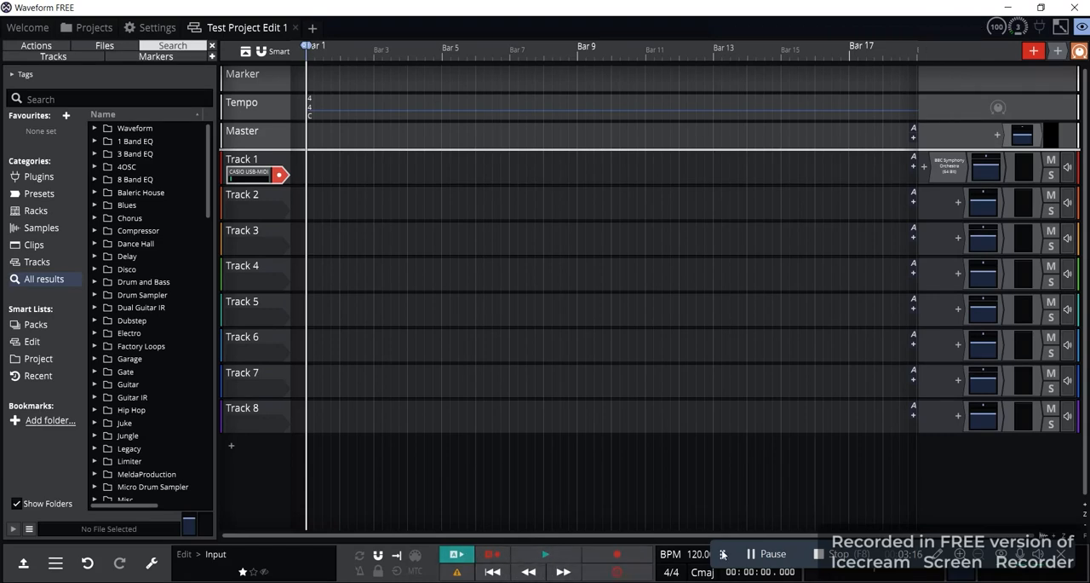
Move the playhead to several positions along the timeline, ending at Bar 11
left_click_drag(724, 555, 741, 479)
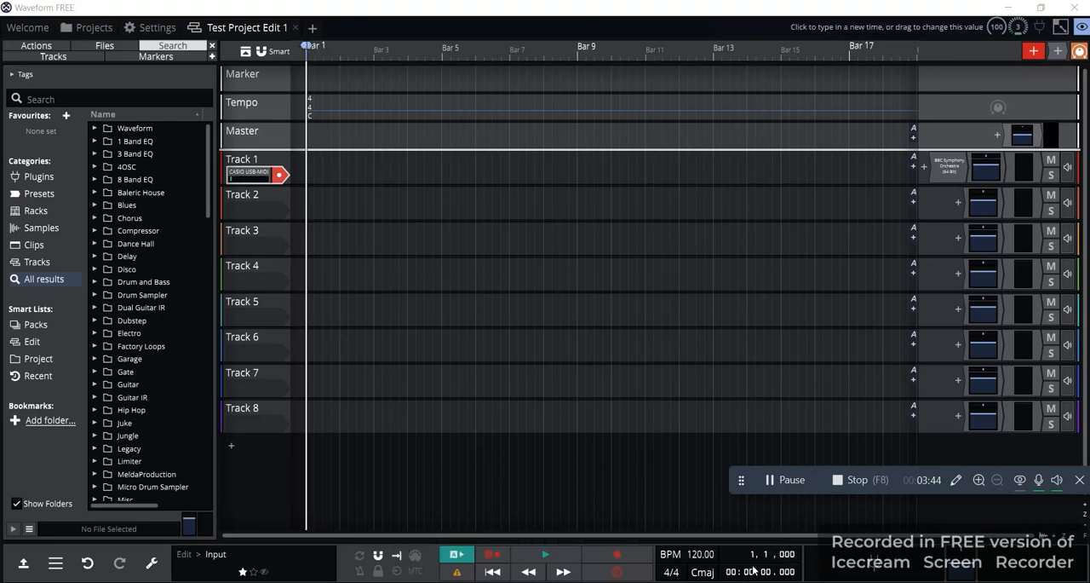
left_click(597, 46)
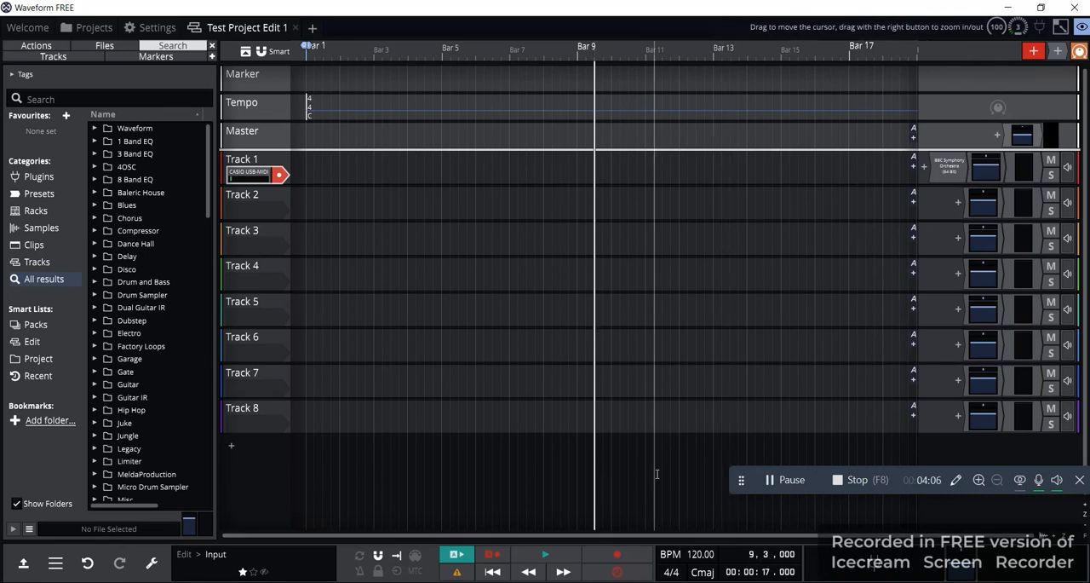
left_click(332, 51)
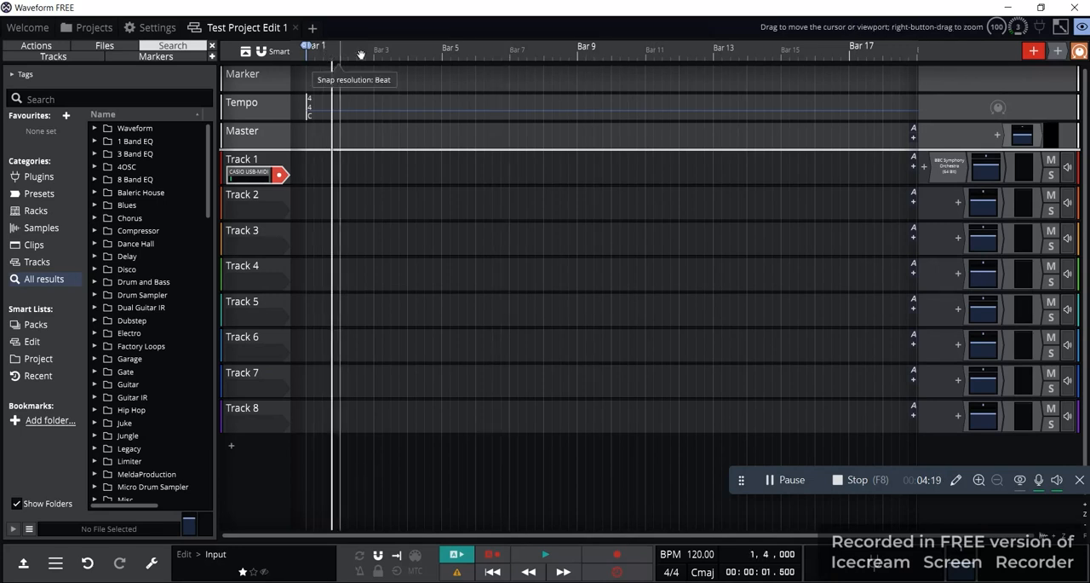
left_click(418, 51)
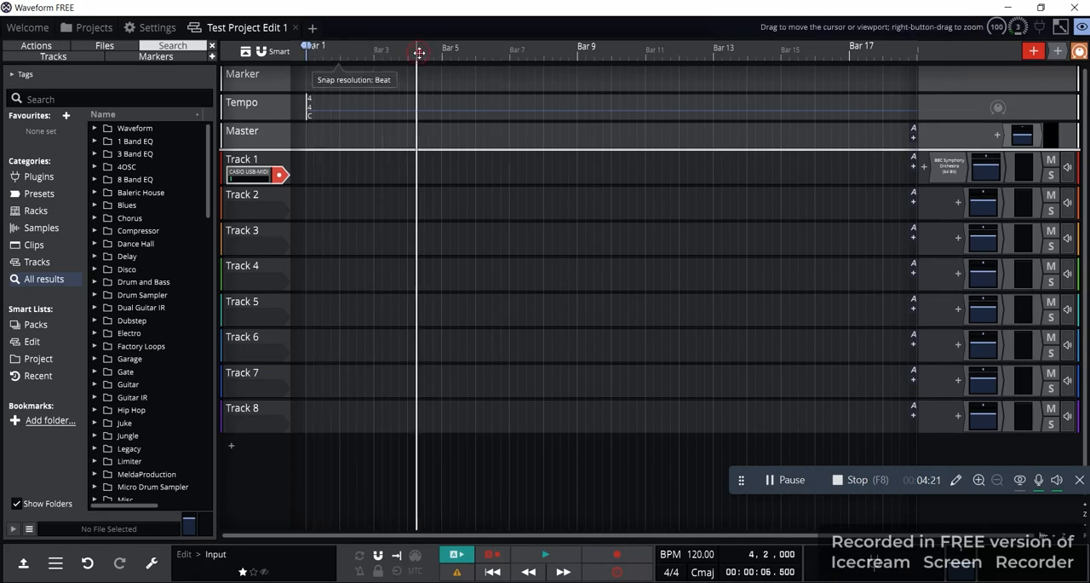
left_click(493, 53)
left_click(552, 53)
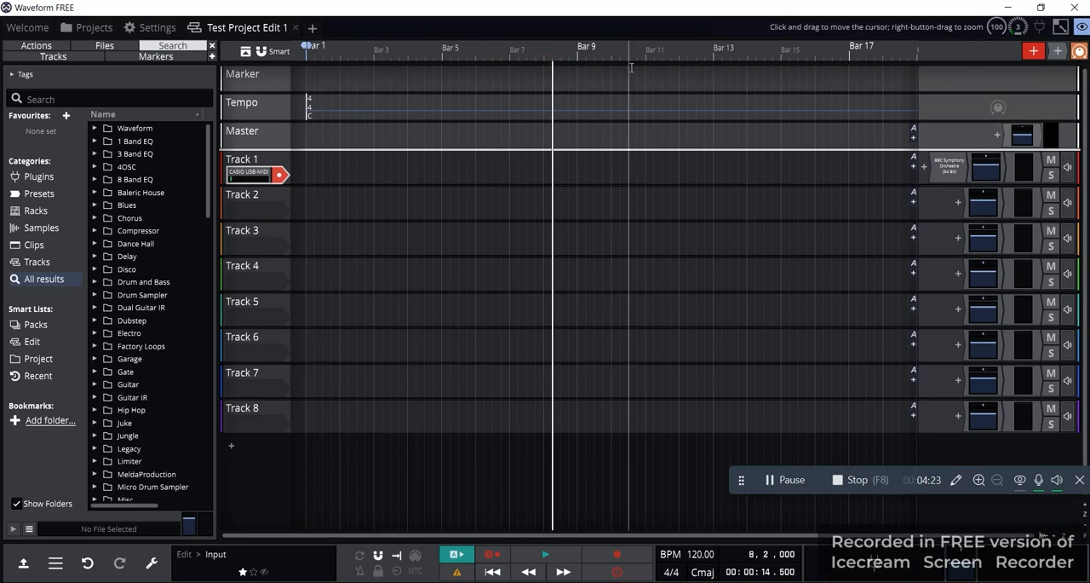
left_click(646, 53)
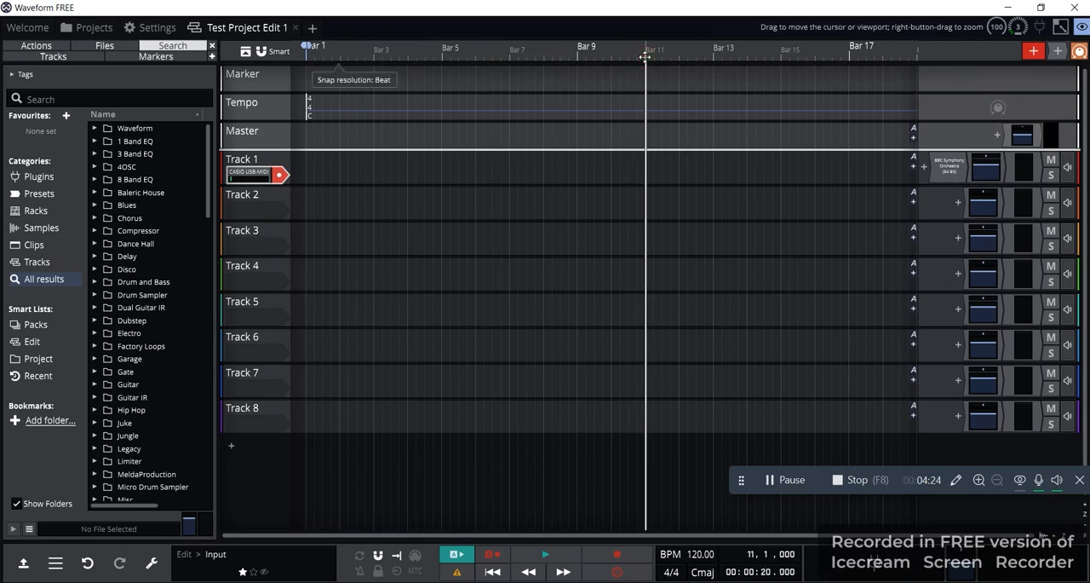
Return the playhead to Bar 1 and record a MIDI clip on Track 1 up to about Bar 5
left_click(305, 78)
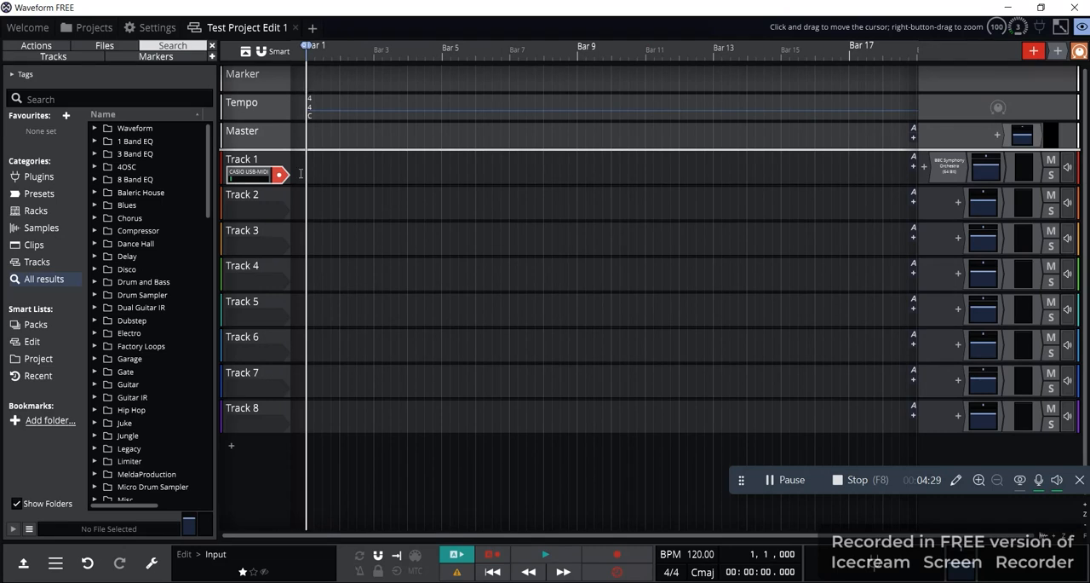
left_click(603, 559)
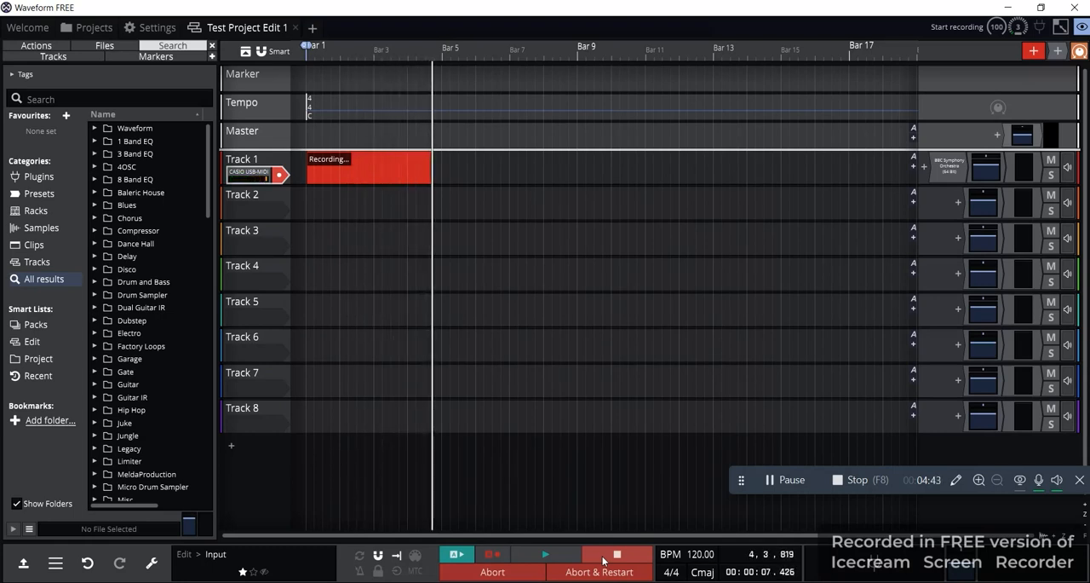
left_click(604, 560)
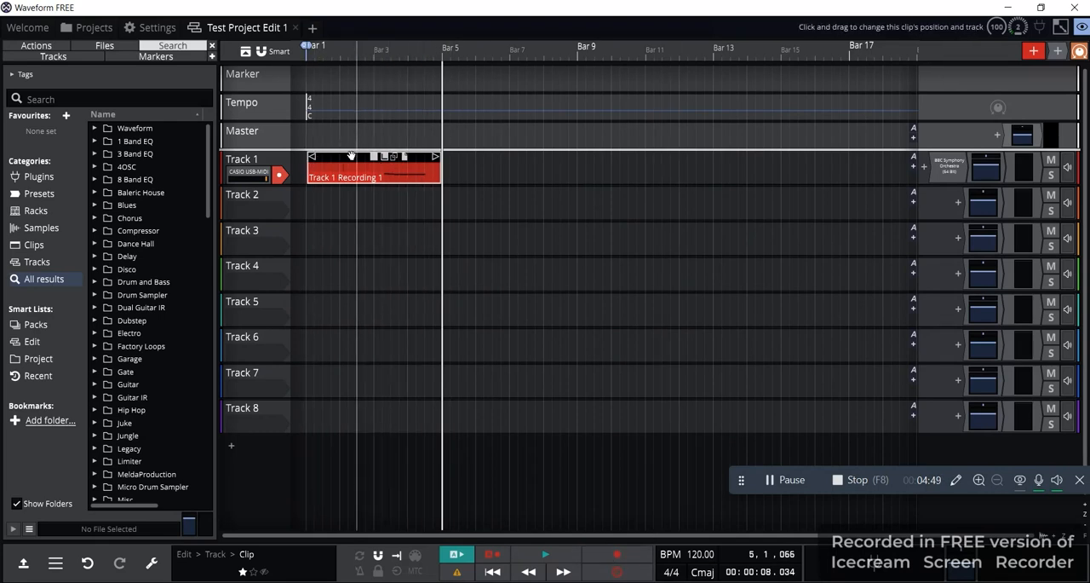
Enlarge Track 1's height until the recorded clip's notes and controller lanes can be read
mouse_move(354, 156)
left_mouse_down()
mouse_move(519, 151)
mouse_move(351, 156)
left_mouse_up()
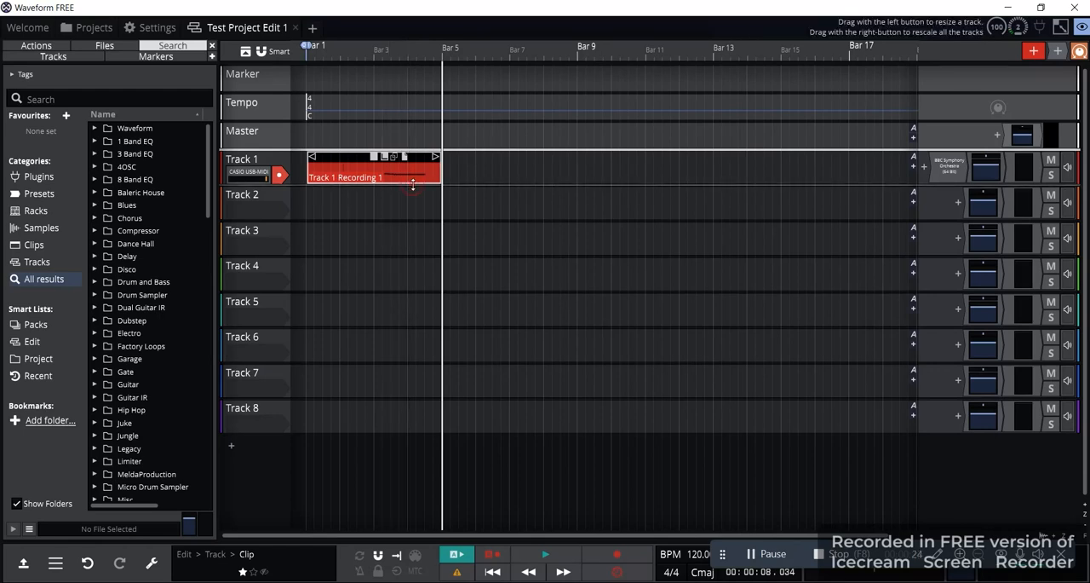
left_click_drag(412, 184, 400, 408)
mouse_move(426, 225)
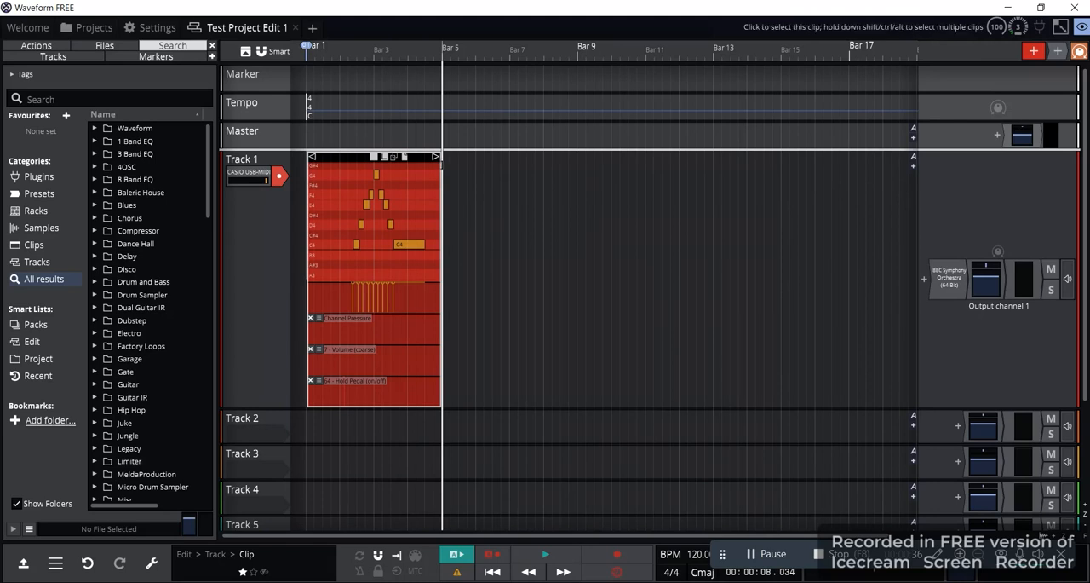
Reduce Track 1's height slightly while keeping the recorded clip's controller lanes readable
mouse_move(400, 239)
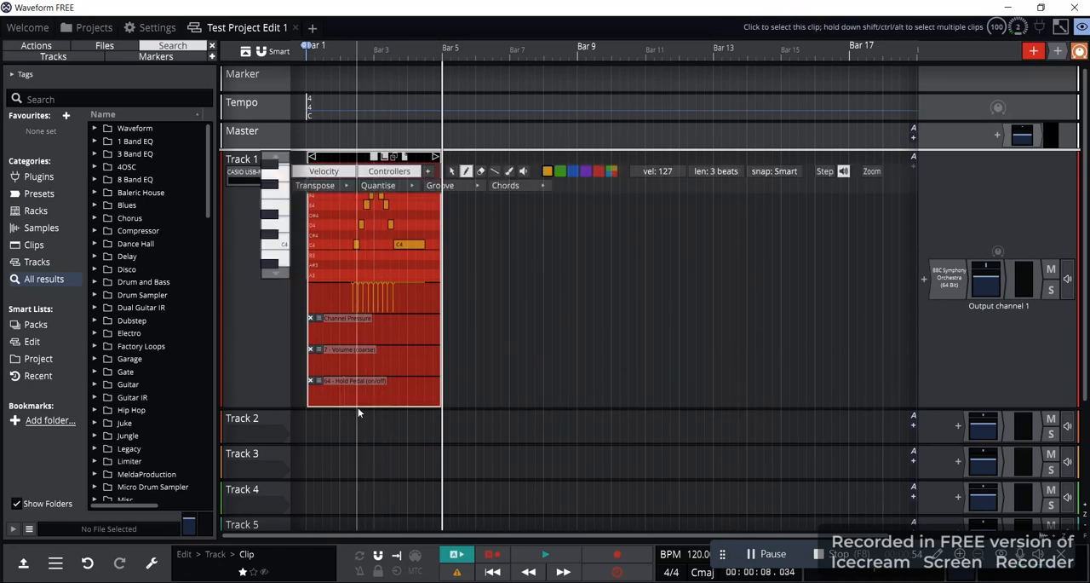
mouse_move(363, 409)
left_mouse_down()
mouse_move(364, 337)
mouse_move(365, 398)
left_mouse_up()
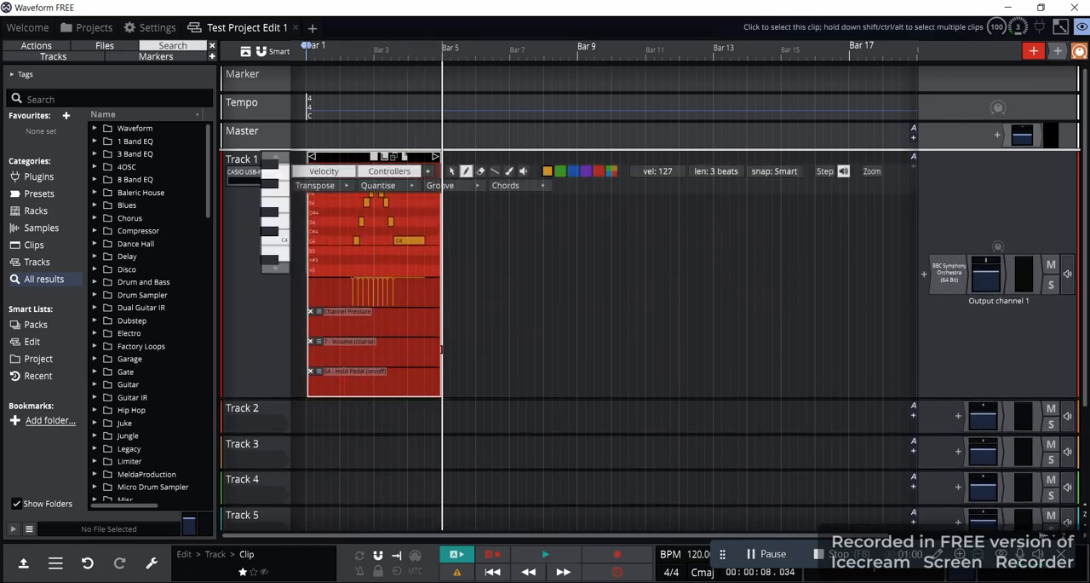
left_click_drag(441, 348, 438, 258)
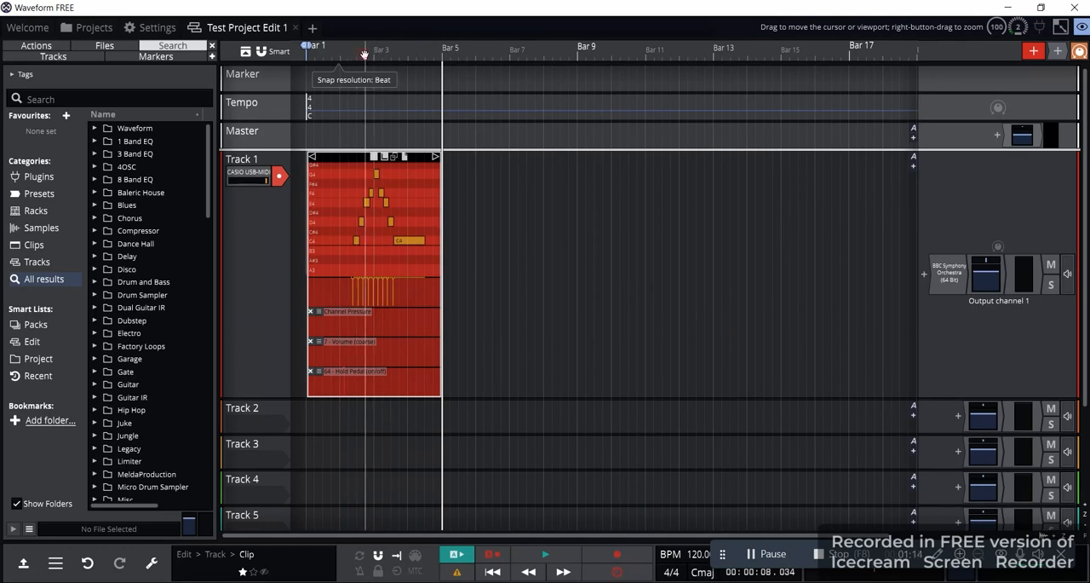
Move the playhead to several positions over the recorded clip, ending at Bar 1, beat 3
left_click(397, 54)
left_click(425, 60)
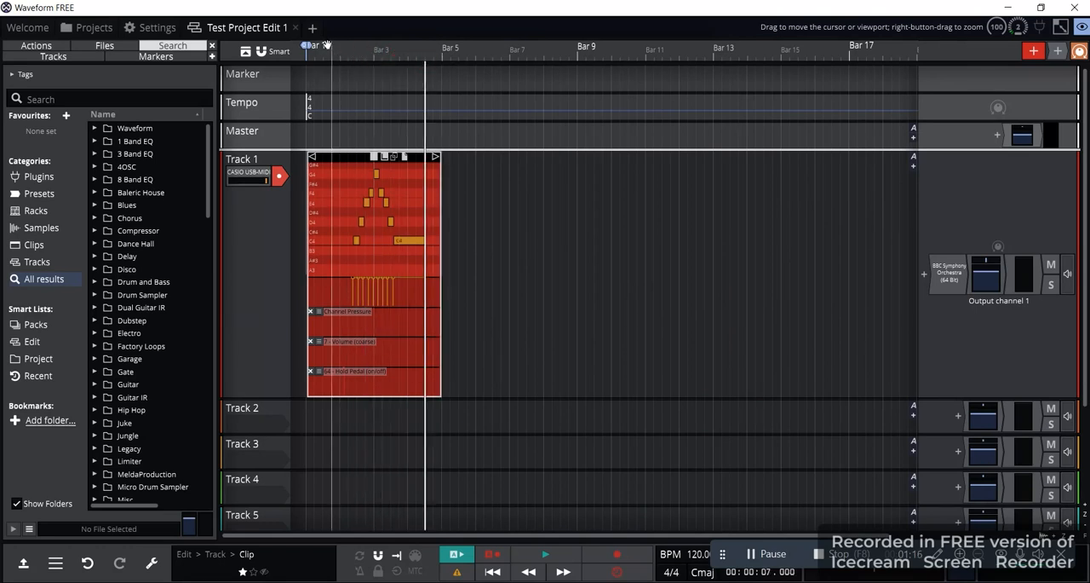
left_click(324, 53)
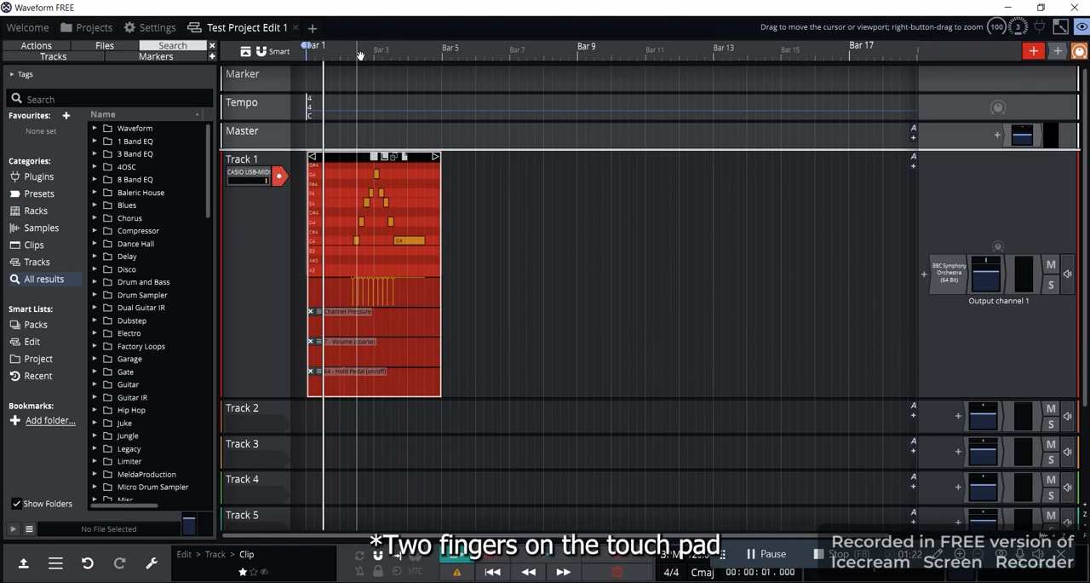
Examine the recorded clip's notes up close, across its full length and its pitch range
scroll(361, 55, "up", 10)
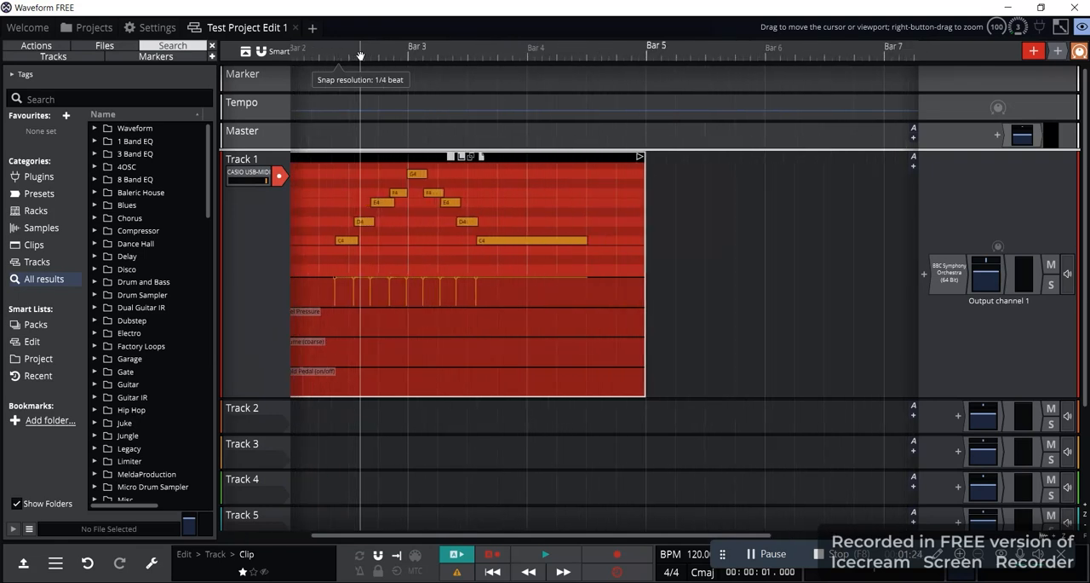
left_click(433, 232)
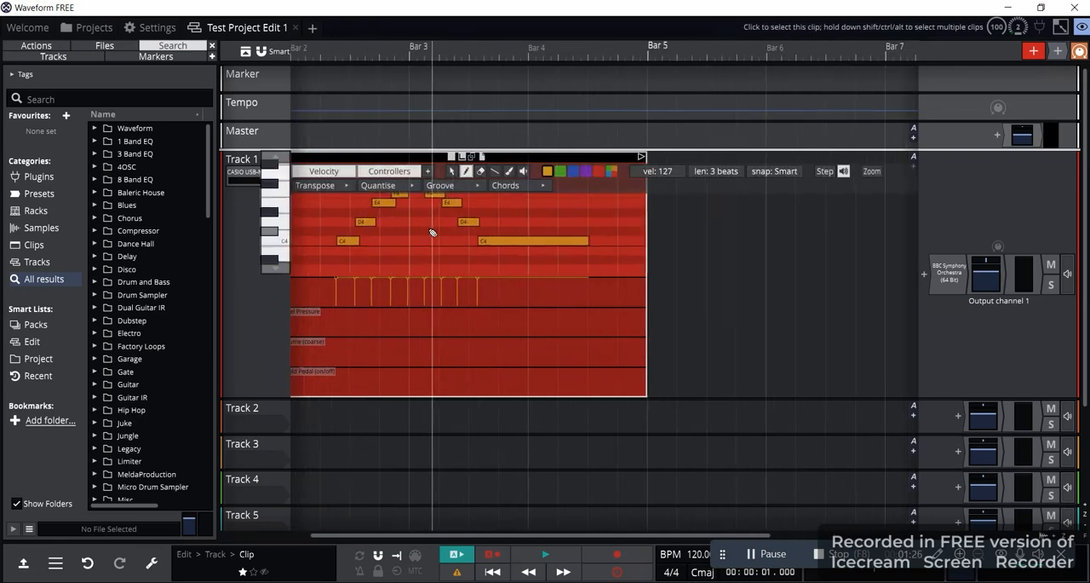
scroll(433, 232, "left", 5)
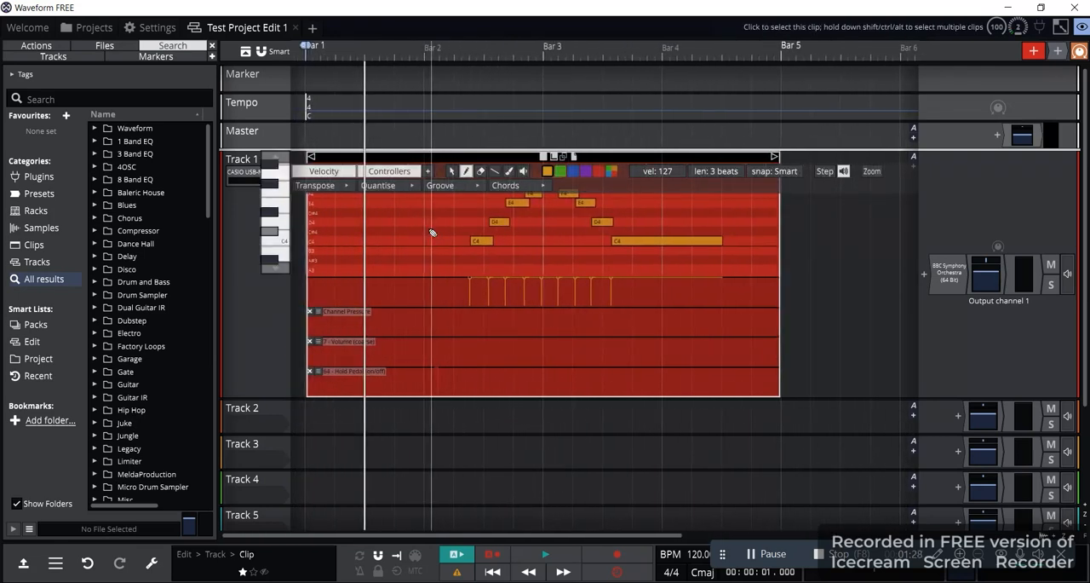
scroll(563, 229, "up", 1)
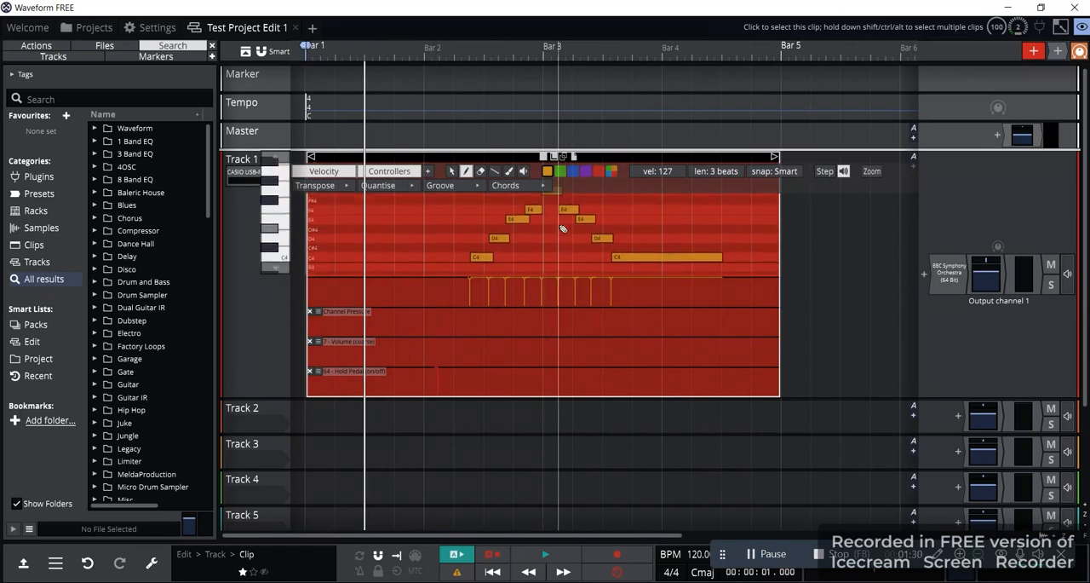
scroll(564, 229, "down", 4)
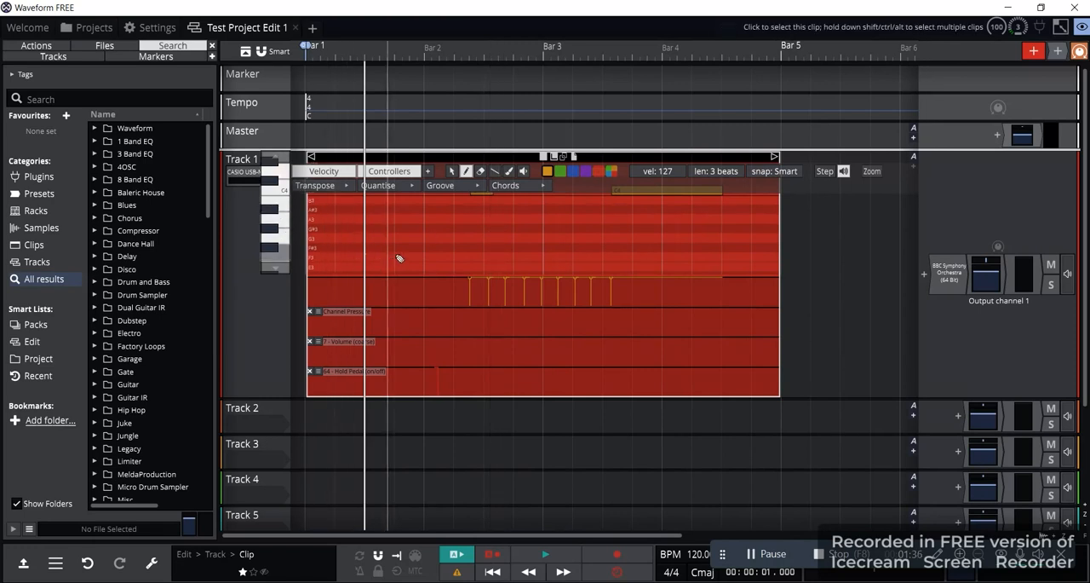
scroll(460, 243, "up", 5)
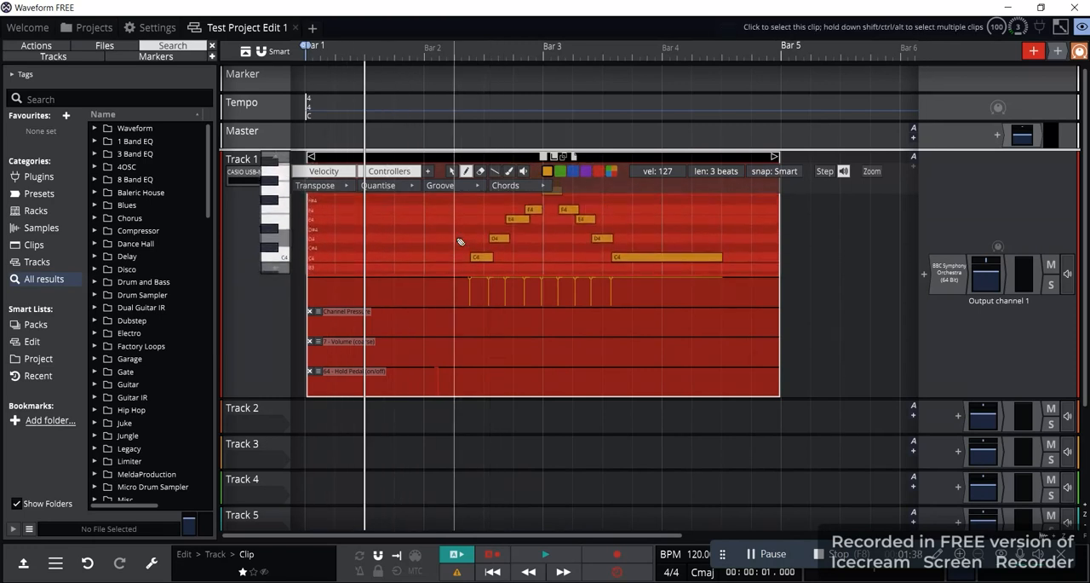
scroll(460, 243, "up", 5)
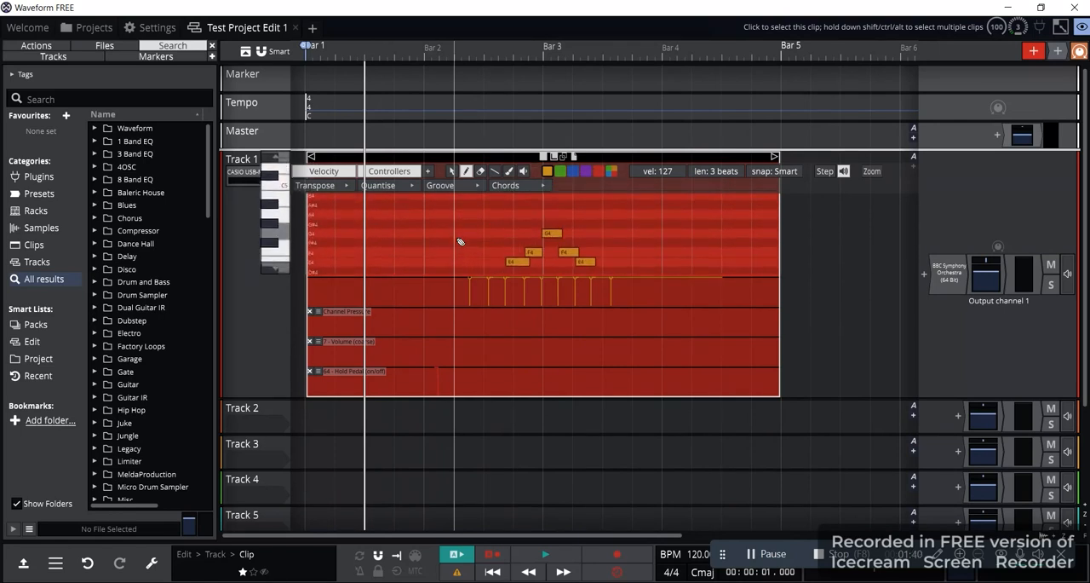
scroll(460, 243, "down", 6)
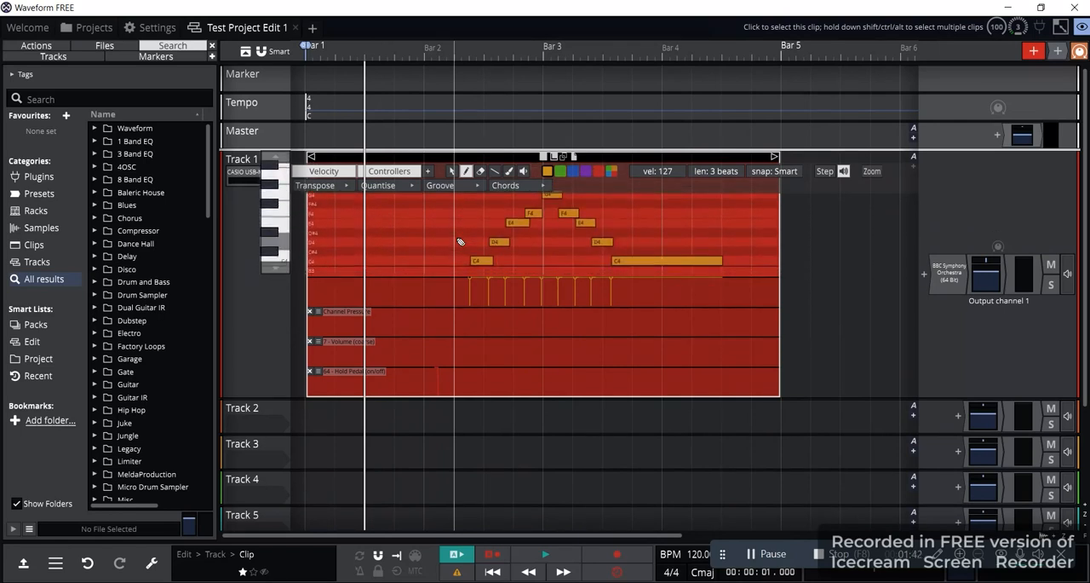
scroll(460, 243, "up", 1)
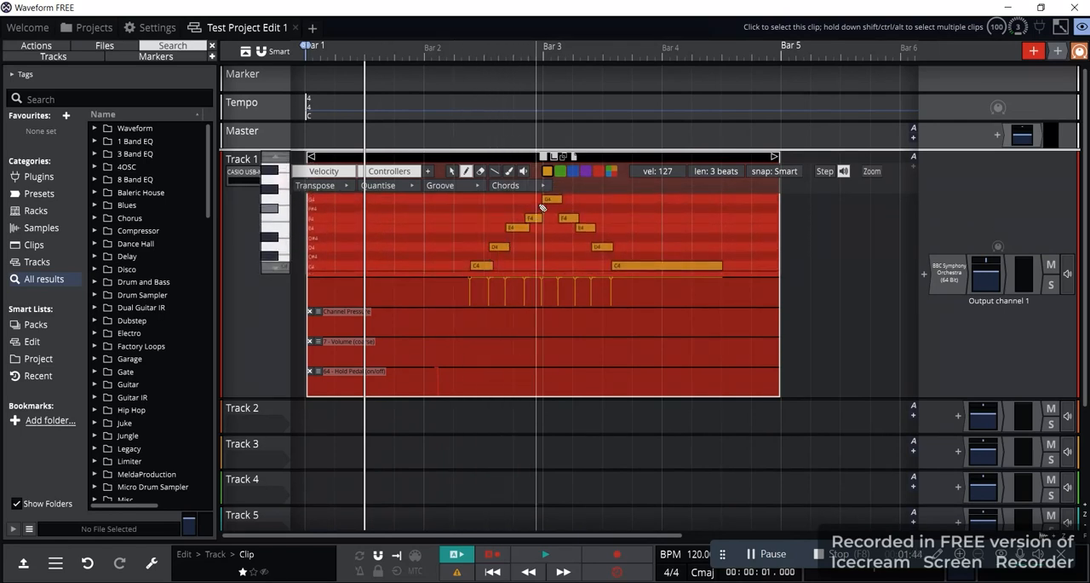
scroll(518, 244, "down", 1)
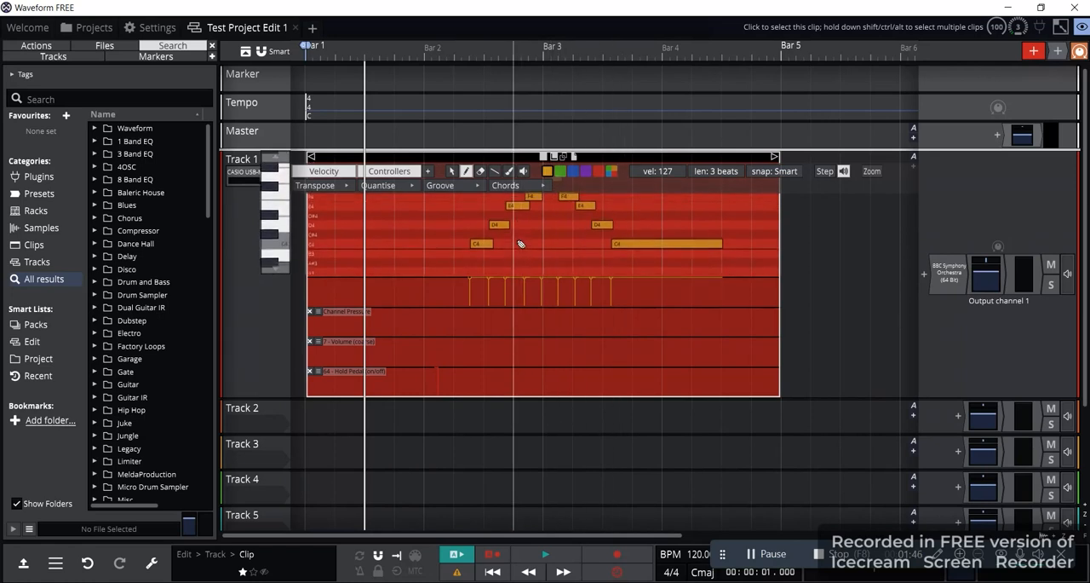
scroll(518, 244, "up", 1)
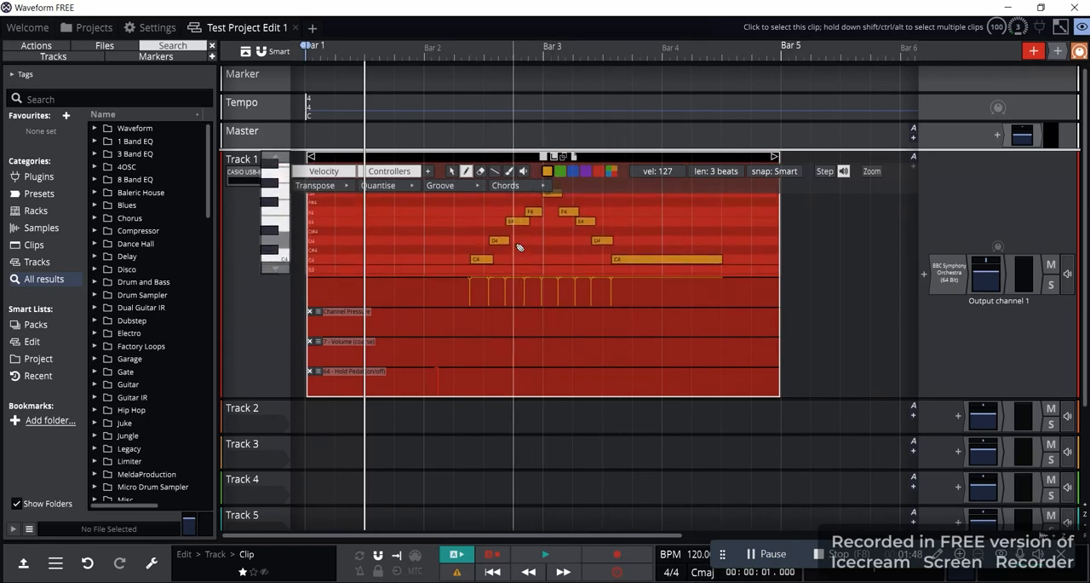
Move the clip's first C4 note down to A3 and lengthen it
left_click(482, 260)
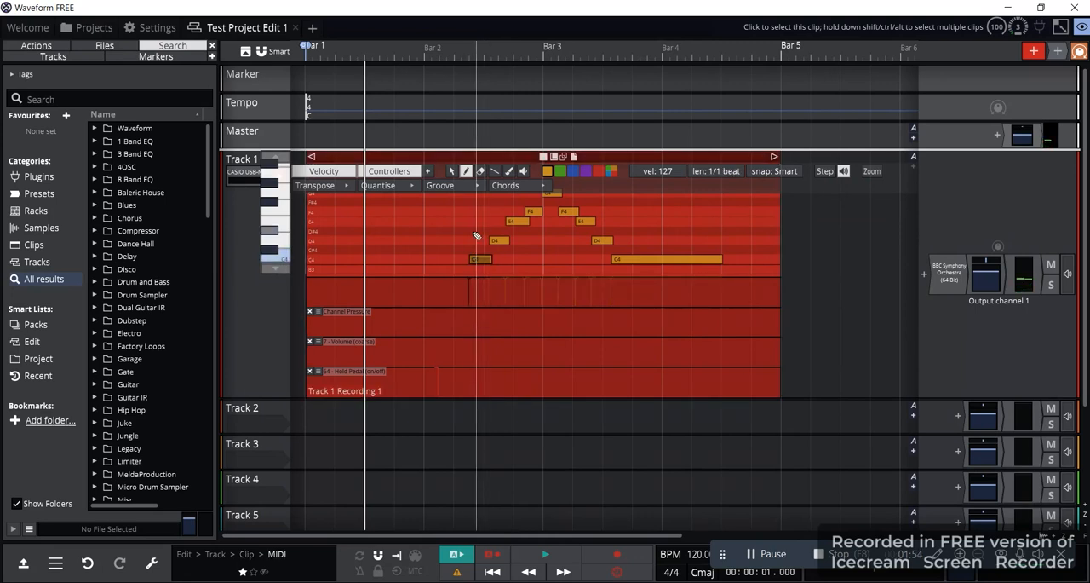
scroll(477, 236, "down", 2)
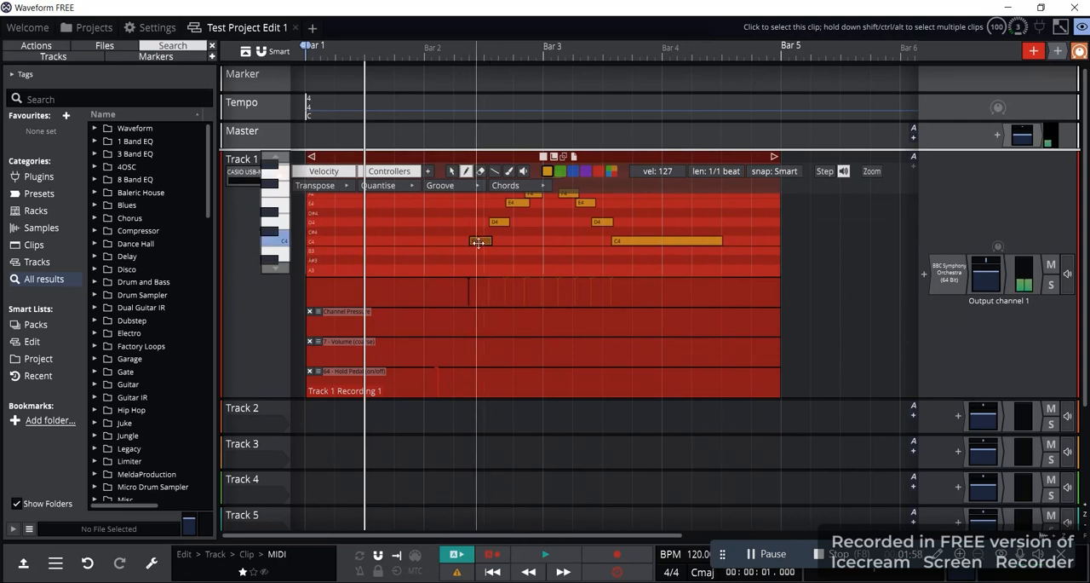
left_click_drag(482, 242, 501, 270)
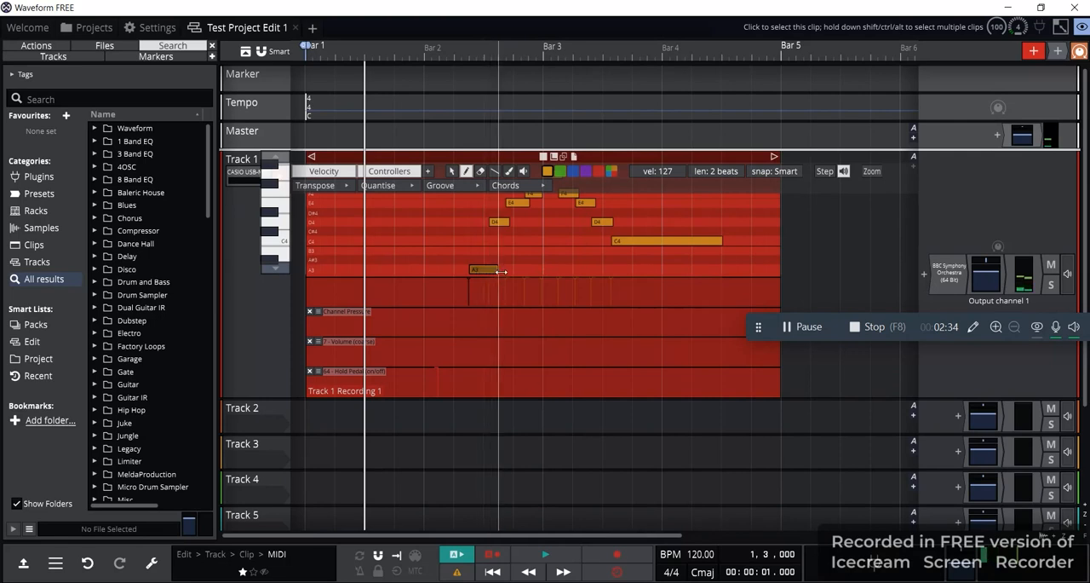
Delete the A3 note and draw overlapping four-beat notes at B3, C4 and C#4, starting just after Bar 2
double_click(482, 270)
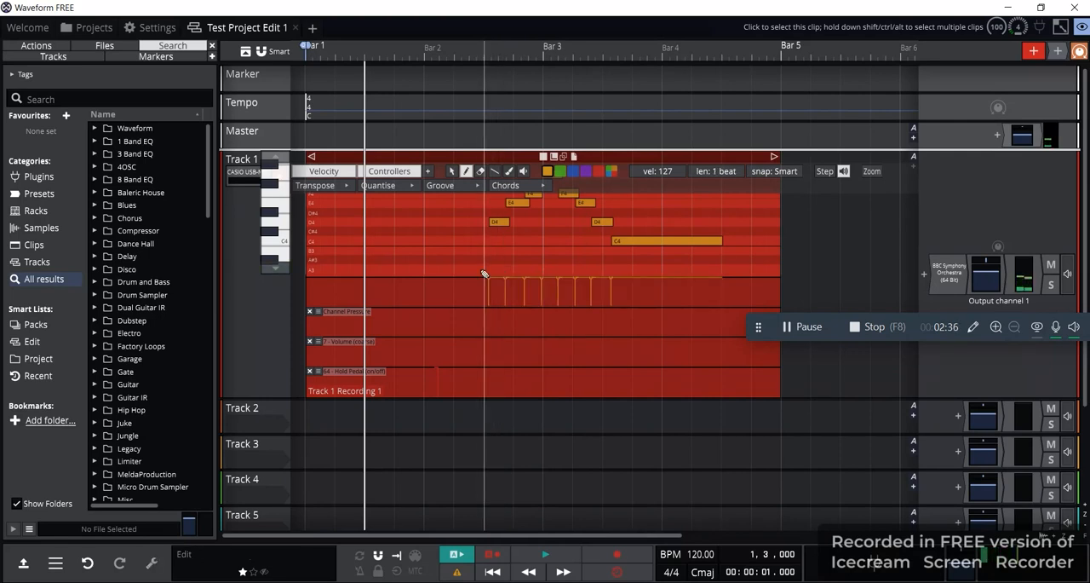
left_click_drag(443, 250, 568, 251)
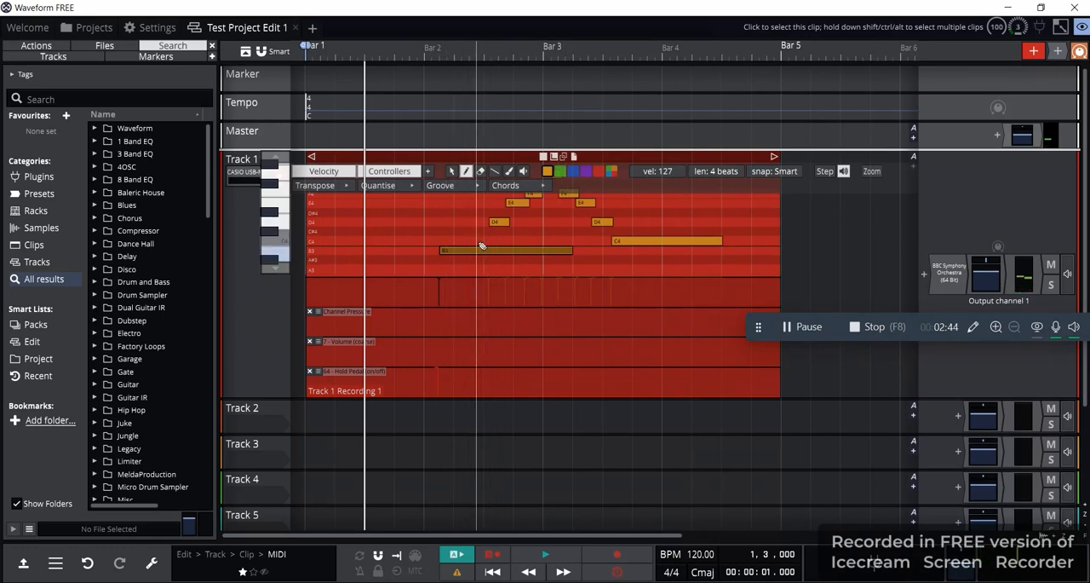
left_click(464, 241)
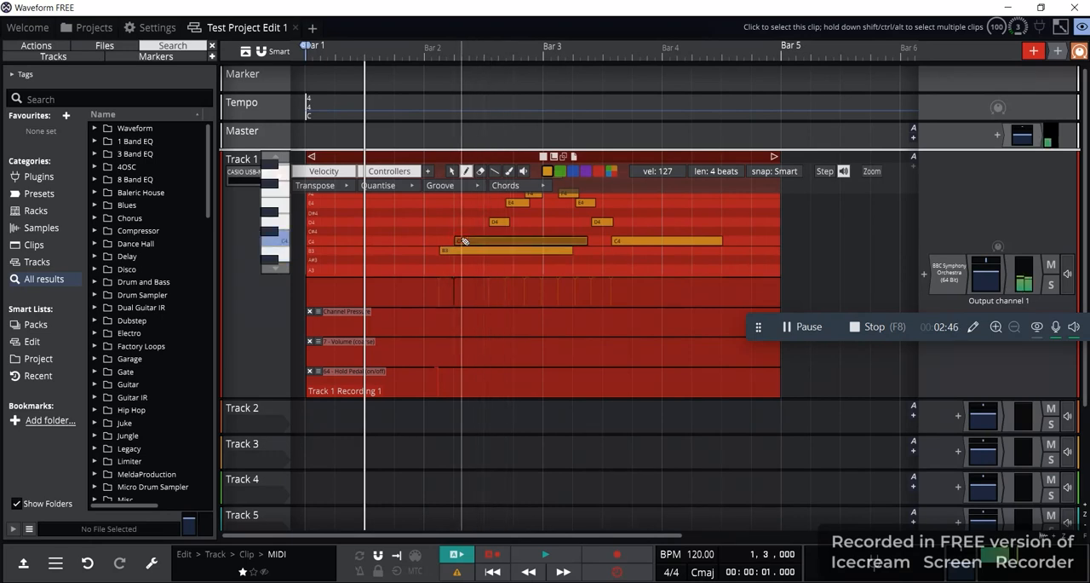
left_click(474, 232)
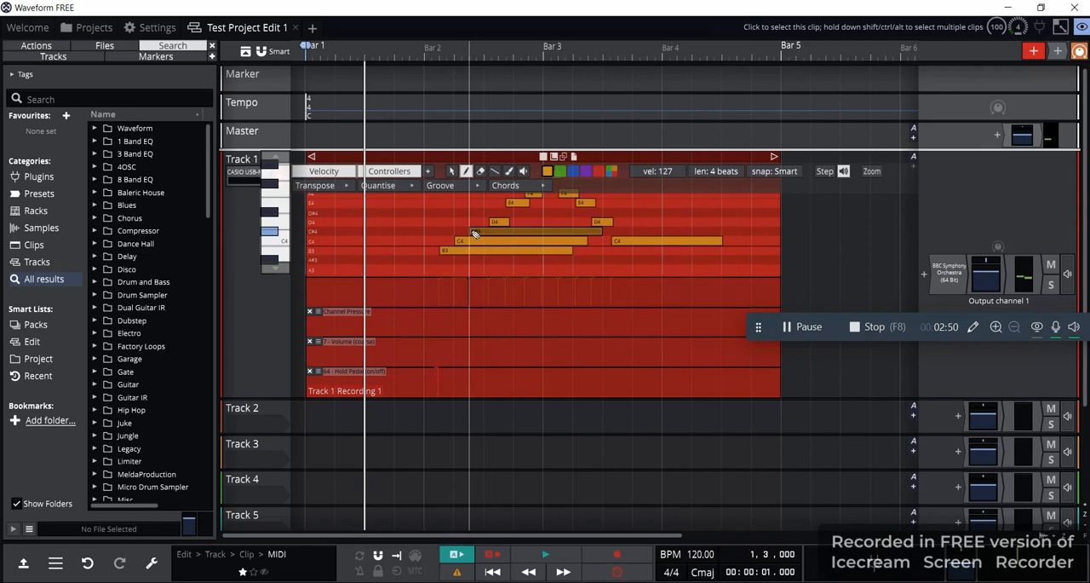
Undo the drawn notes and the edits to the clip's first C4 note
key("ctrl+z")
key("ctrl+z")
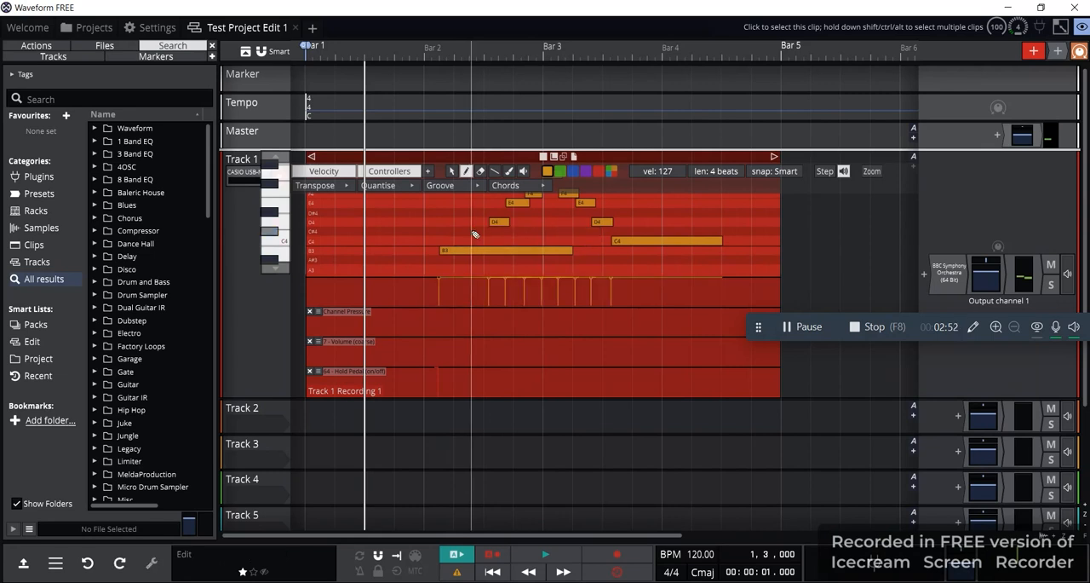
key("ctrl+z")
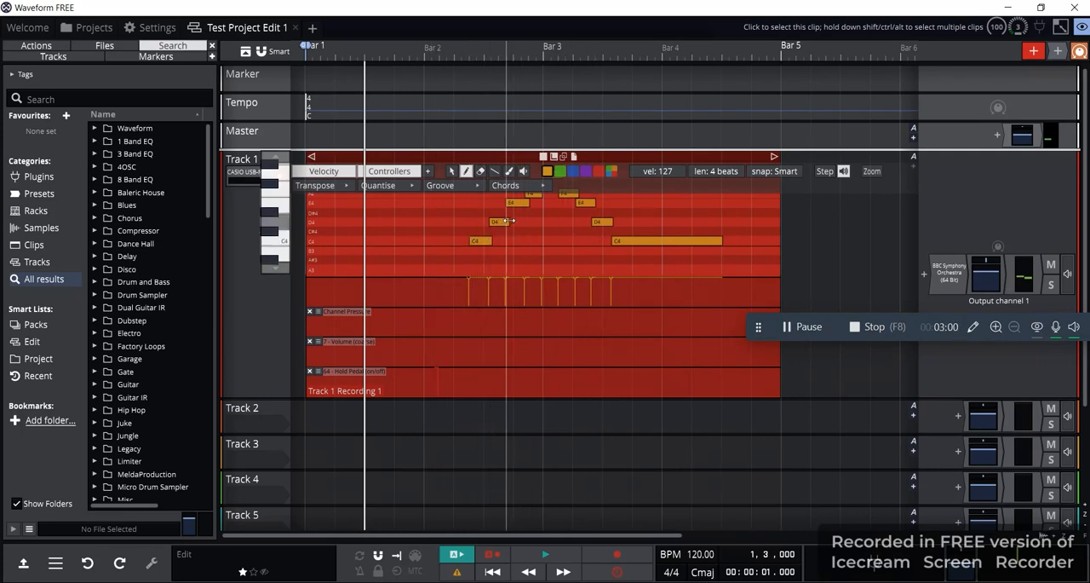
Remove the 64 - Hold Pedal (on/off) controller lane from the Track 1 clip
scroll(547, 235, "up", 4)
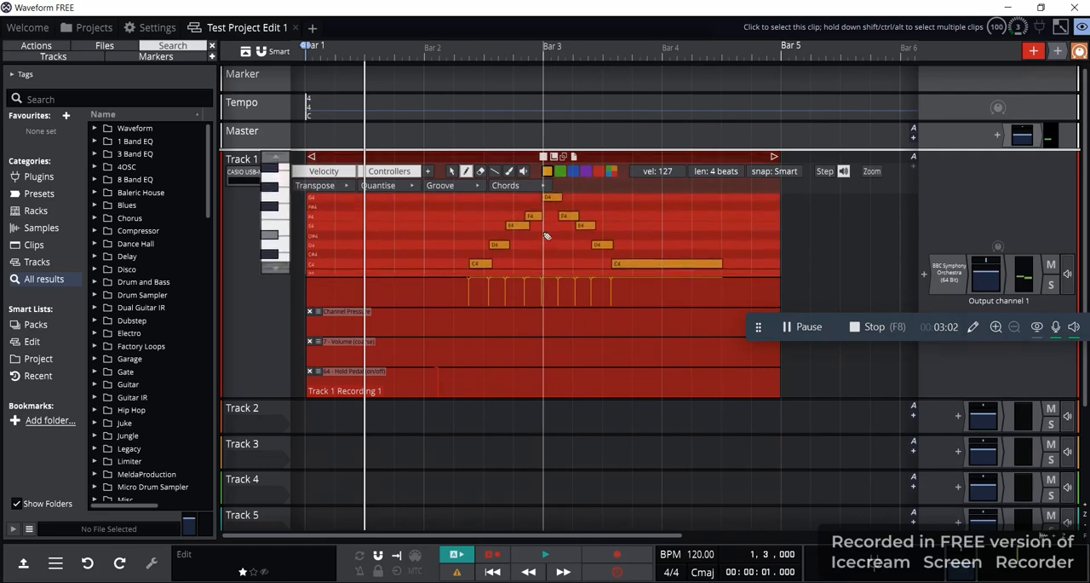
scroll(528, 256, "down", 2)
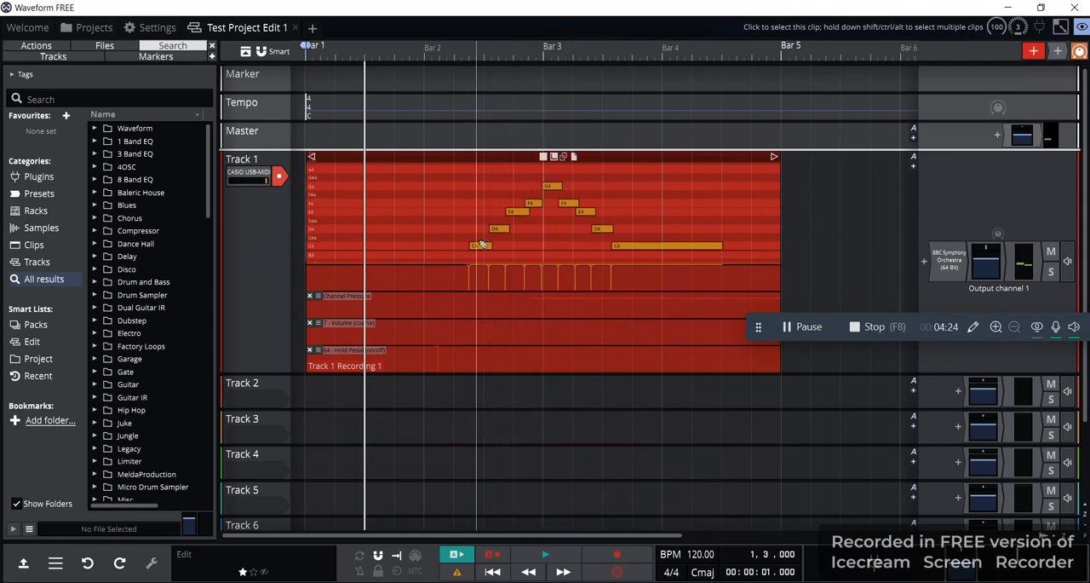
left_click(310, 349)
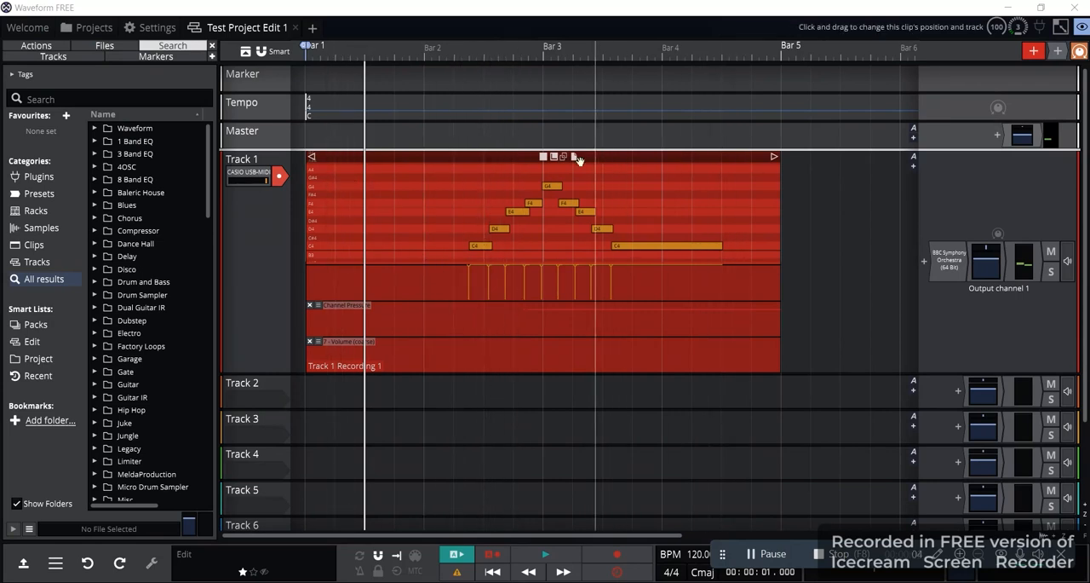
double_click(470, 202)
right_click(447, 218)
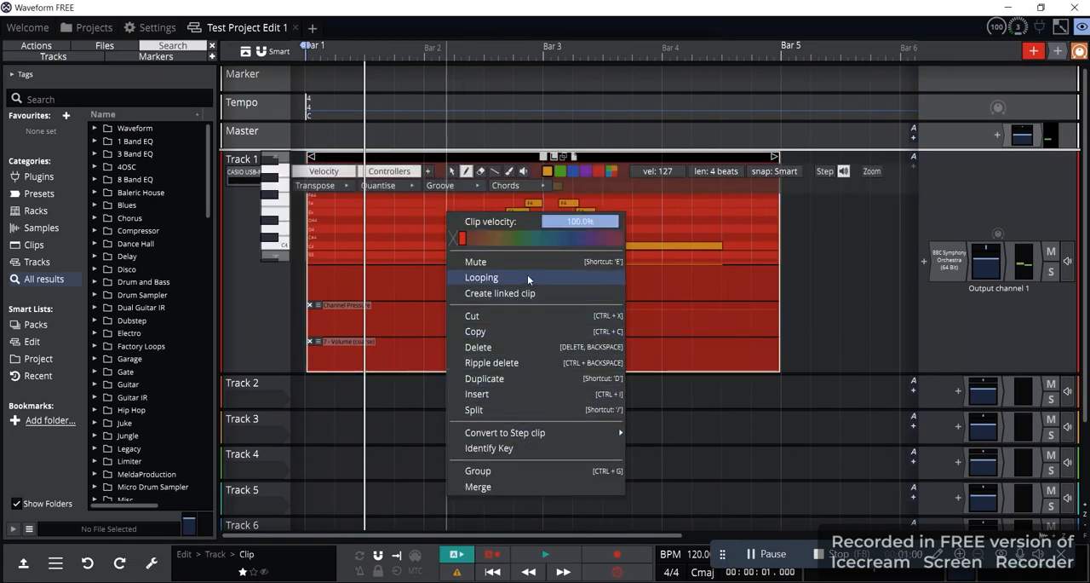
left_click(415, 240)
right_click(412, 238)
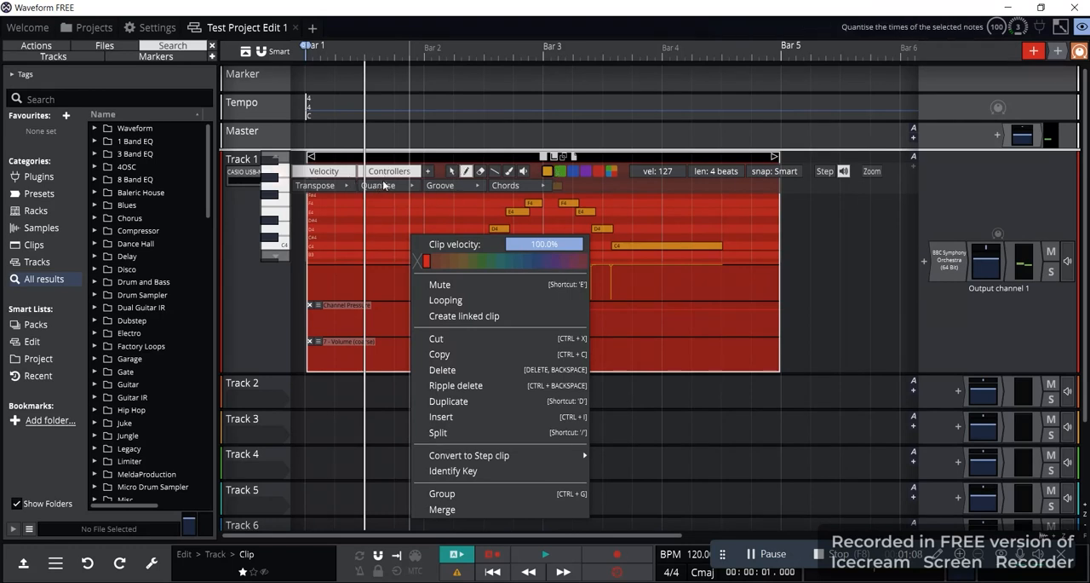
Add the 64 - Hold Pedal (on/off) control change lane to the Track 1 clip
left_click(430, 172)
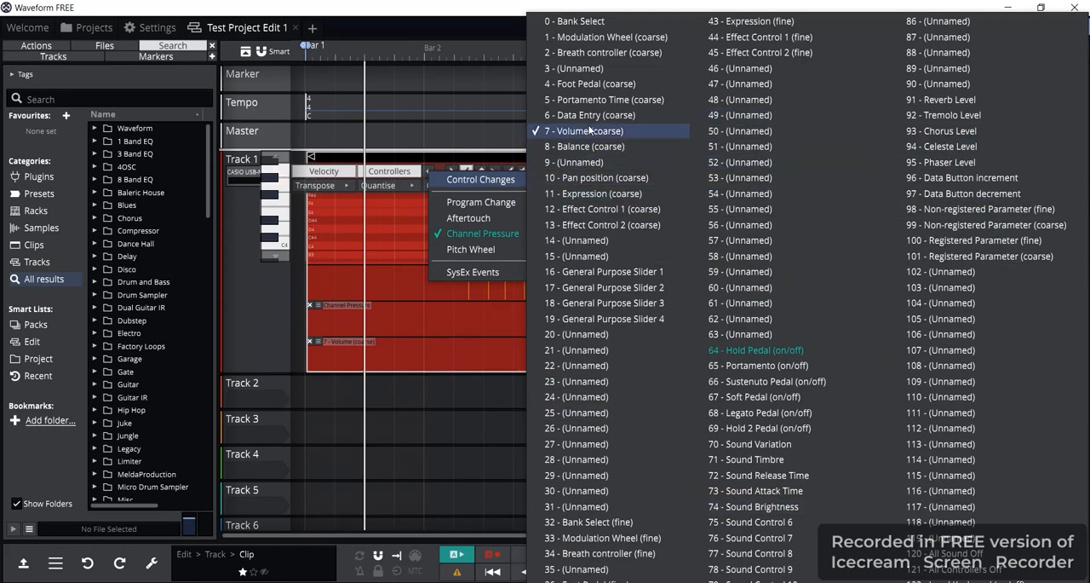
left_click(752, 351)
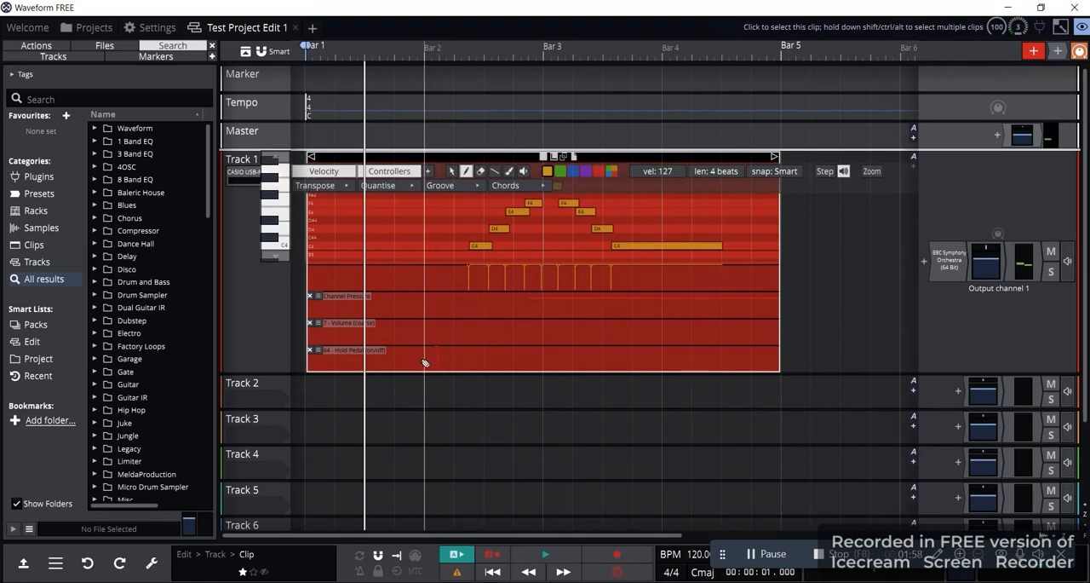
Draw varying Hold Pedal values from about Bar 2 to late Bar 3, lowering the last one to about 16
mouse_move(426, 363)
left_mouse_down()
mouse_move(502, 353)
mouse_move(521, 362)
mouse_move(576, 346)
mouse_move(627, 358)
mouse_move(572, 343)
mouse_move(645, 359)
left_mouse_up()
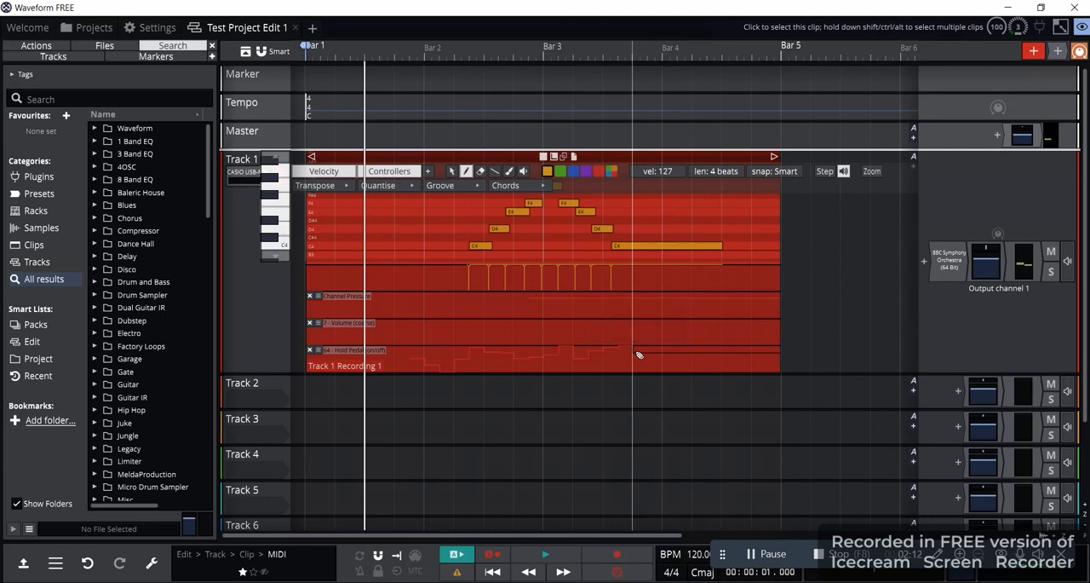
left_click_drag(637, 358, 637, 362)
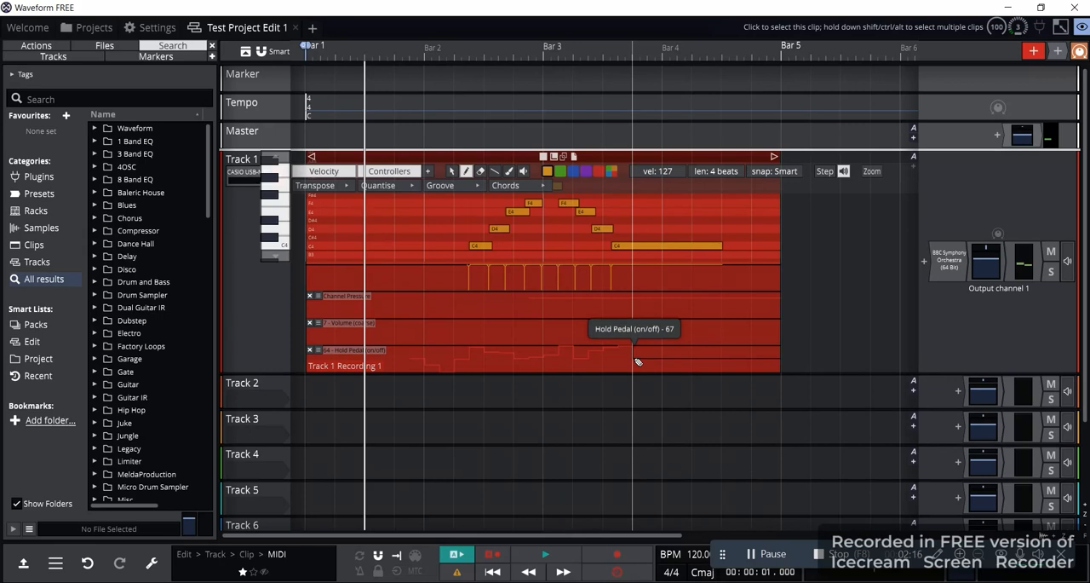
left_click_drag(638, 362, 626, 372)
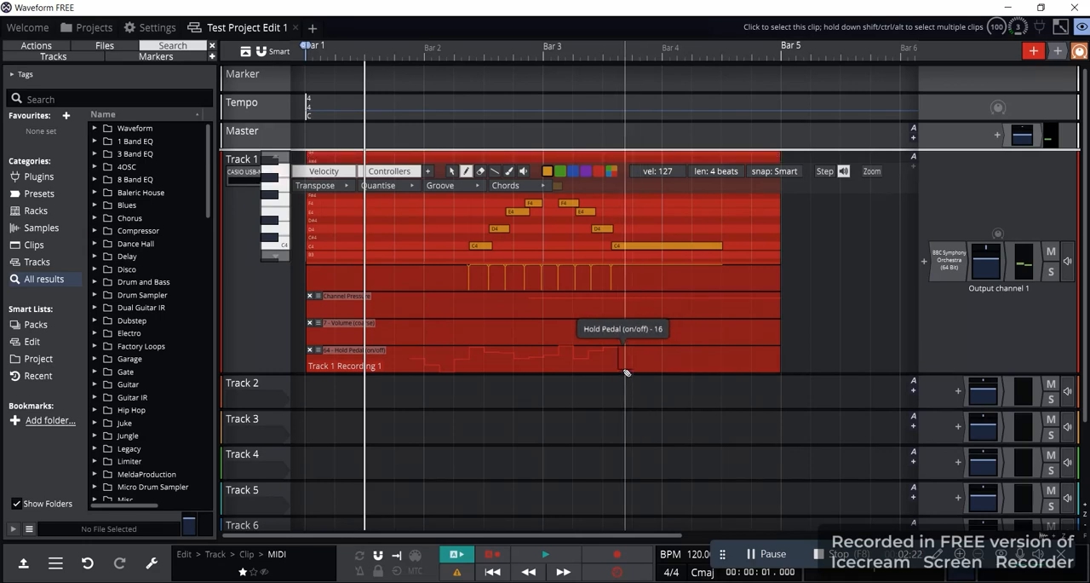
Redraw the clip's Hold Pedal values close to the lane's maximum from late Bar 1 to late Bar 4, and play the clip back
left_click_drag(418, 370, 729, 368)
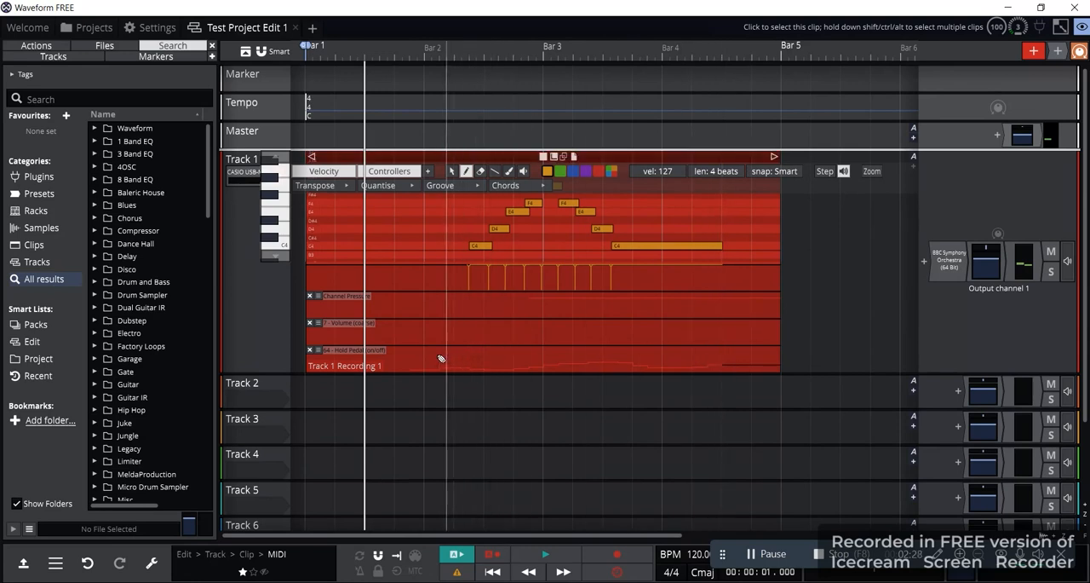
mouse_move(418, 351)
left_mouse_down()
mouse_move(499, 363)
mouse_move(741, 326)
mouse_move(418, 280)
mouse_move(564, 310)
left_mouse_up()
left_click(460, 389)
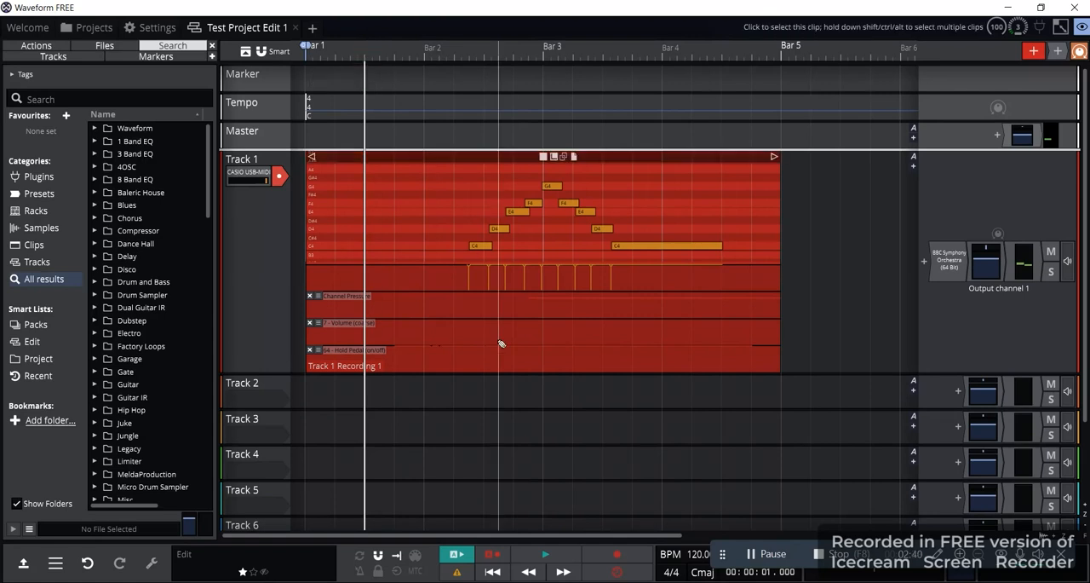
left_click(546, 554)
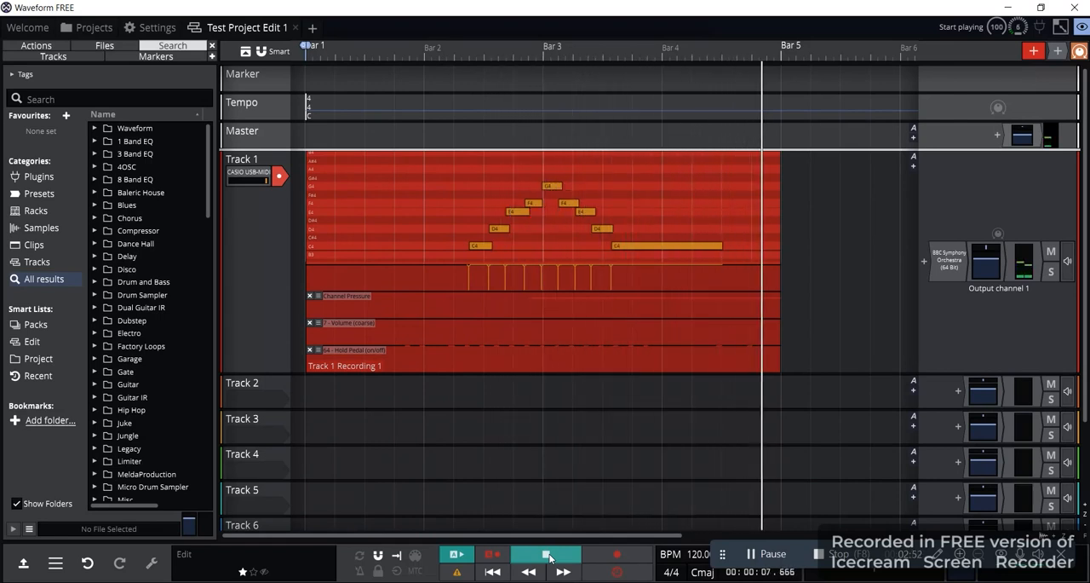
left_click(547, 555)
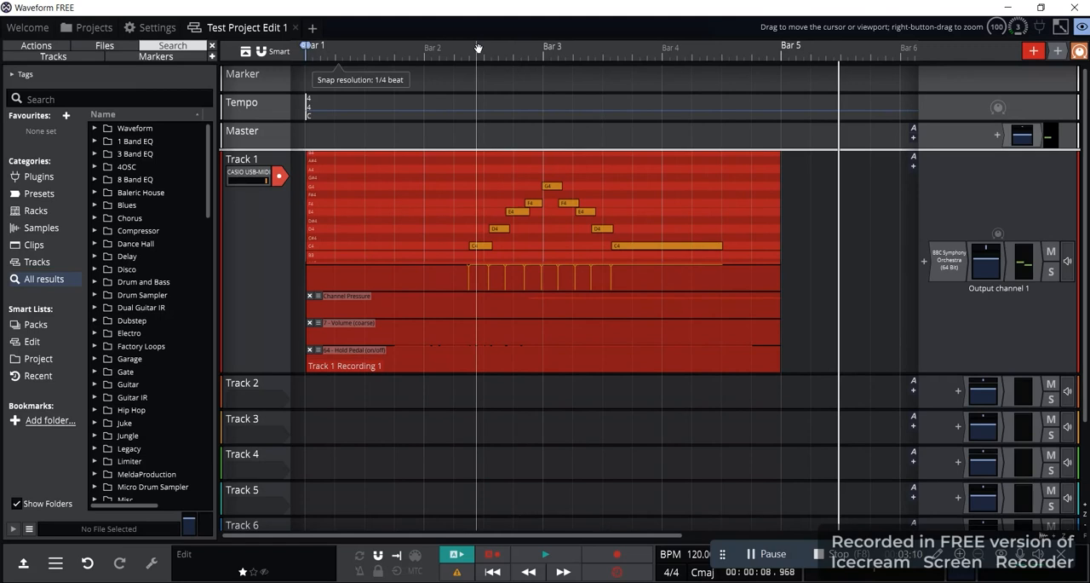
Shrink Track 1 to a compact height and disarm its CASIO USB-MIDI input for recording
scroll(477, 48, "down", 5)
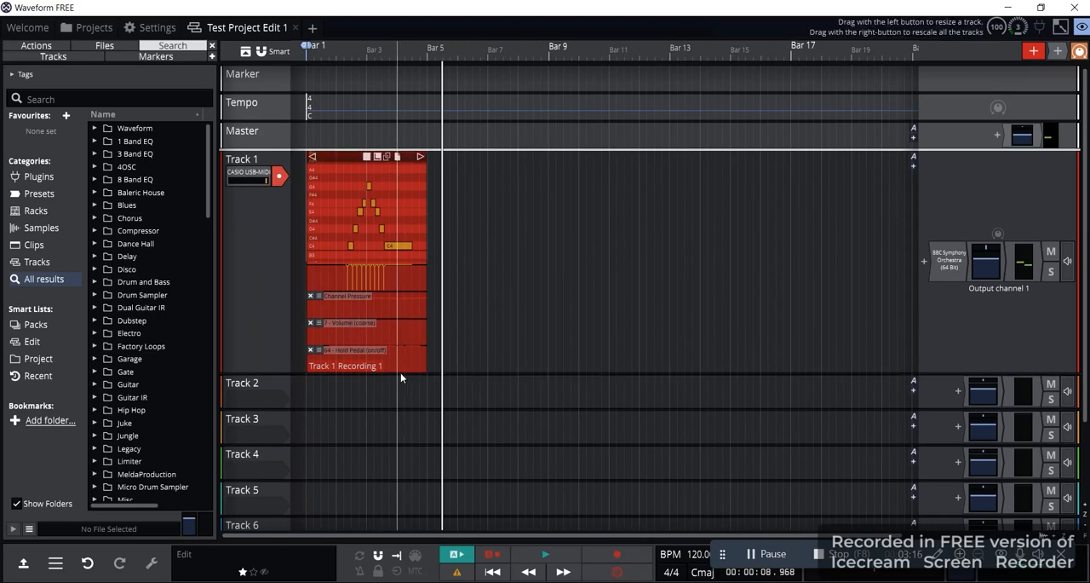
left_click_drag(408, 374, 405, 190)
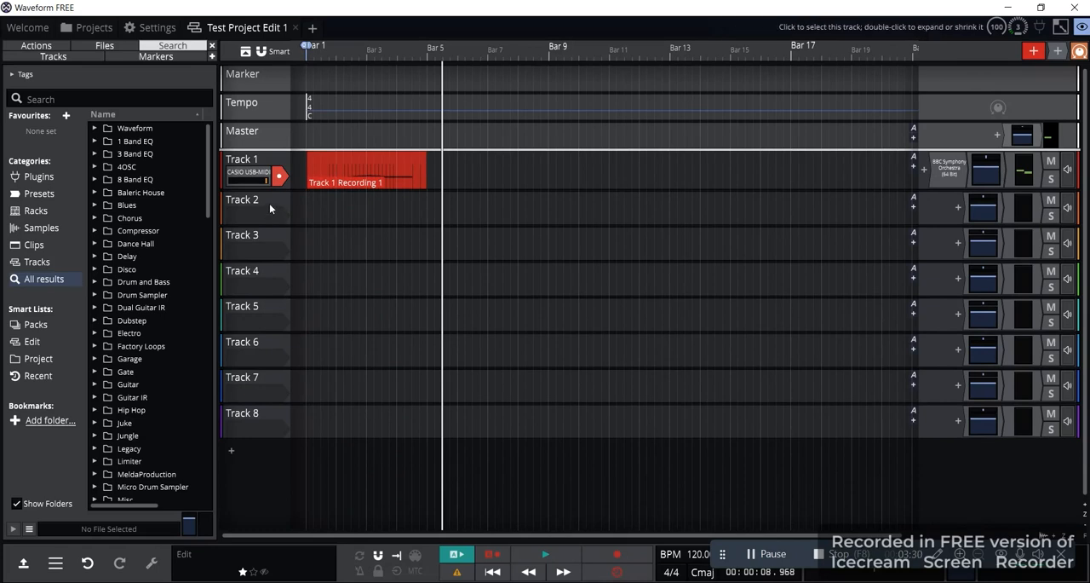
left_click(279, 177)
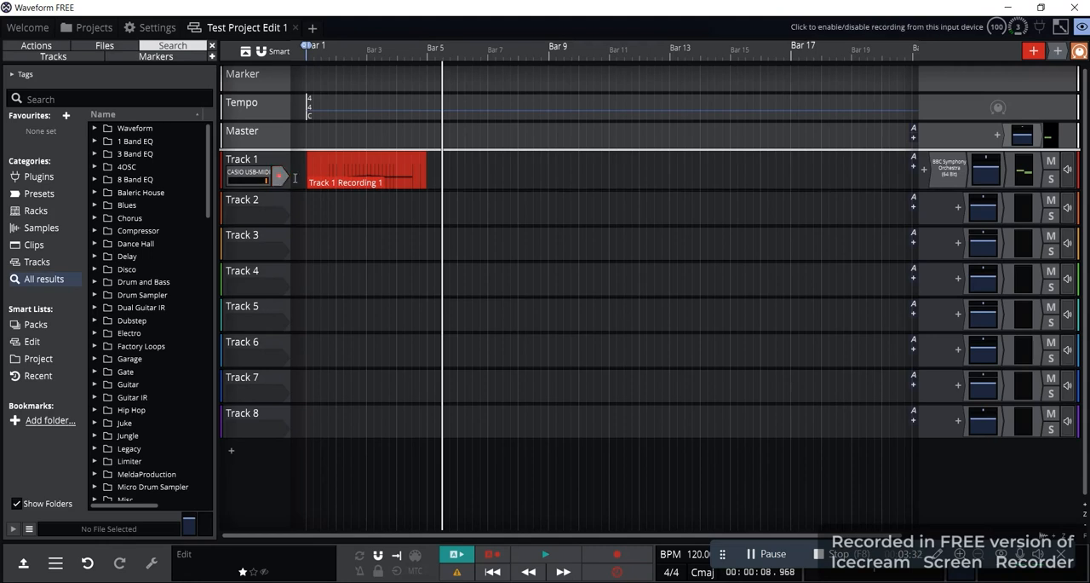
Assign the CASIO USB-MIDI input to Track 2 and arm it for recording
left_click(266, 219)
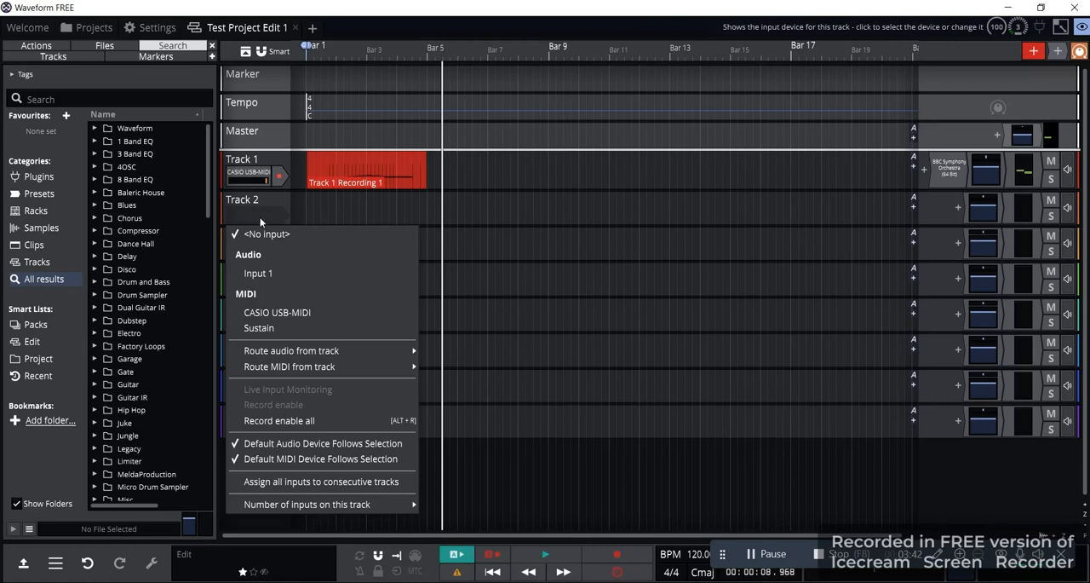
left_click(284, 314)
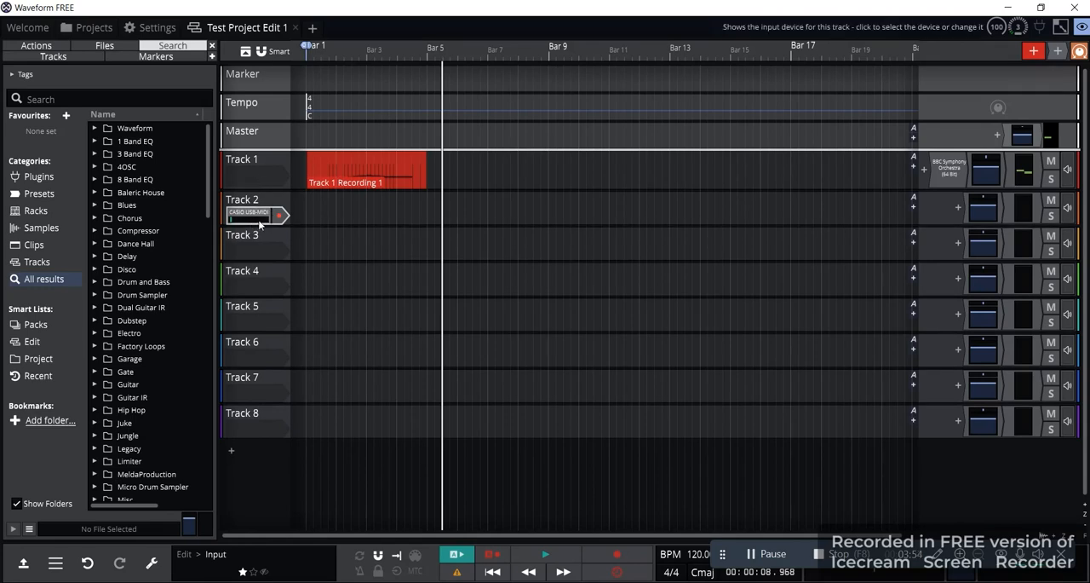
left_click(281, 217)
left_click(284, 219)
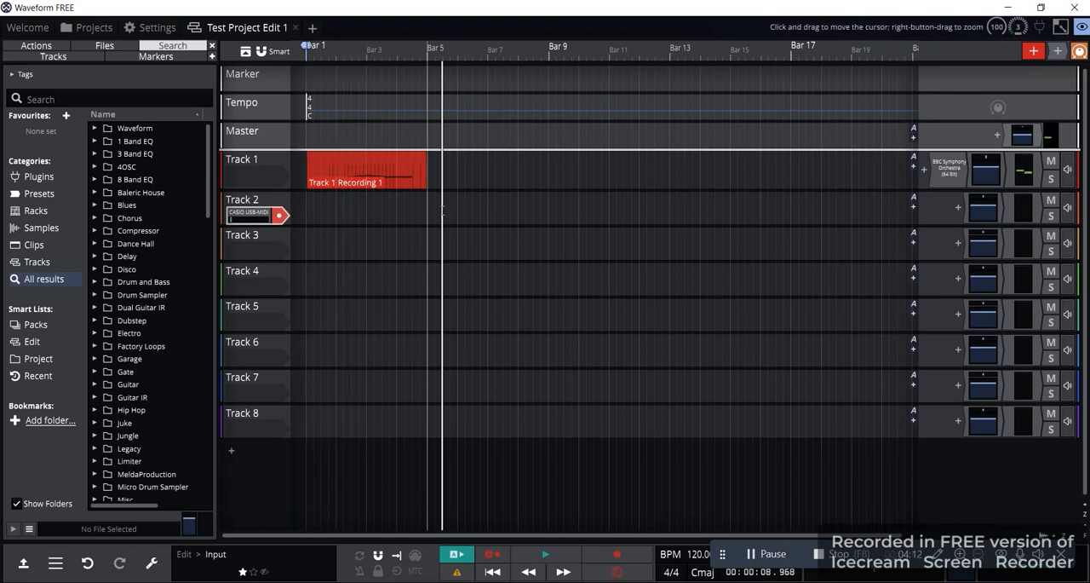
Add Spitfire Audio's BBC Symphony Orchestra (64 Bit) to Track 2 as a single plugin
left_click(959, 209)
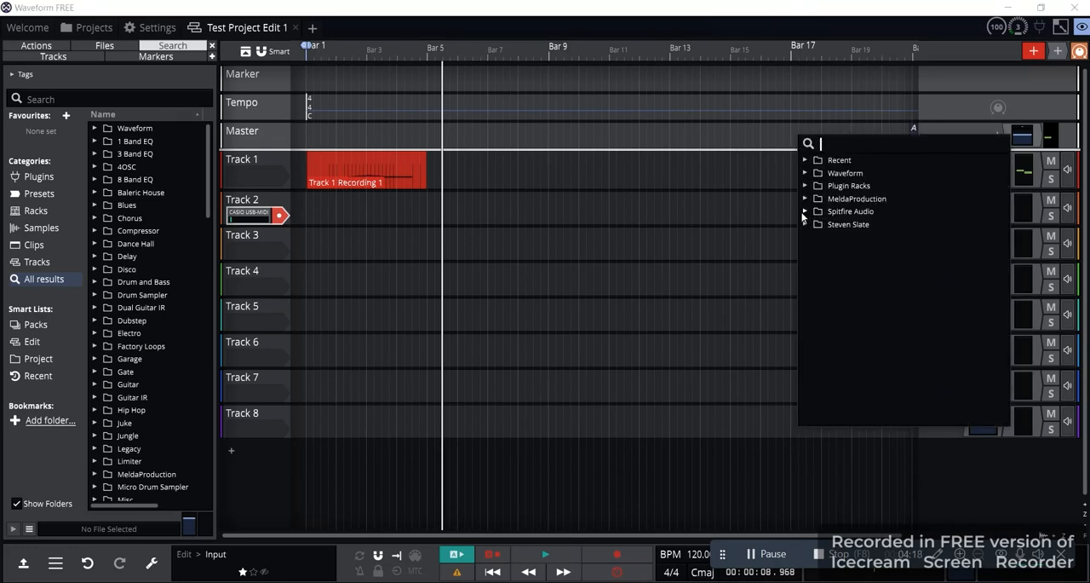
left_click(805, 212)
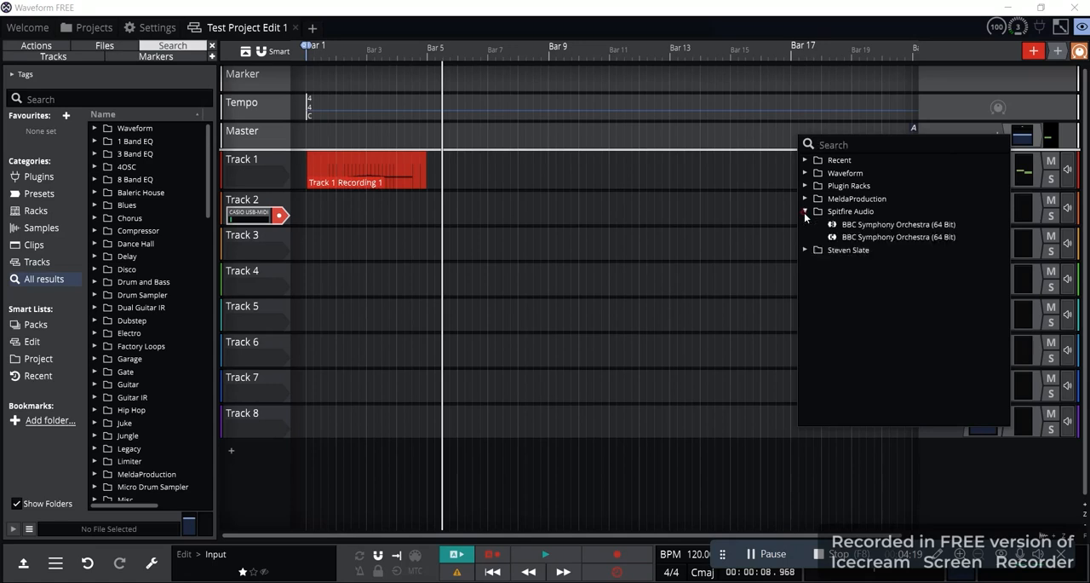
left_click(867, 239)
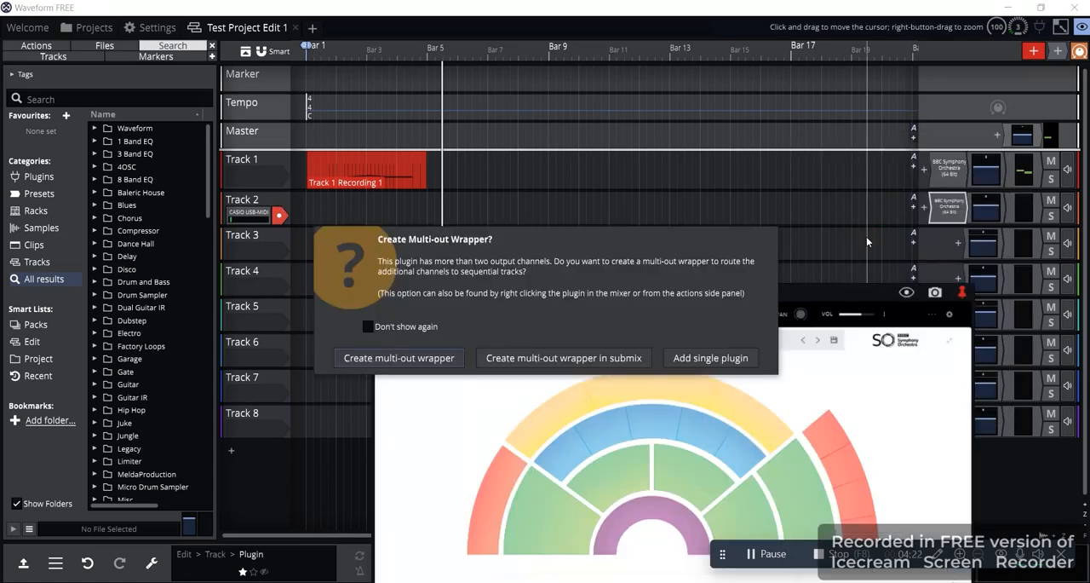
left_click(710, 358)
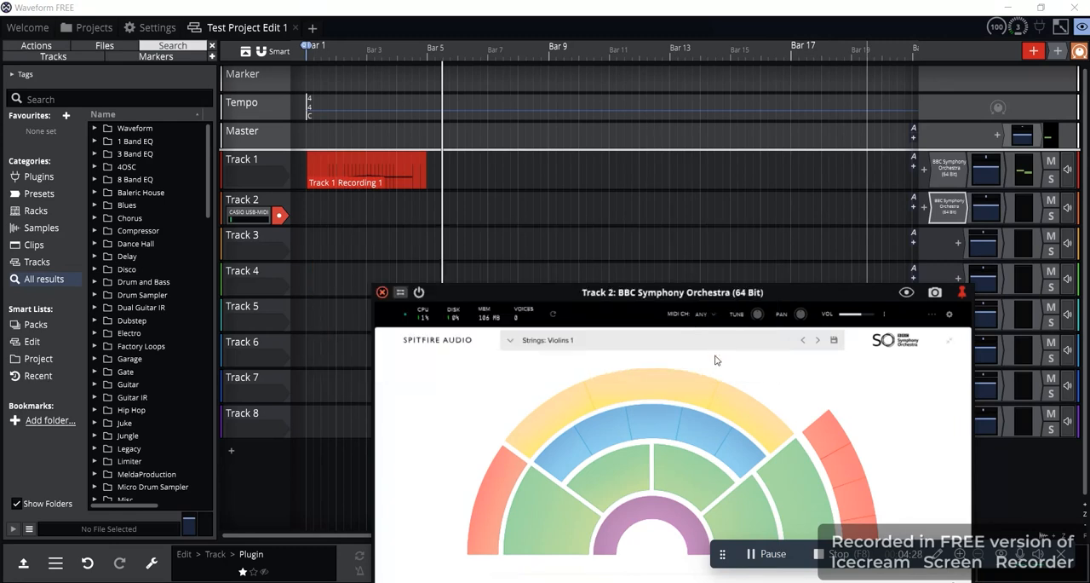
Load the Strings: Violins 2 instrument in Track 2's BBC Symphony Orchestra plugin and close the plugin window
left_click_drag(649, 298, 594, 184)
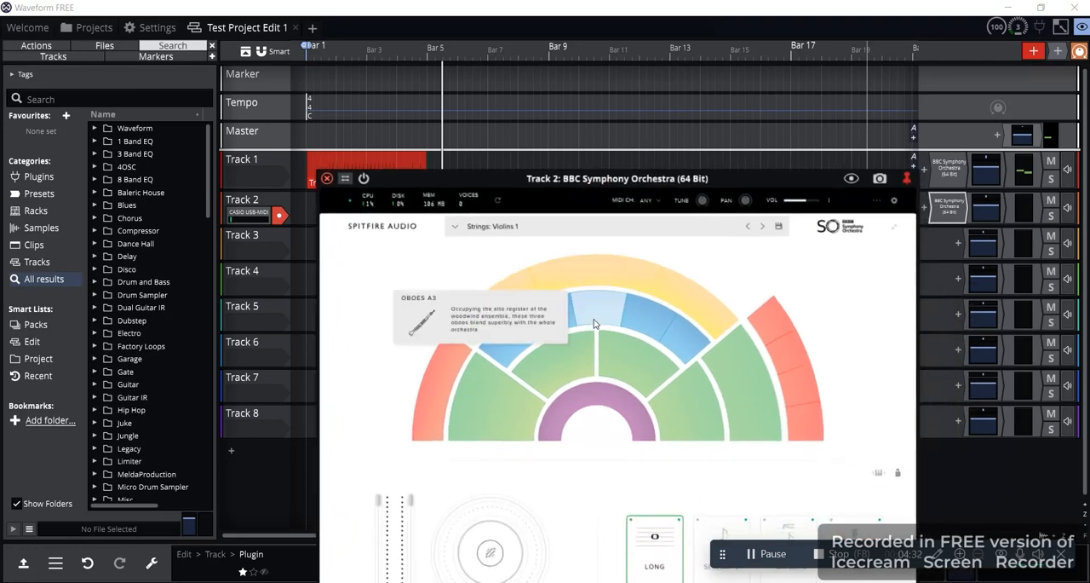
left_click(559, 373)
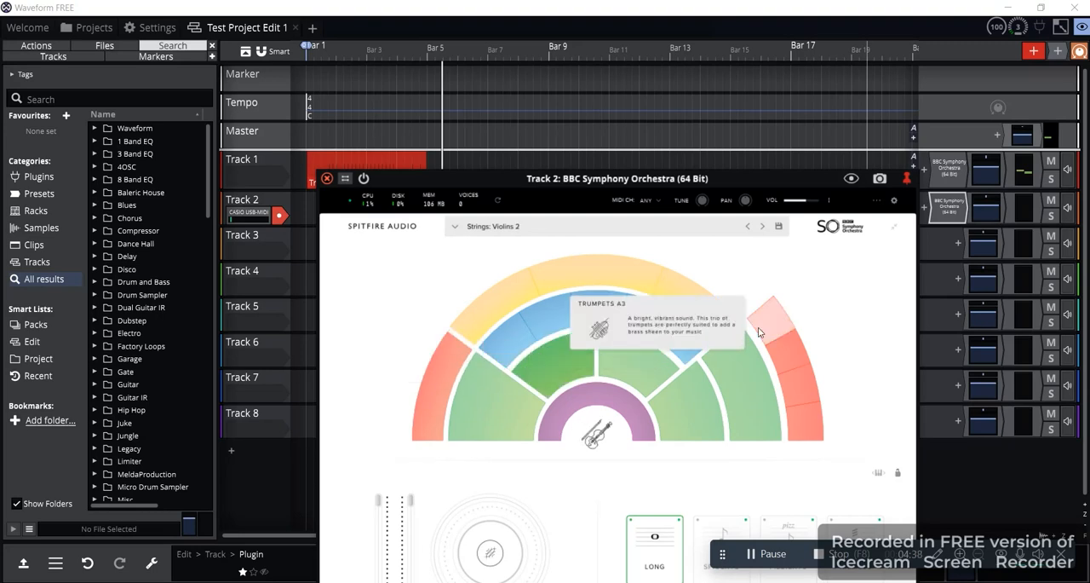
left_click(327, 180)
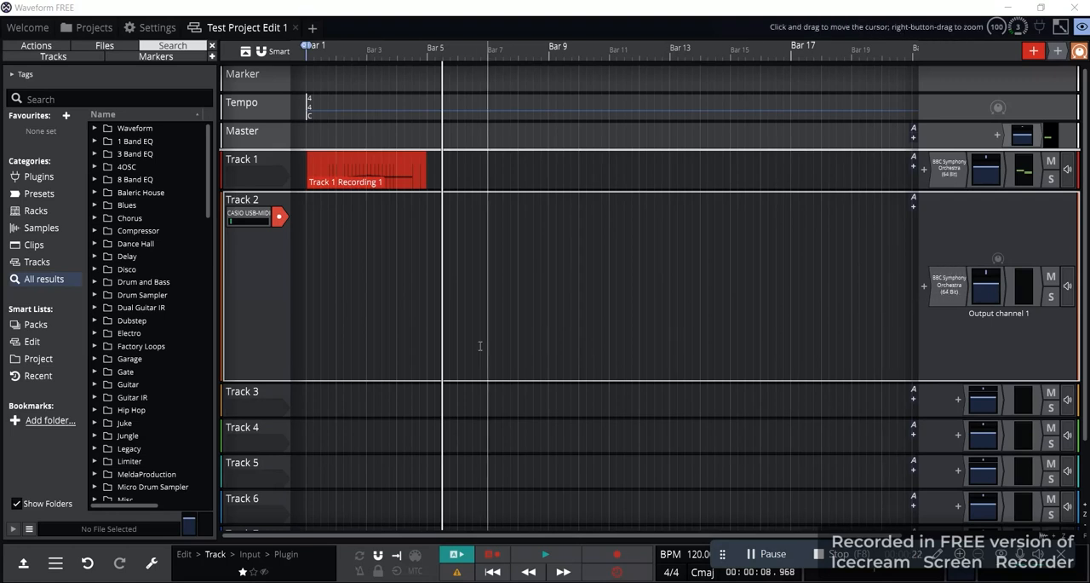
Rename Track 2 as Violin 2
right_click(246, 202)
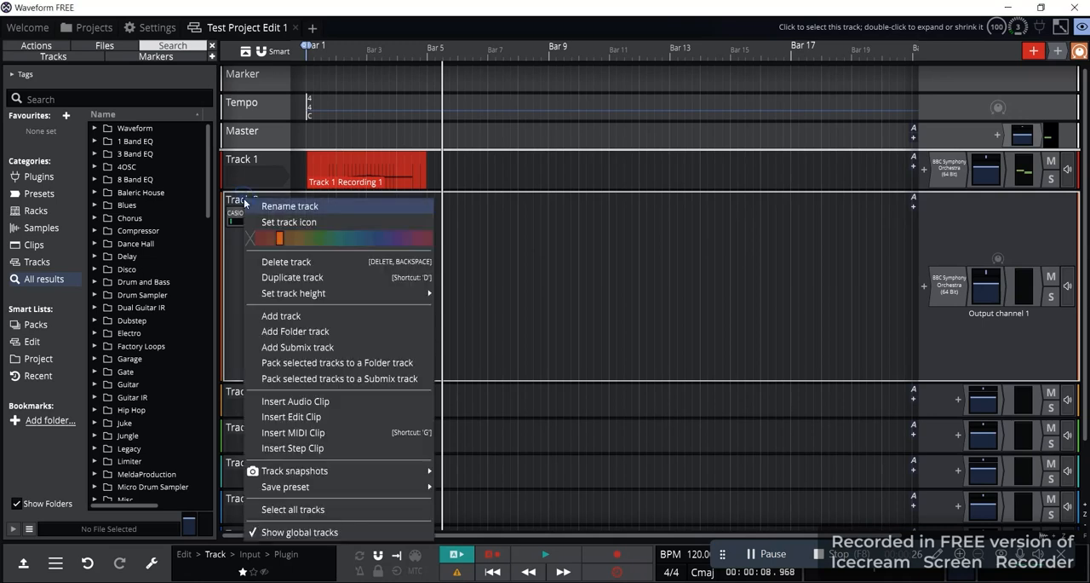
left_click(261, 207)
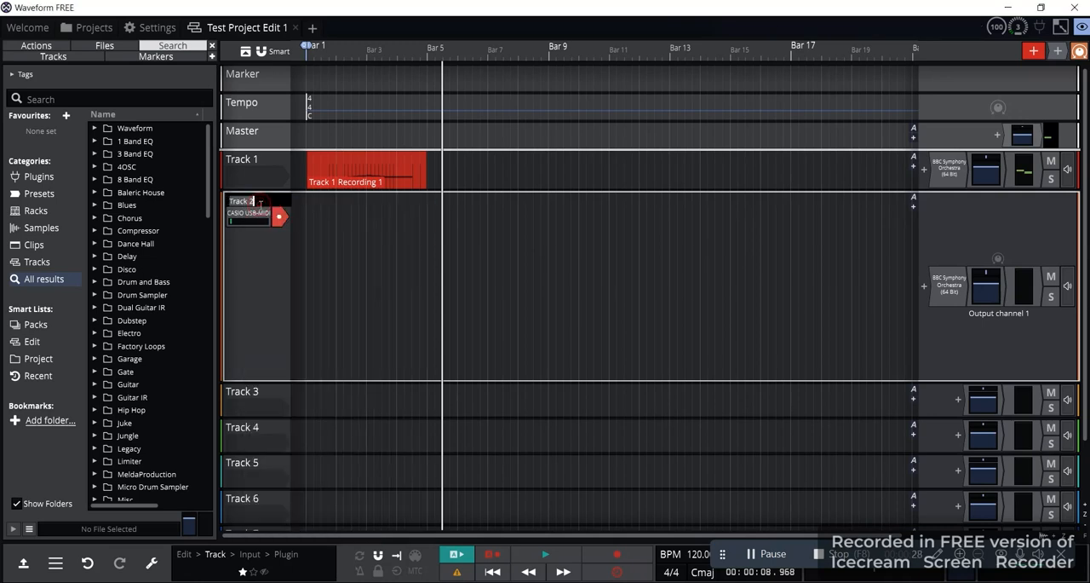
type("Violin")
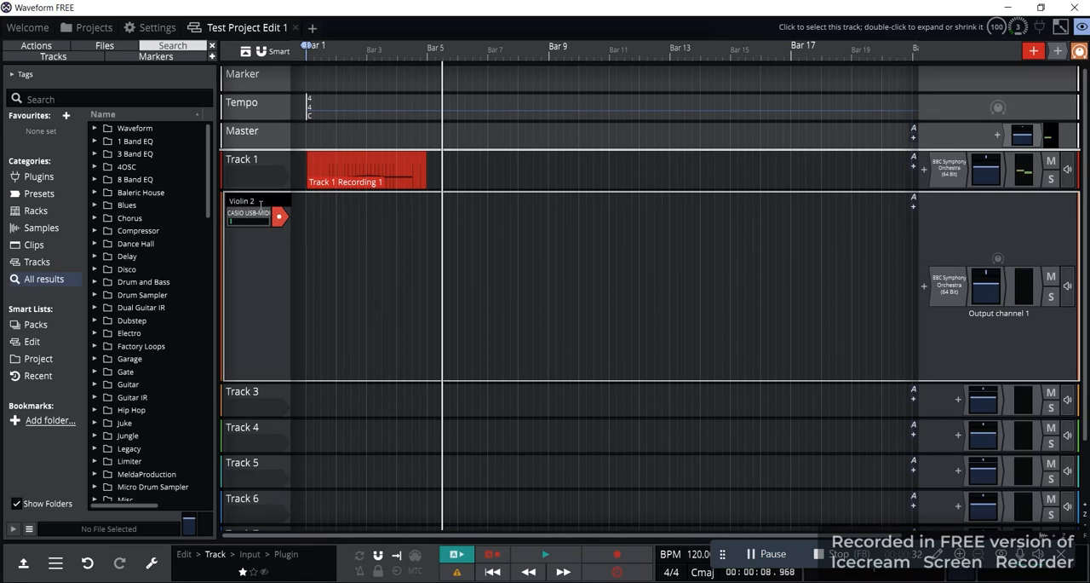
Rename Track 1 as Piano
right_click(242, 162)
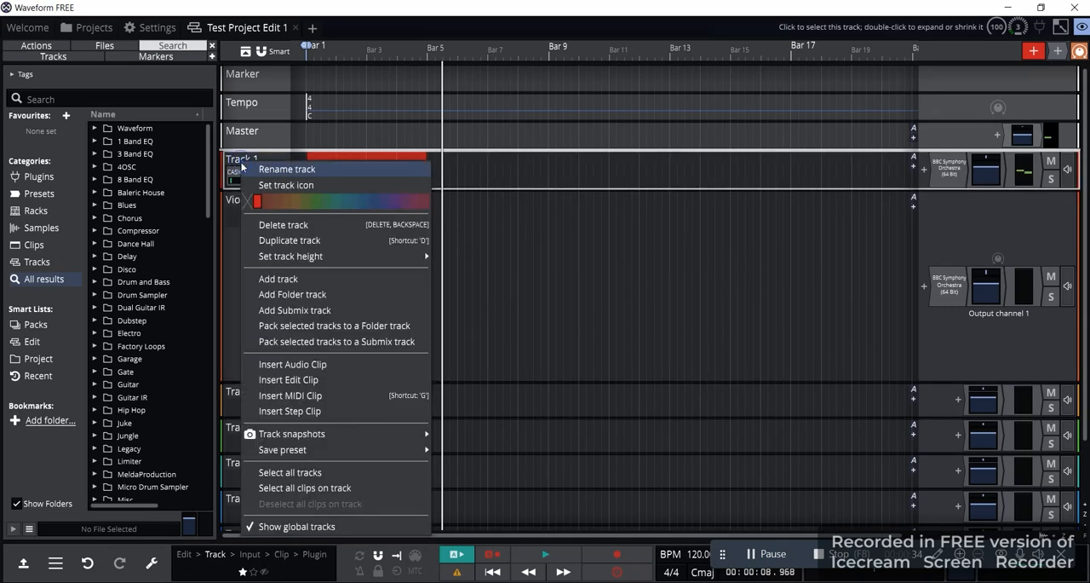
left_click(288, 173)
type("F")
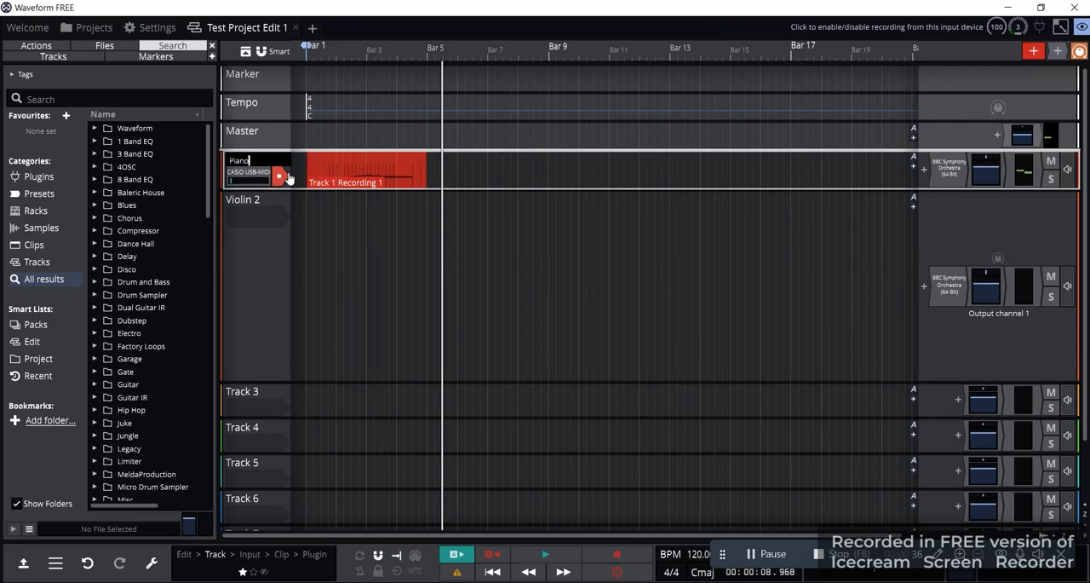
key("Return")
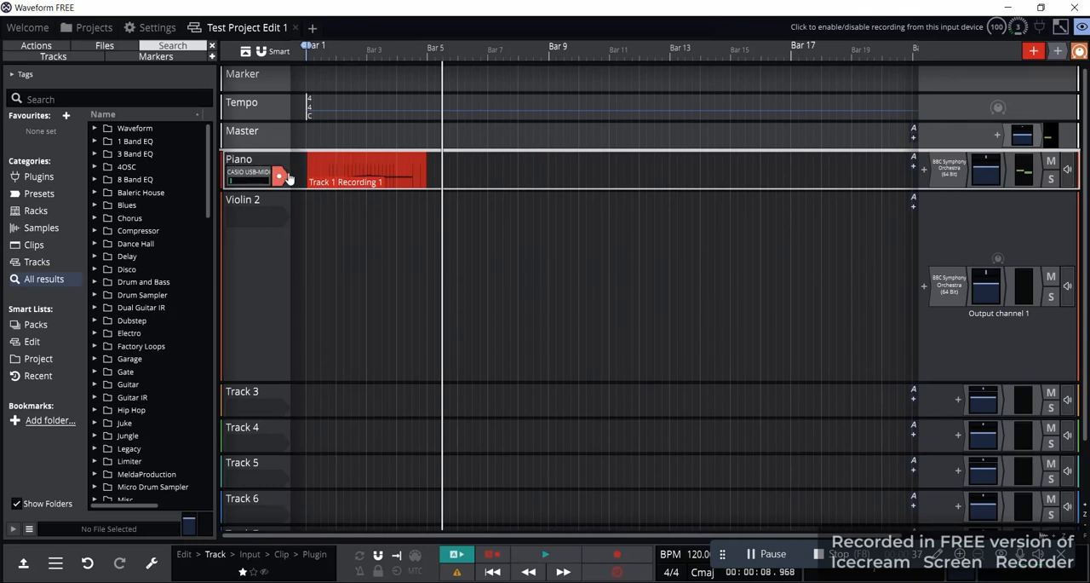
Assign the CASIO USB-MIDI input to the Violin 2 track and record a MIDI clip there from Bar 5 to about Bar 9
left_click(258, 217)
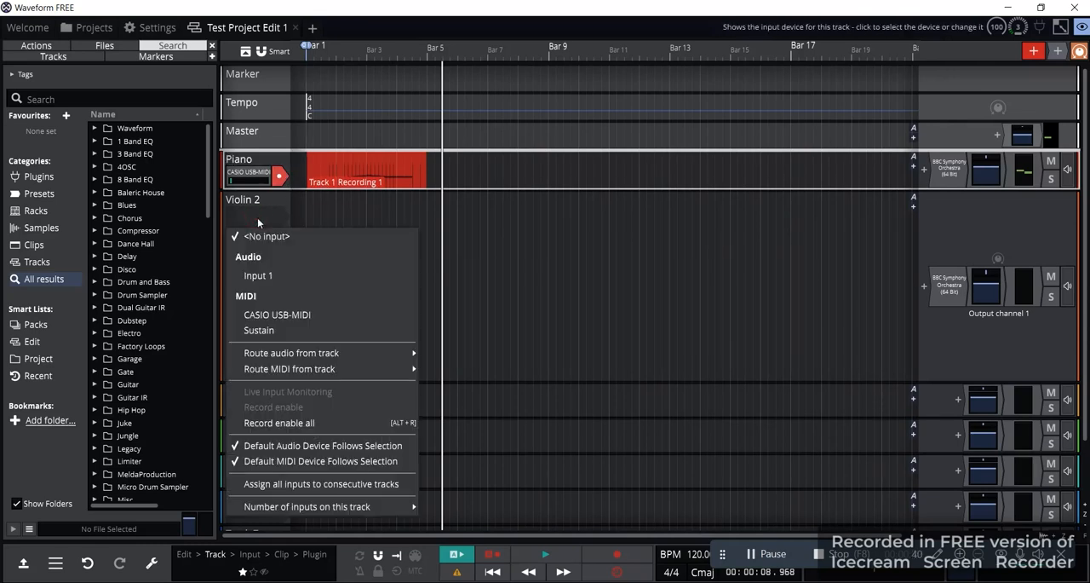
left_click(276, 315)
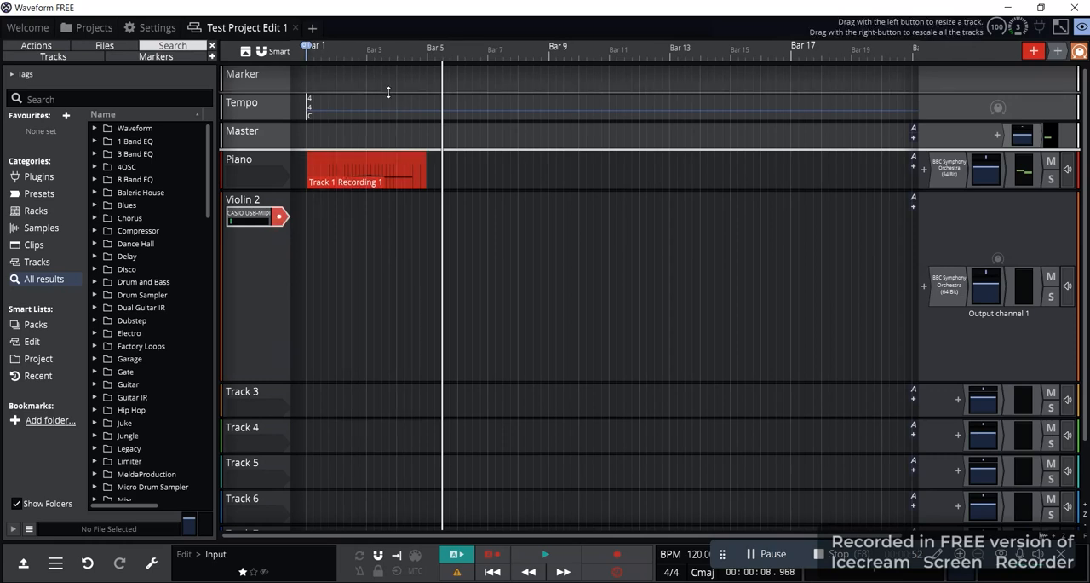
left_click(428, 54)
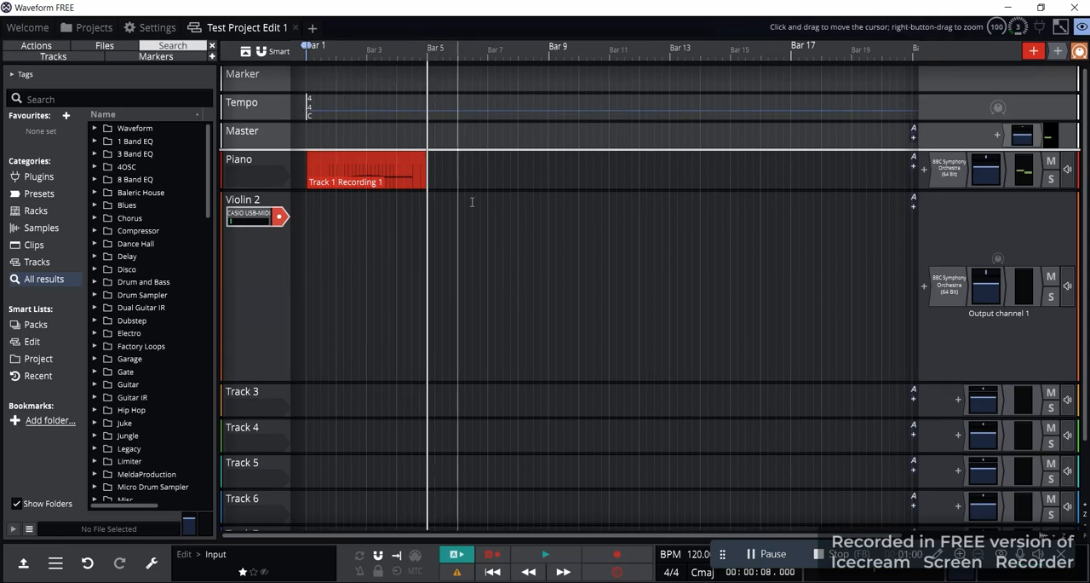
left_click(618, 555)
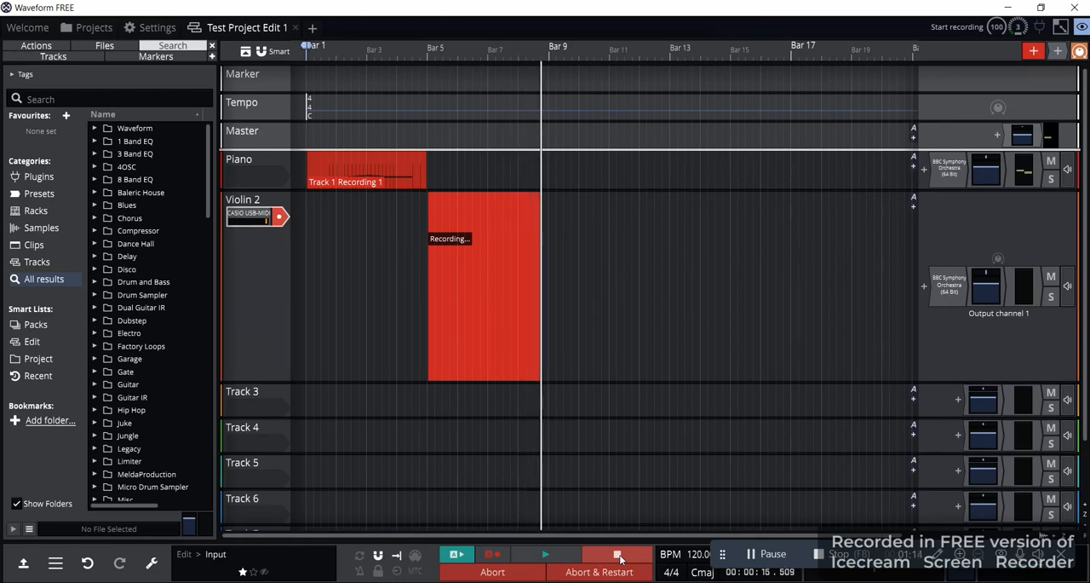
left_click(619, 555)
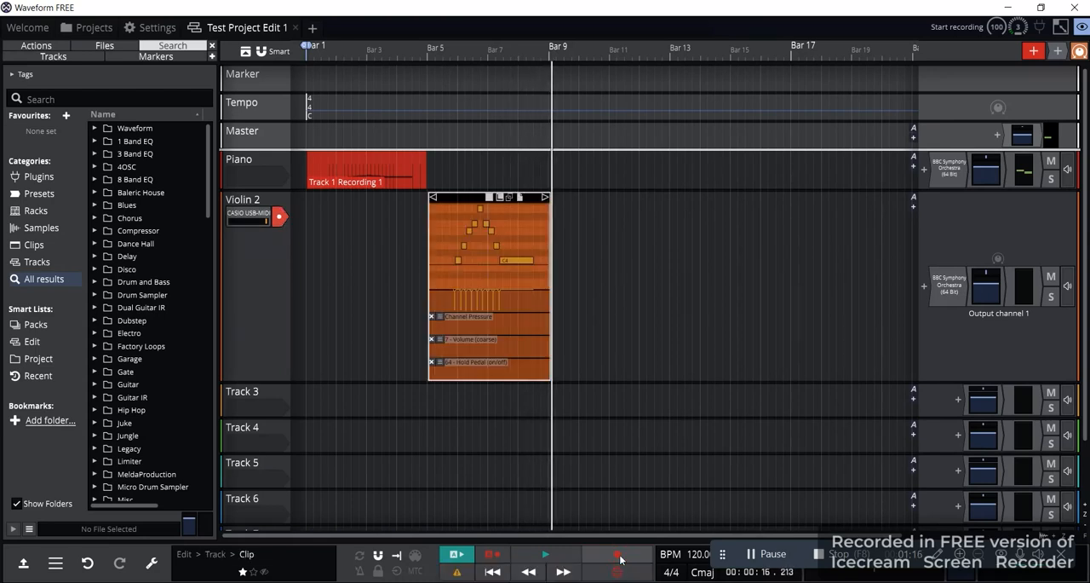
Enlarge the Piano track to compare both clips, and play back the Violin 2 recording from Bar 5
mouse_move(529, 352)
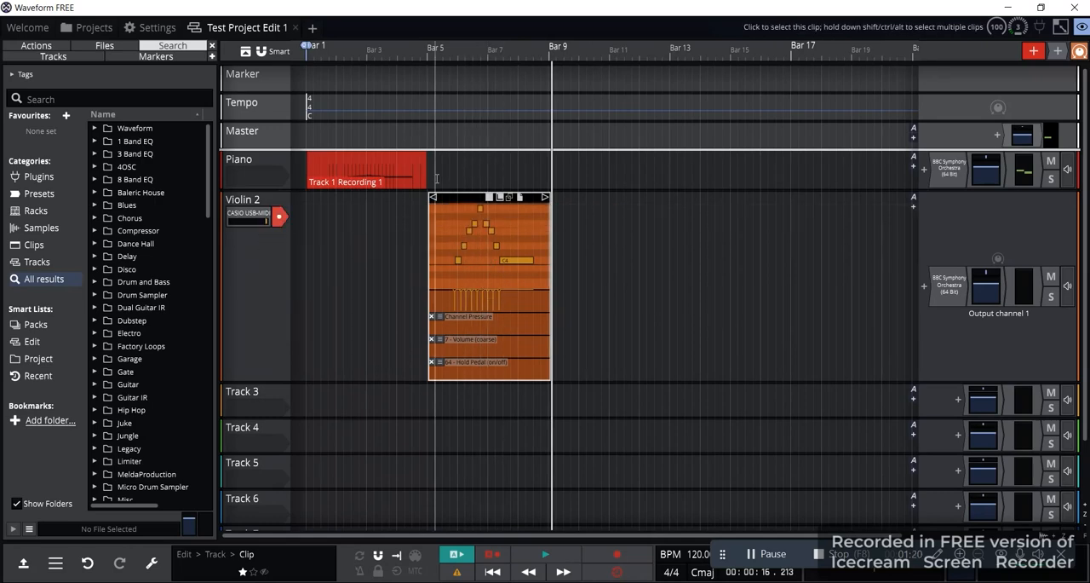
left_click_drag(383, 189, 381, 349)
scroll(451, 245, "down", 2)
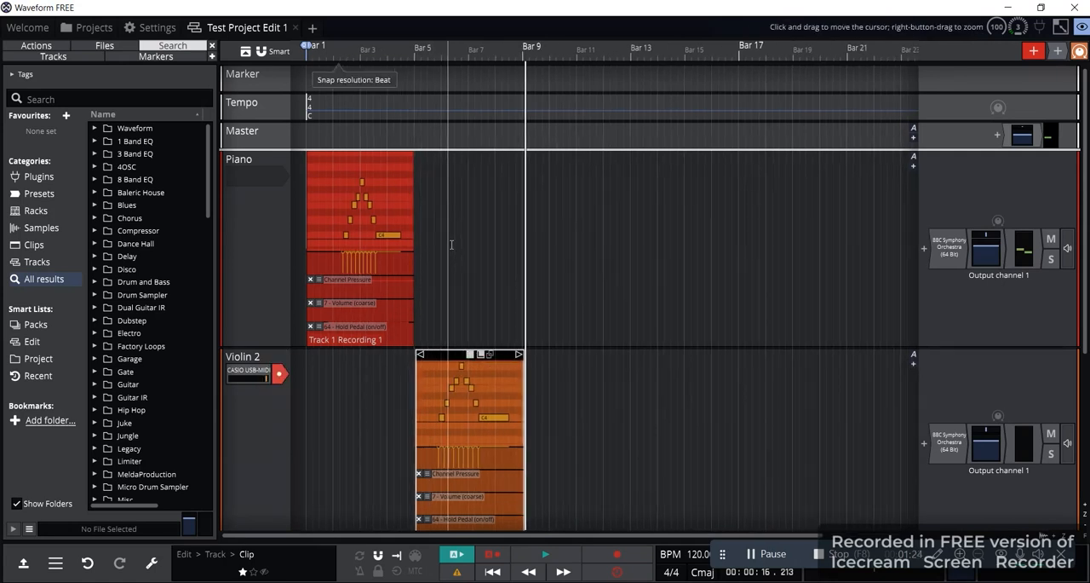
mouse_move(481, 425)
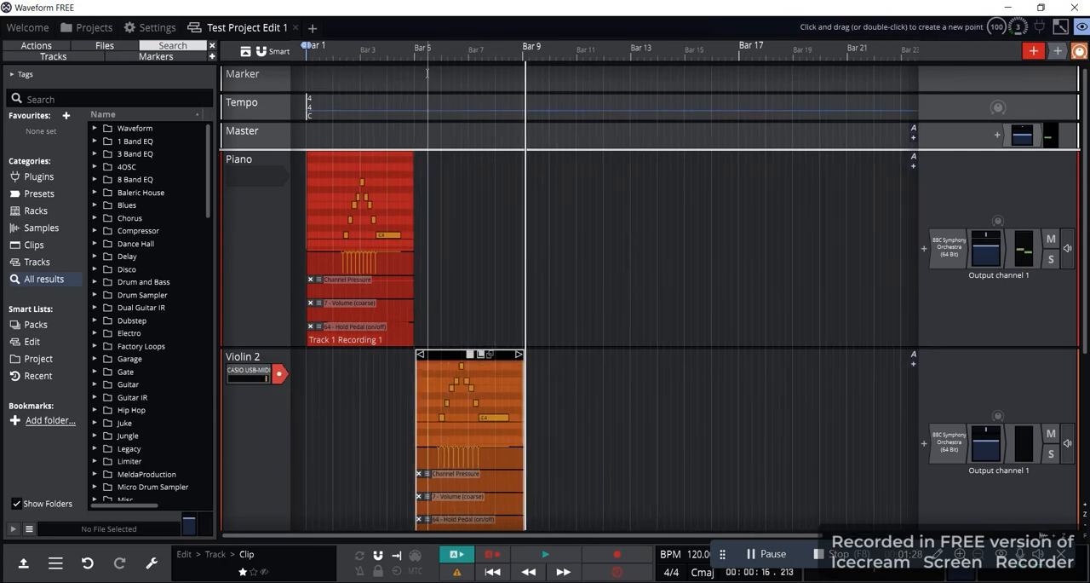
left_click(414, 49)
key("space")
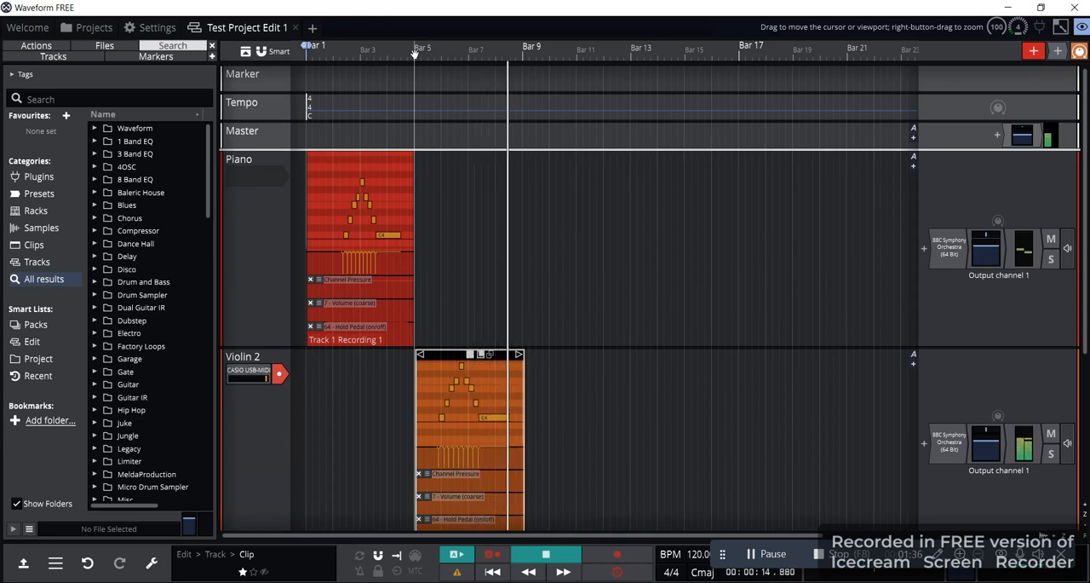
key("space")
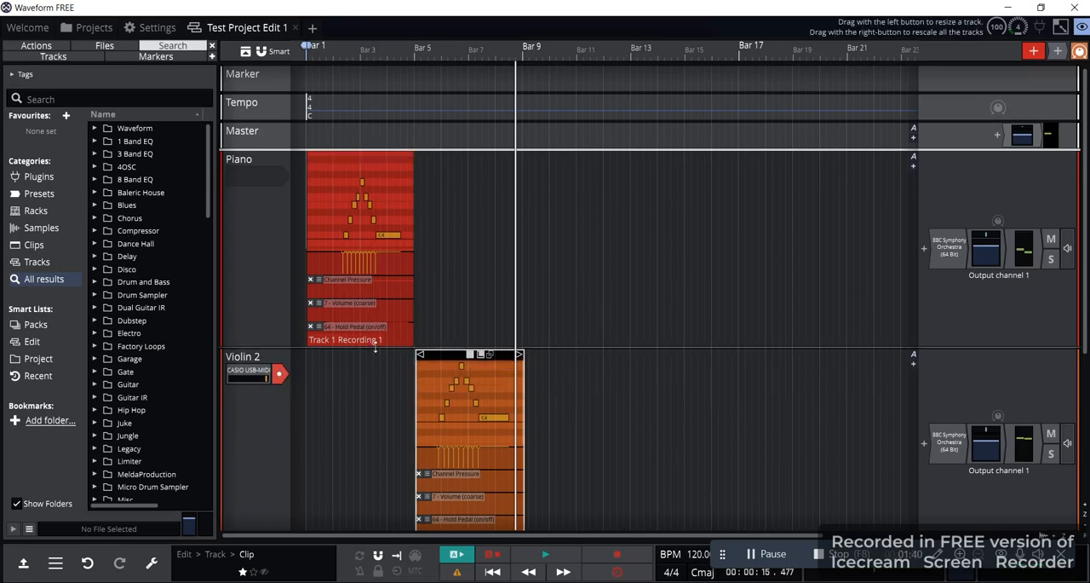
Reduce the Piano track's height and move its clip onto the Violin 2 track, keeping it at Bar 1
left_click_drag(376, 345, 375, 263)
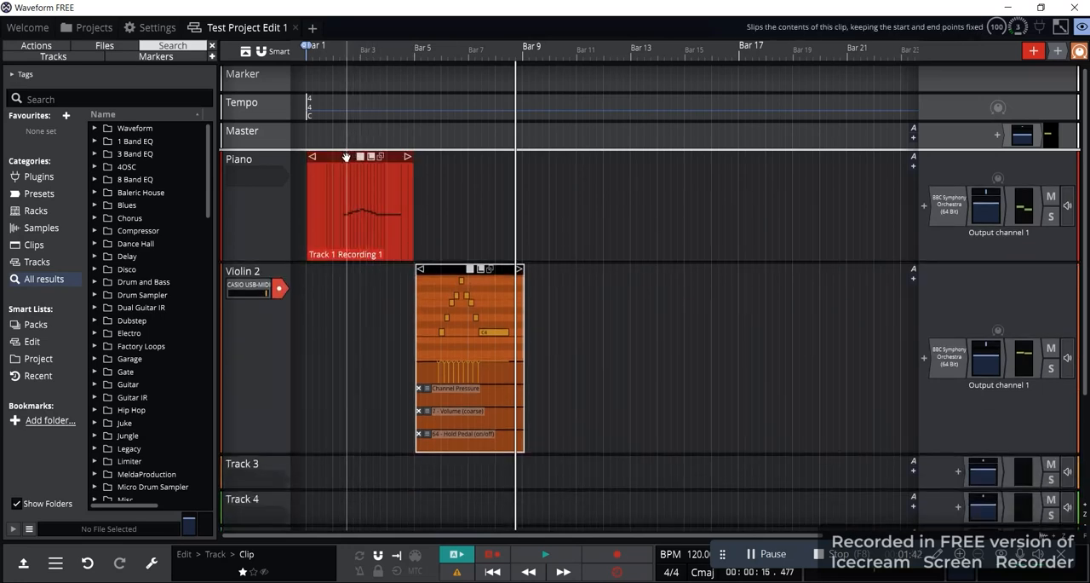
left_click_drag(342, 158, 343, 302)
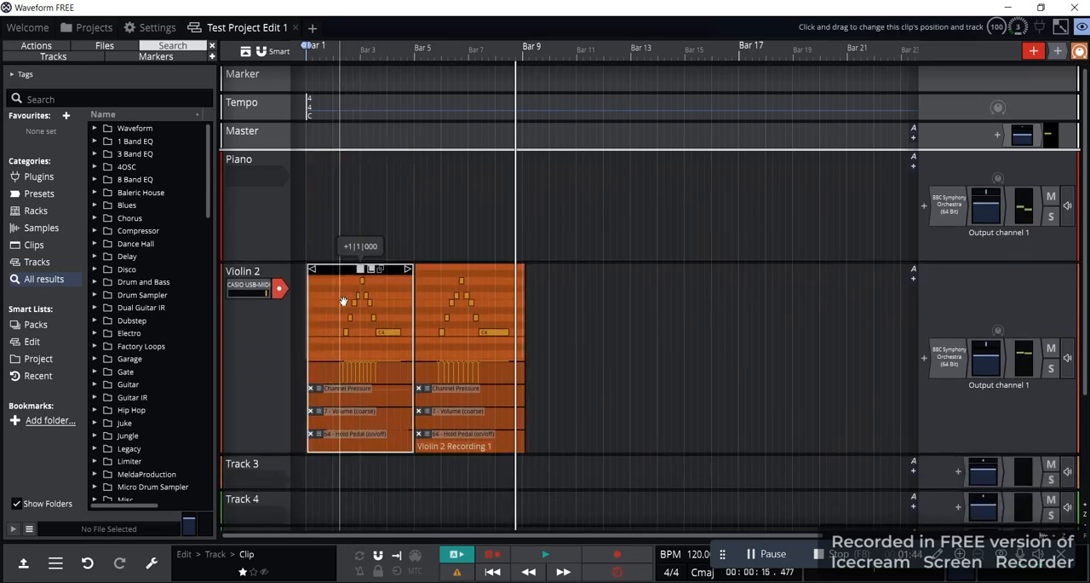
Move the Bar 1 clip from the Violin 2 track back to the Piano track, starting at about Bar 5
double_click(344, 302)
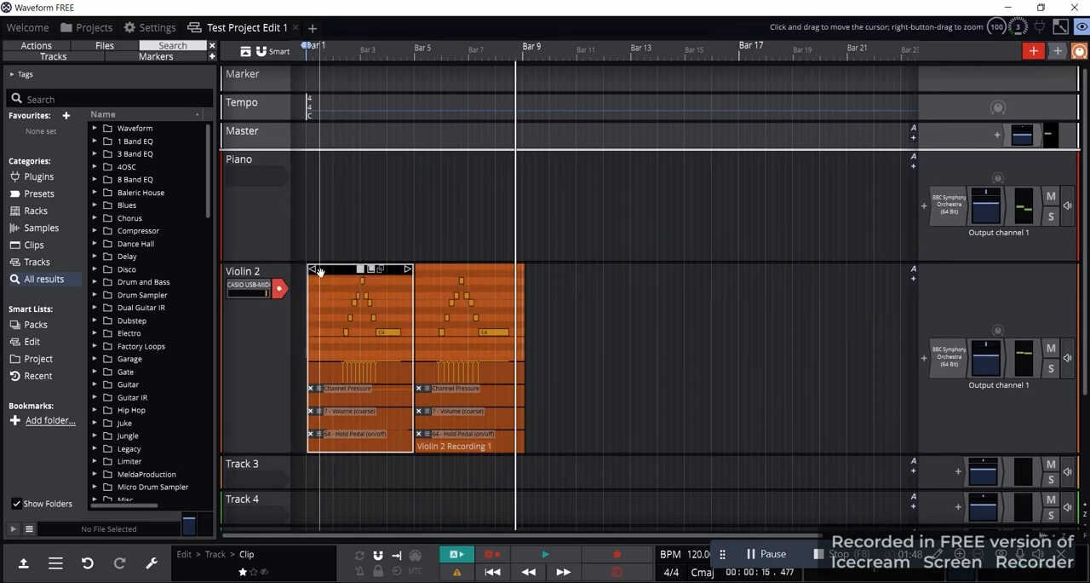
mouse_move(338, 278)
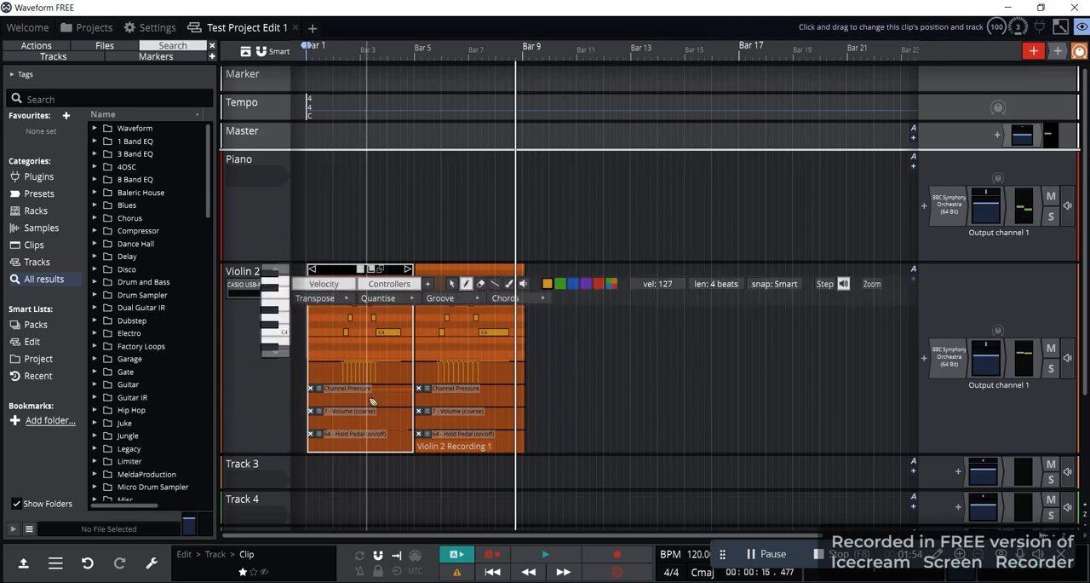
left_click_drag(331, 269, 435, 160)
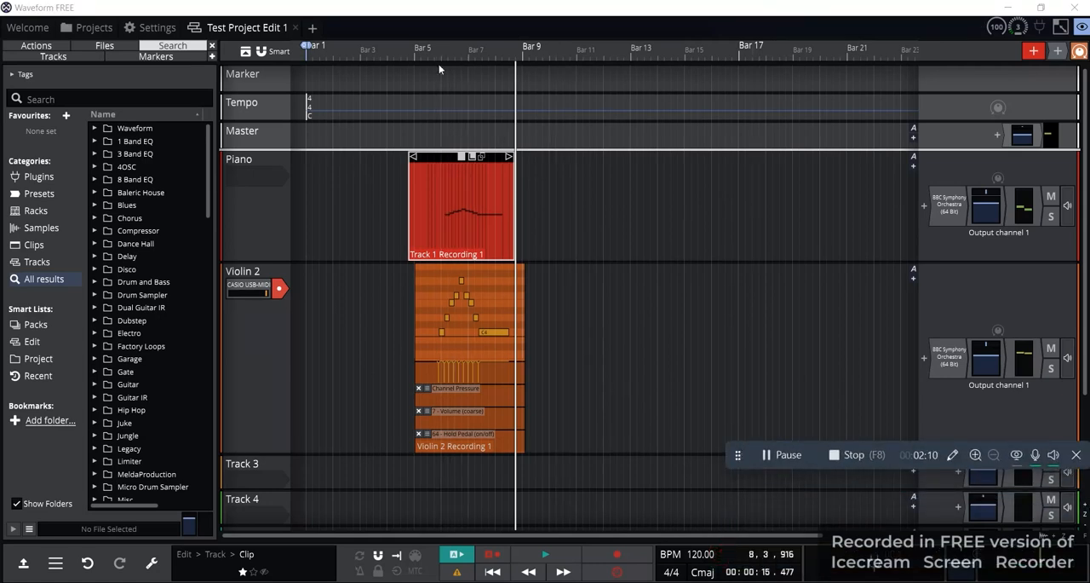
Enlarge the Piano track and shift its clip slightly earlier so its notes near Bar 6 roughly line up with Violin 2
left_click_drag(366, 262, 363, 349)
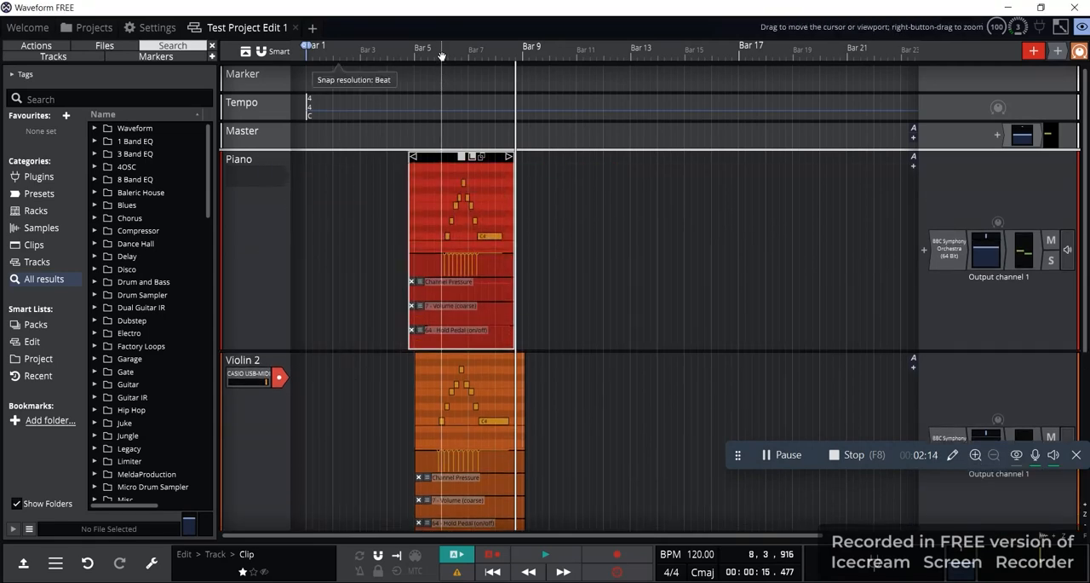
left_click_drag(441, 56, 441, 155)
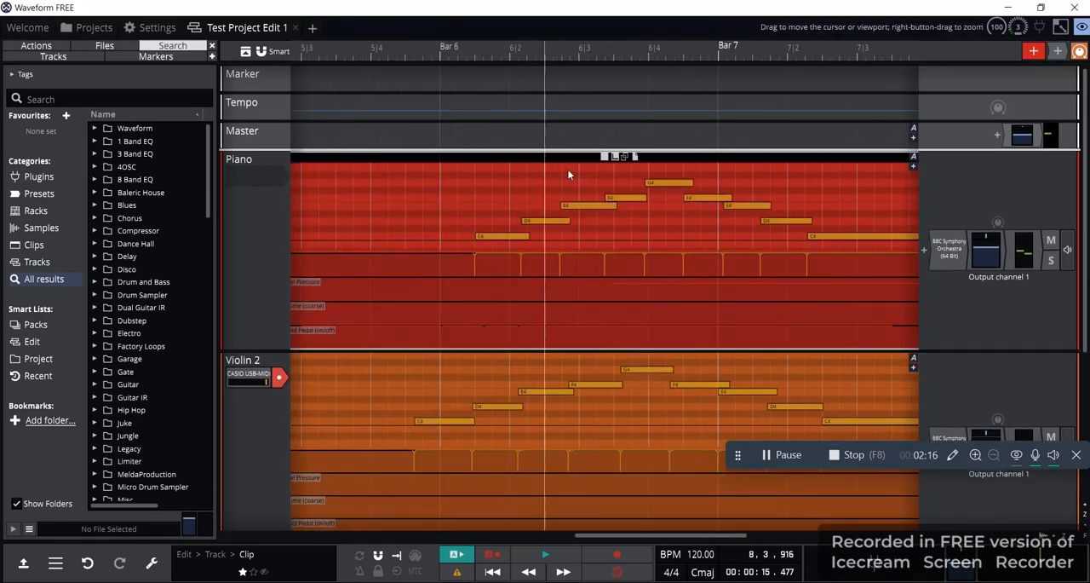
left_click_drag(552, 156, 497, 158)
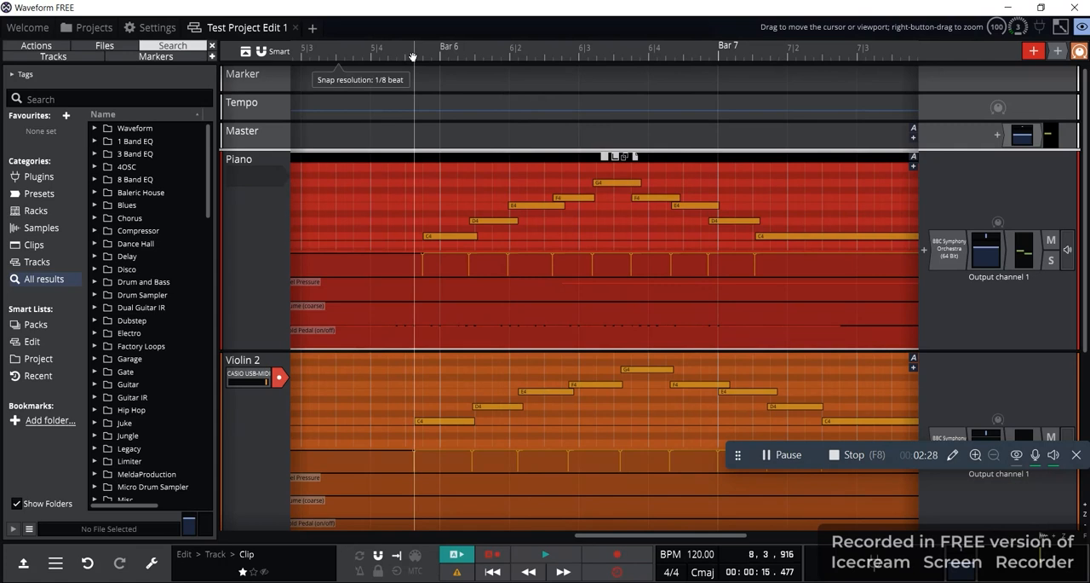
Place the playhead at 5|4|600, where the first Violin 2 note starts, and move the first Piano C4 note to start there
left_click(413, 56)
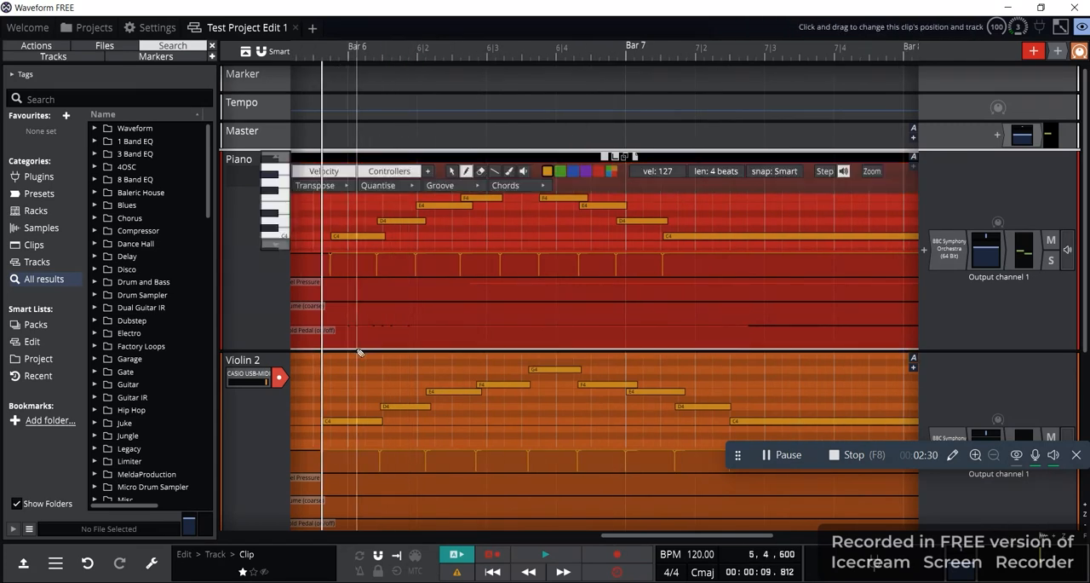
scroll(359, 352, "left", 3)
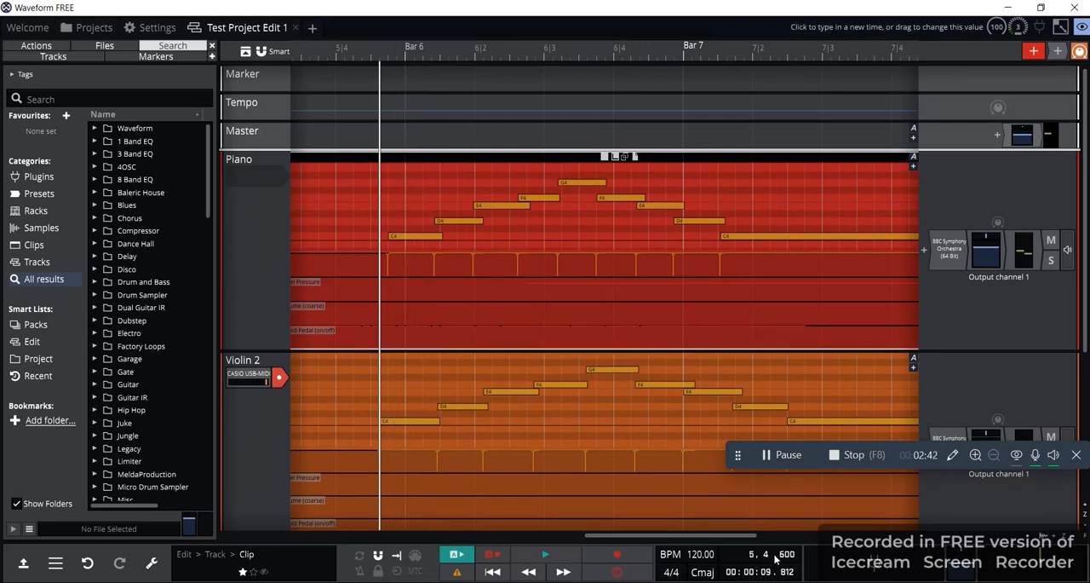
left_click(411, 247)
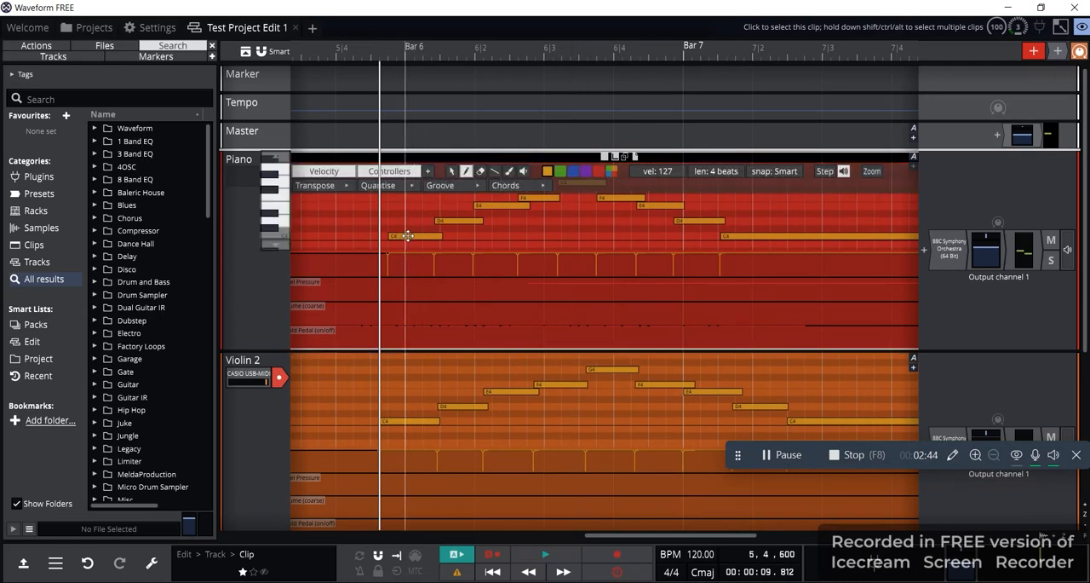
left_click(402, 236)
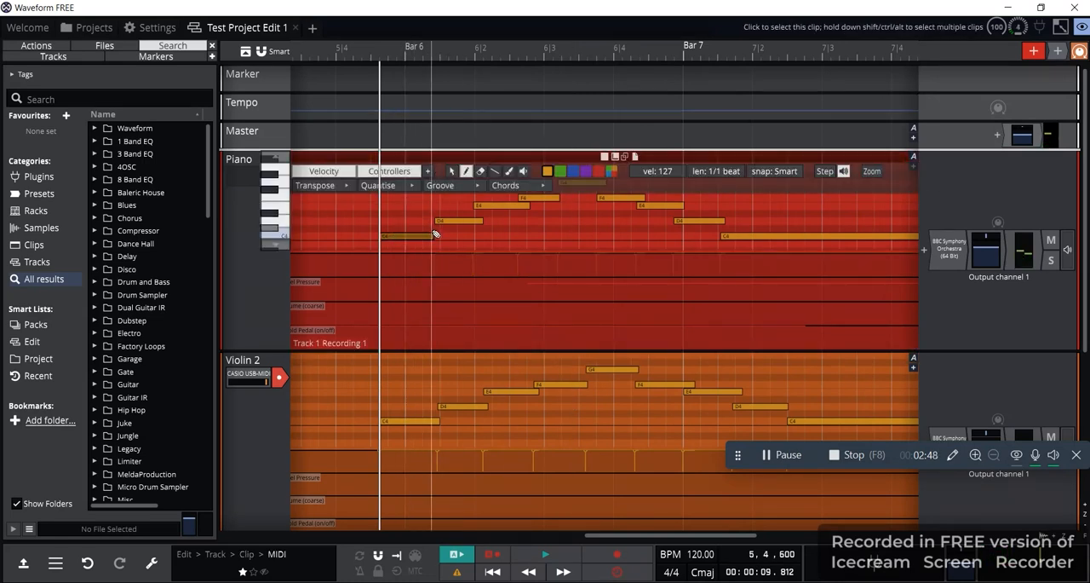
Place the playhead at 6|1|360 and shorten the first Piano C4 note to end there
left_click(431, 63)
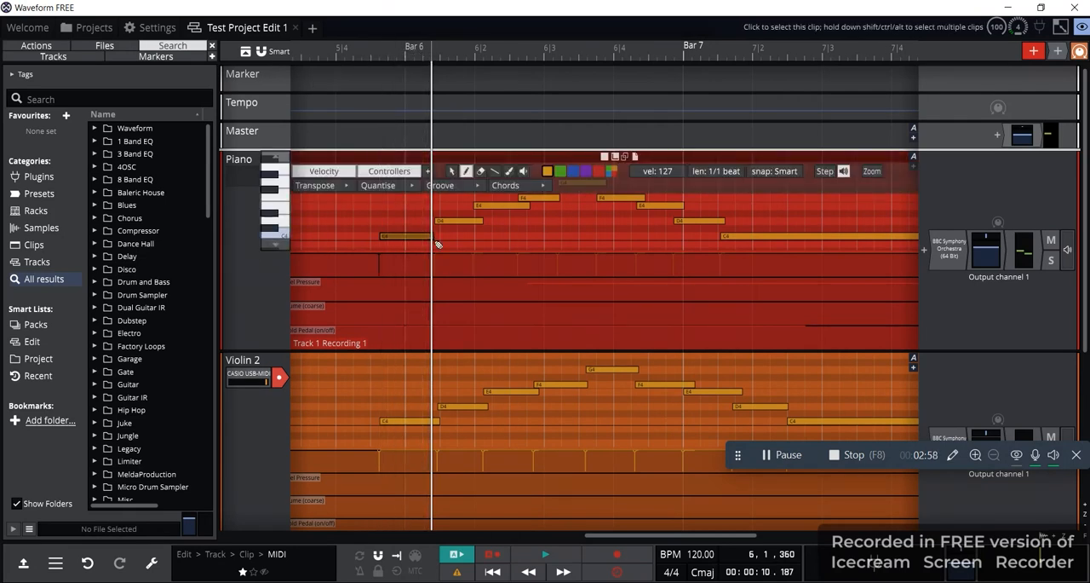
scroll(427, 57, "up", 2)
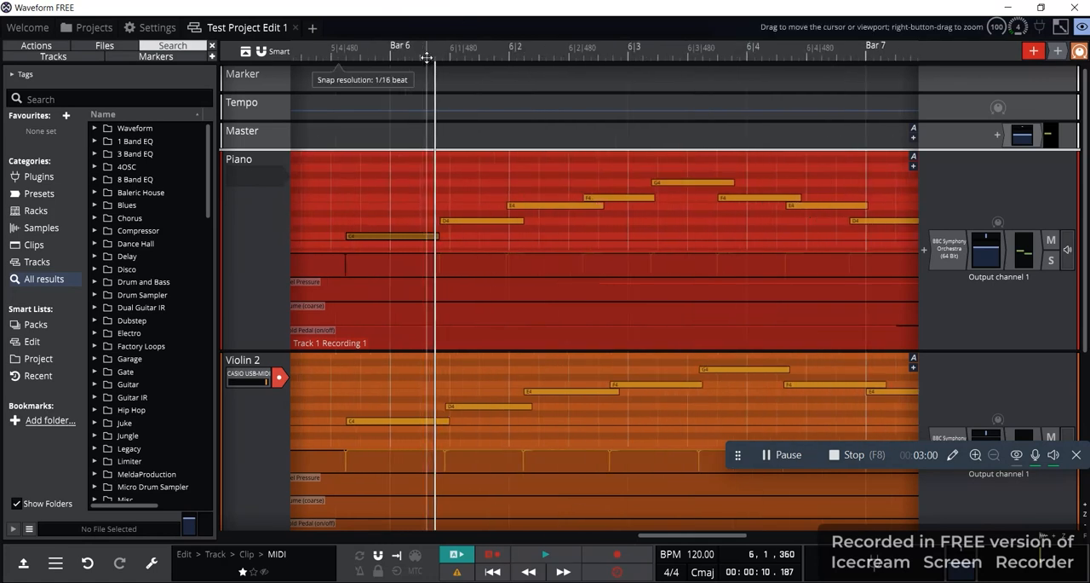
scroll(426, 57, "up", 3)
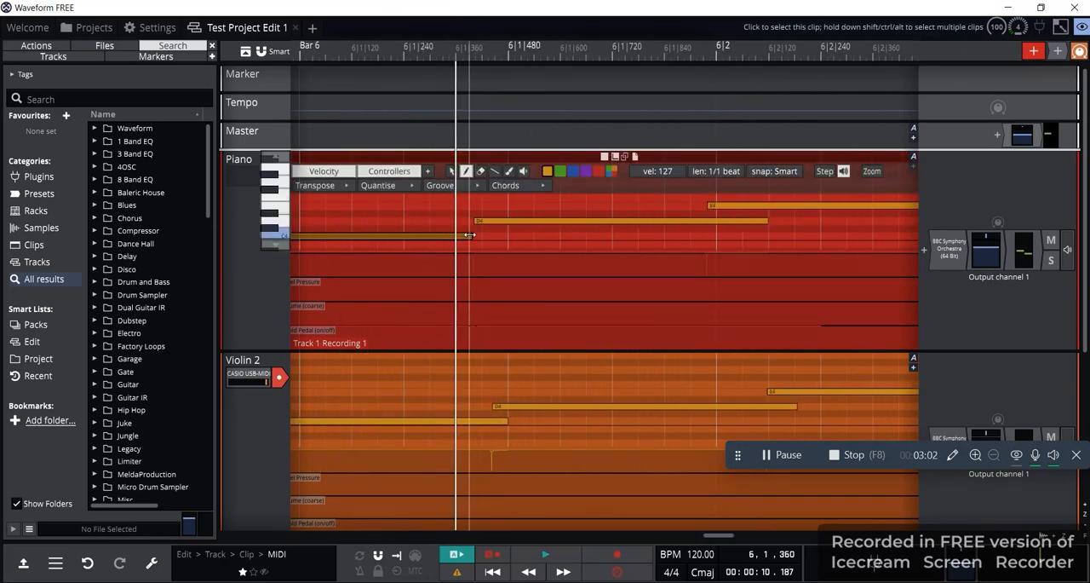
mouse_move(469, 236)
left_mouse_down()
mouse_move(495, 235)
mouse_move(453, 235)
left_mouse_up()
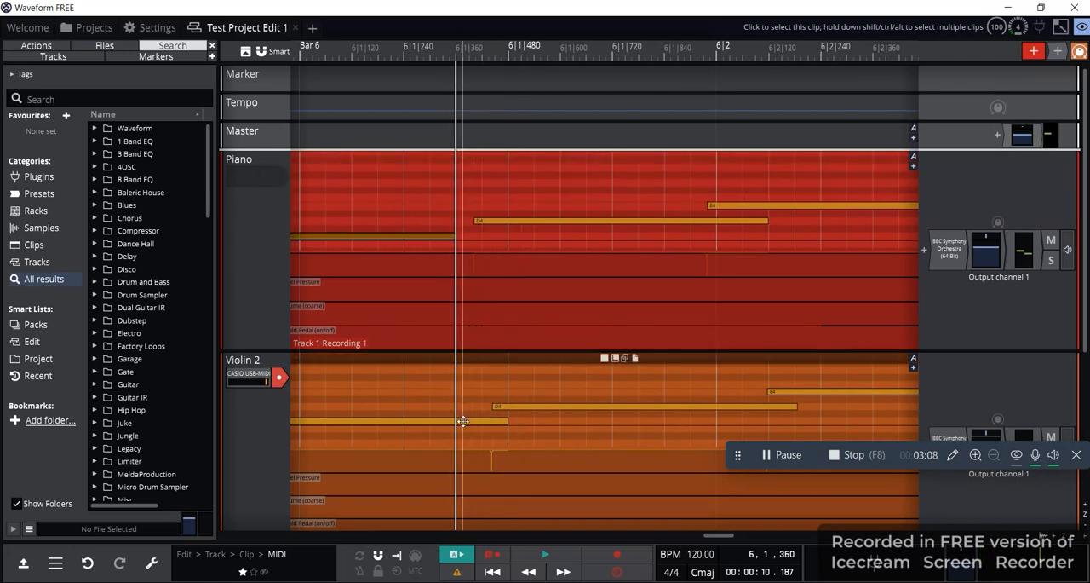
scroll(481, 226, "left", 3)
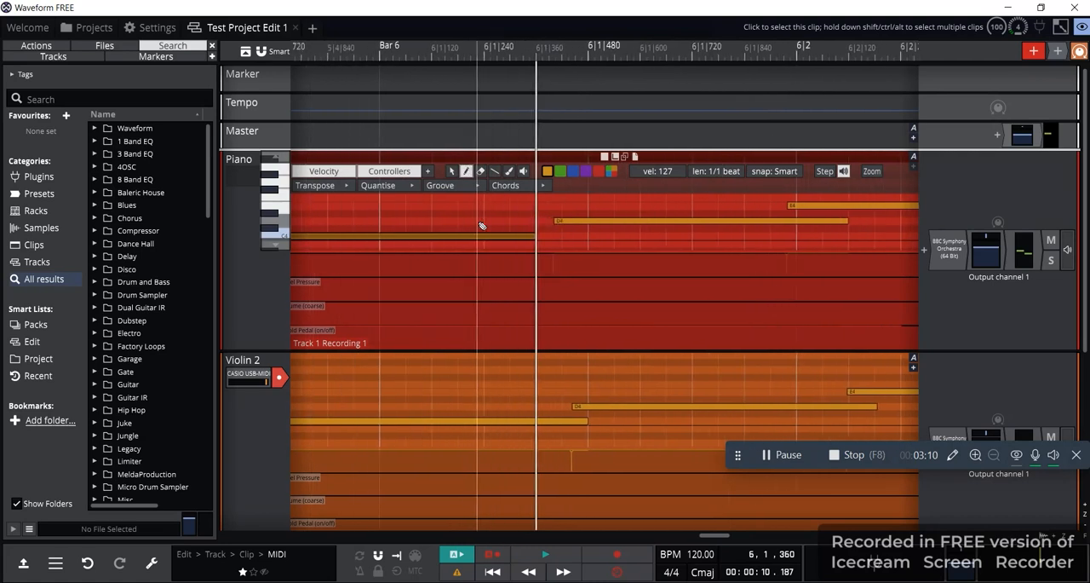
scroll(481, 225, "left", 5)
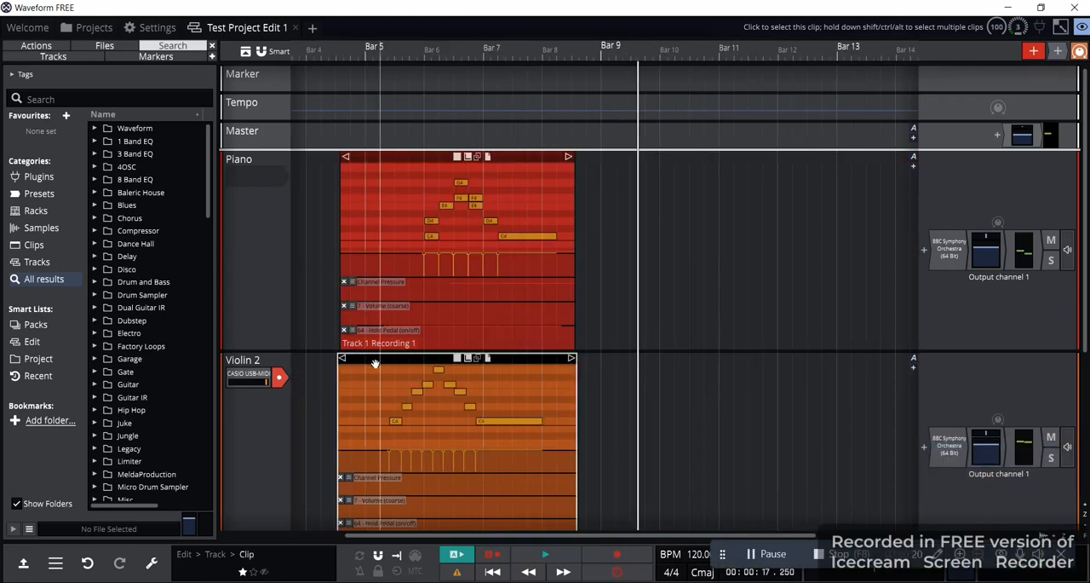
Select the Violin 2 clip, then solo the Piano track and adjust its volume fader
left_click(375, 360)
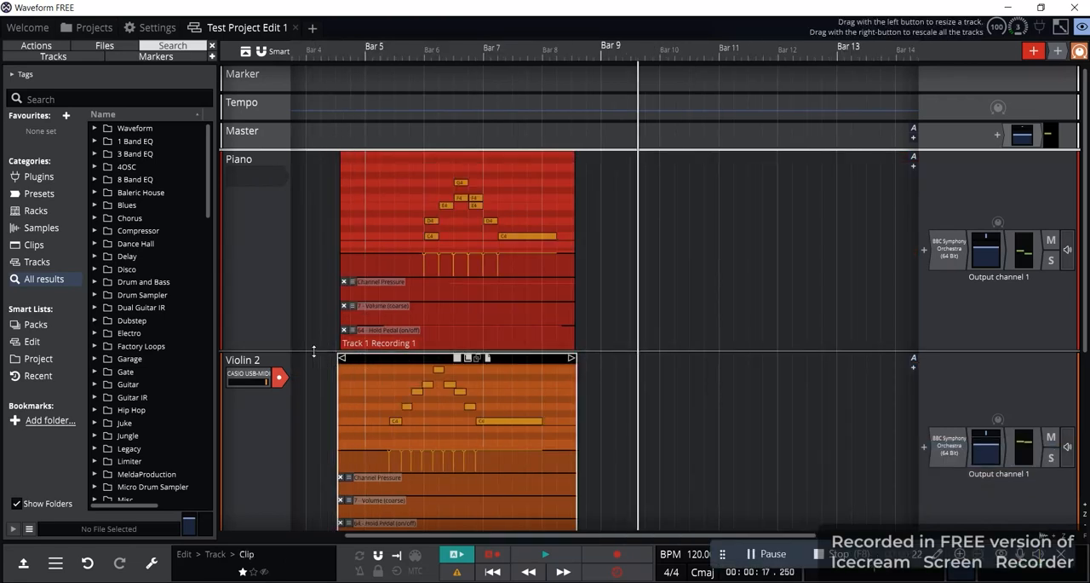
left_click(353, 340, "shift")
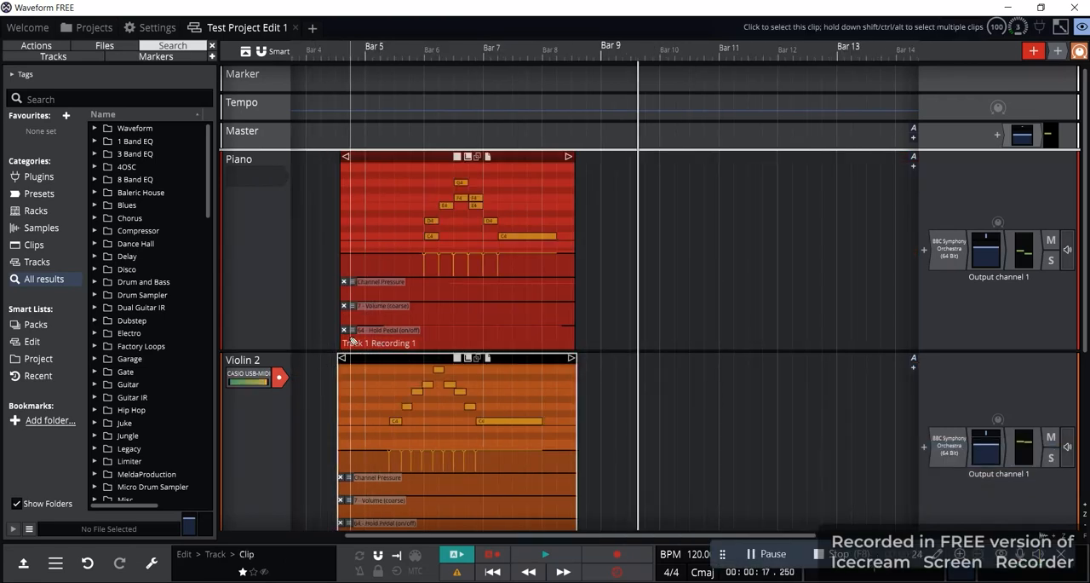
double_click(388, 388)
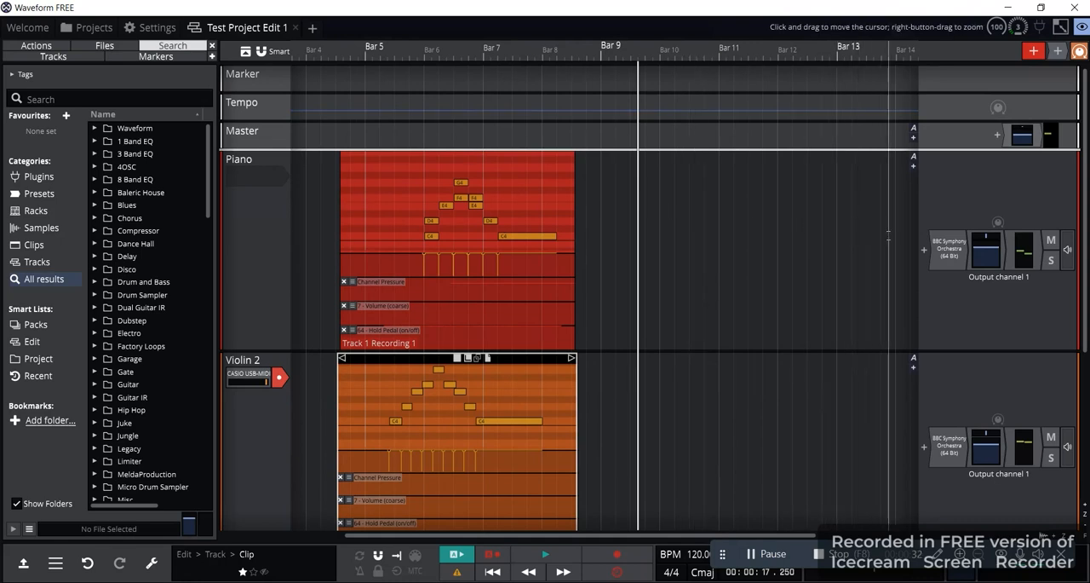
left_click(1052, 264)
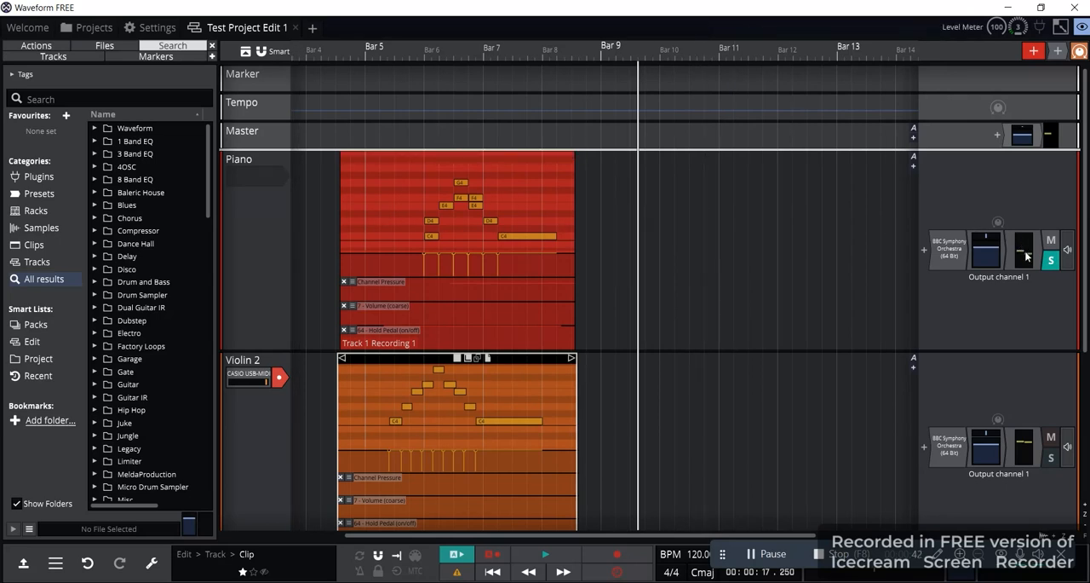
left_click(989, 247)
left_click_drag(989, 247, 975, 267)
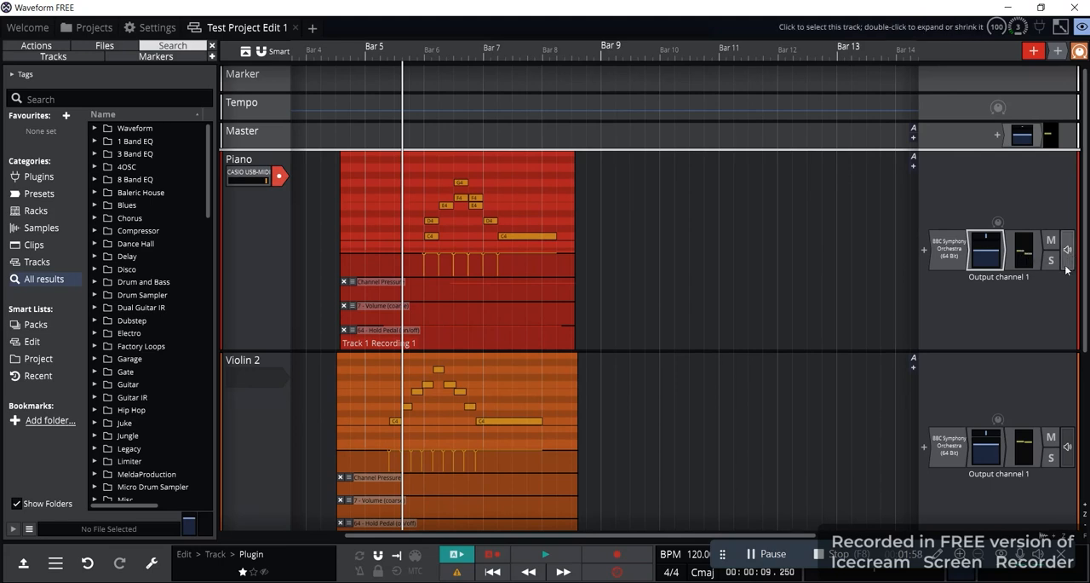
Set the Piano track's output to Output channel 1
left_click(1067, 270)
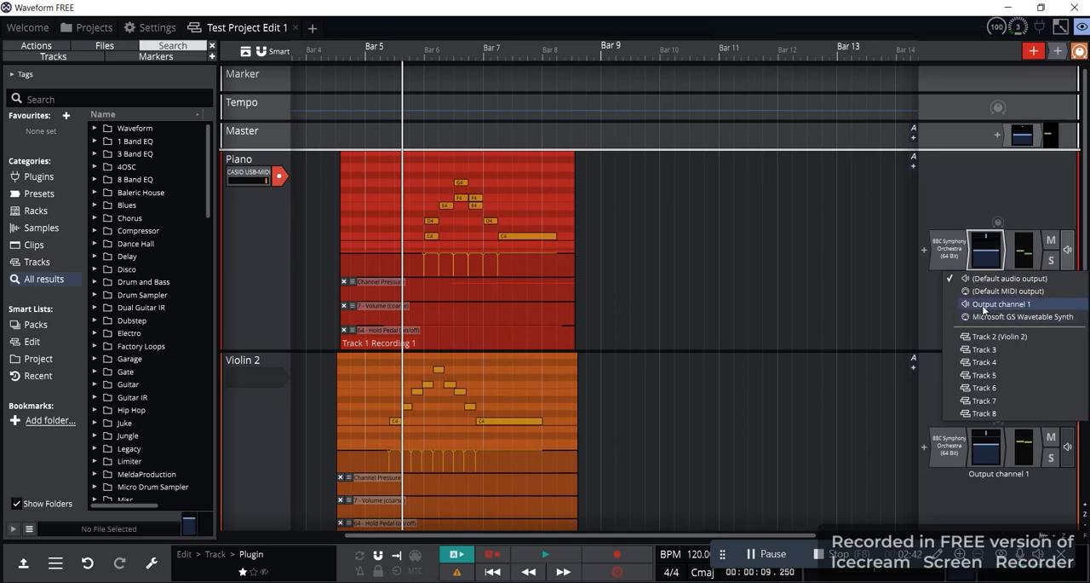
left_click(992, 305)
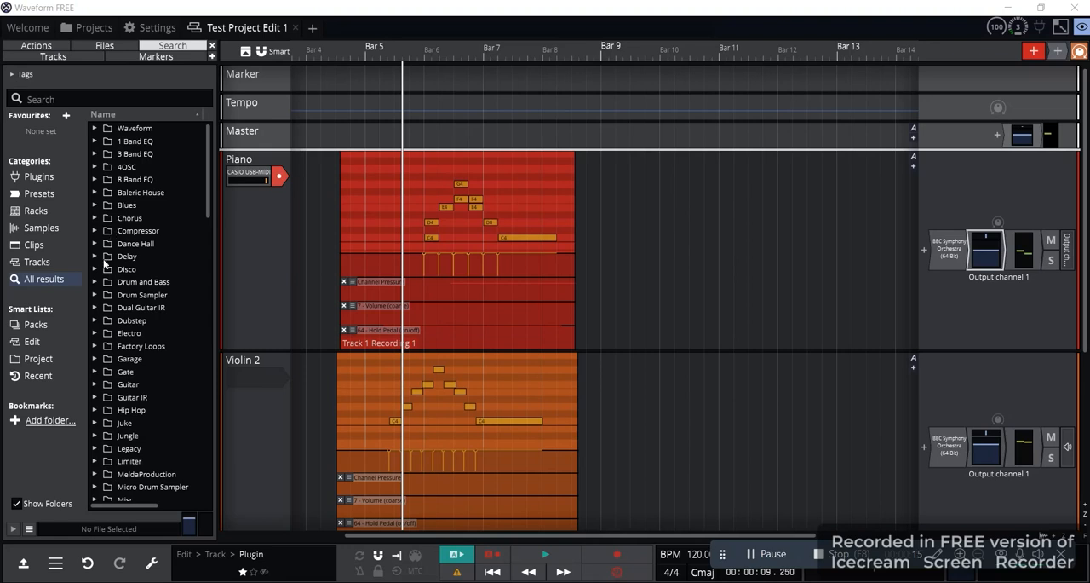
Export the edit by rendering it as a WAV file named Test Project Edit 1 Export 1.wav
left_click(55, 563)
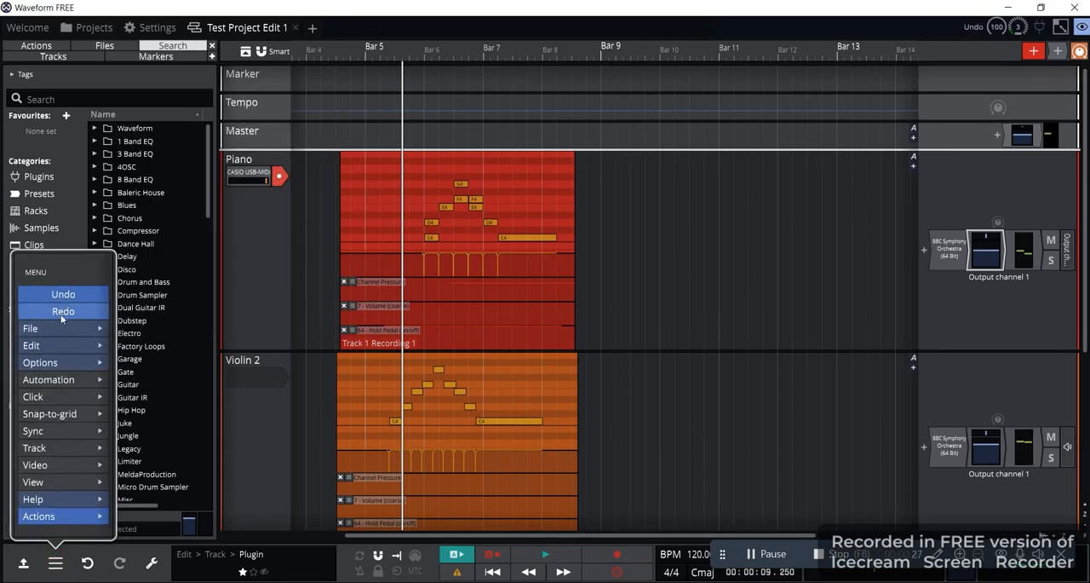
mouse_move(55, 343)
mouse_move(81, 328)
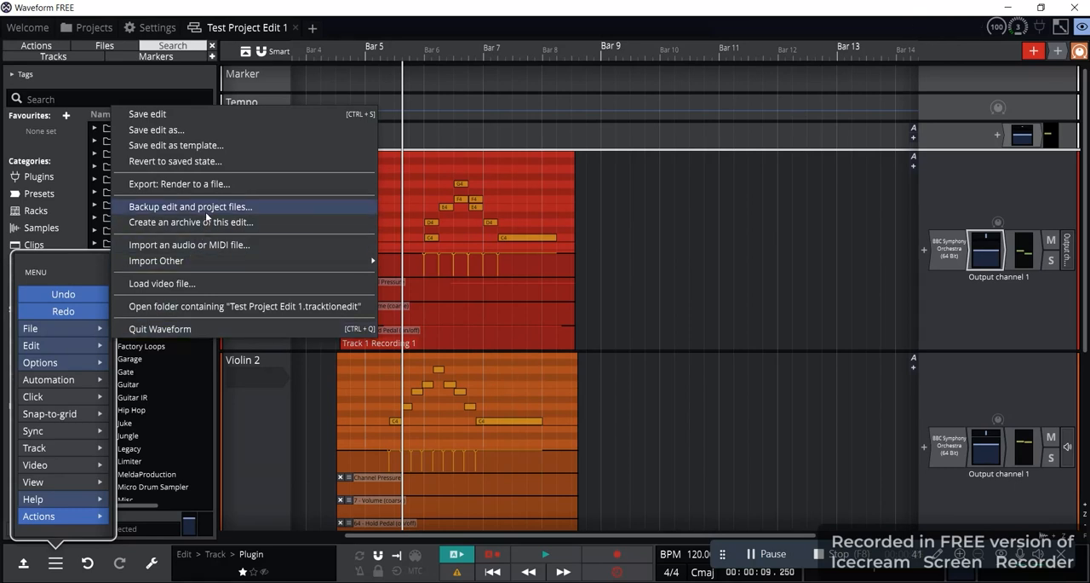
left_click(171, 185)
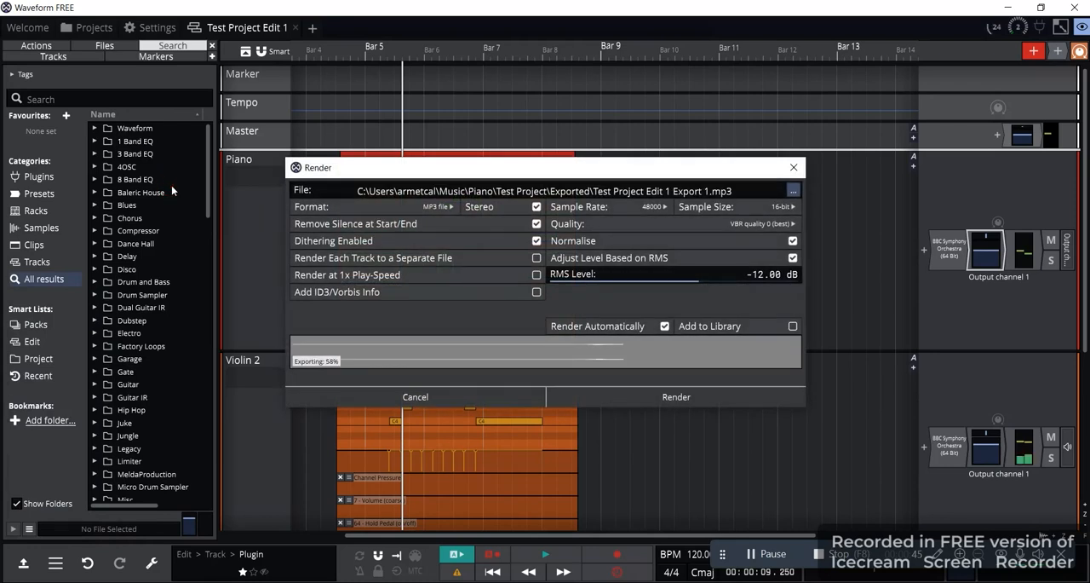
left_click(438, 207)
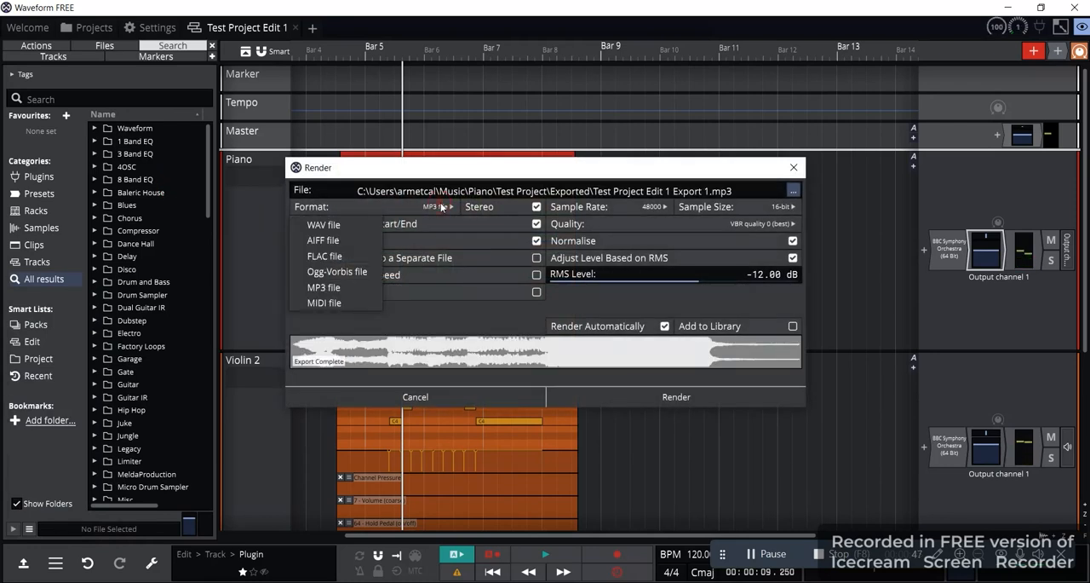
left_click(331, 225)
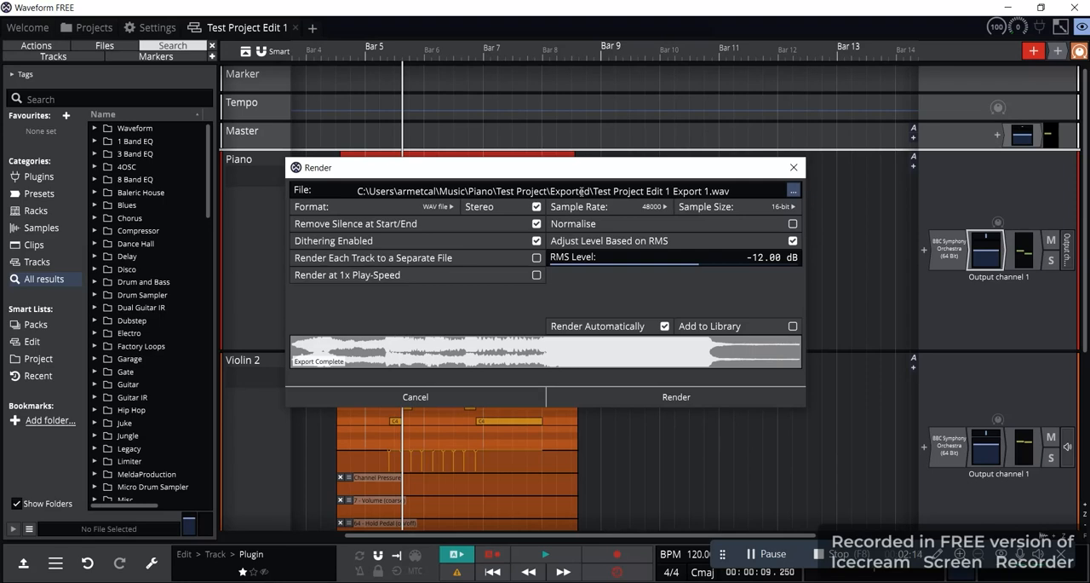
left_click(681, 397)
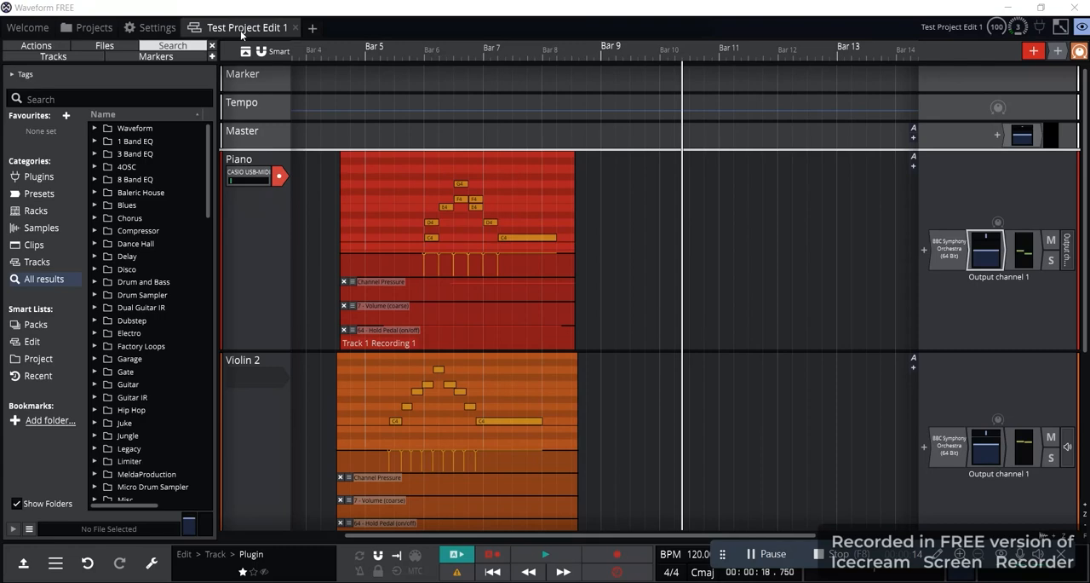
Search Windows for the Test Project folder and open its Exported subfolder in File Explorer
key("super")
type("test pr")
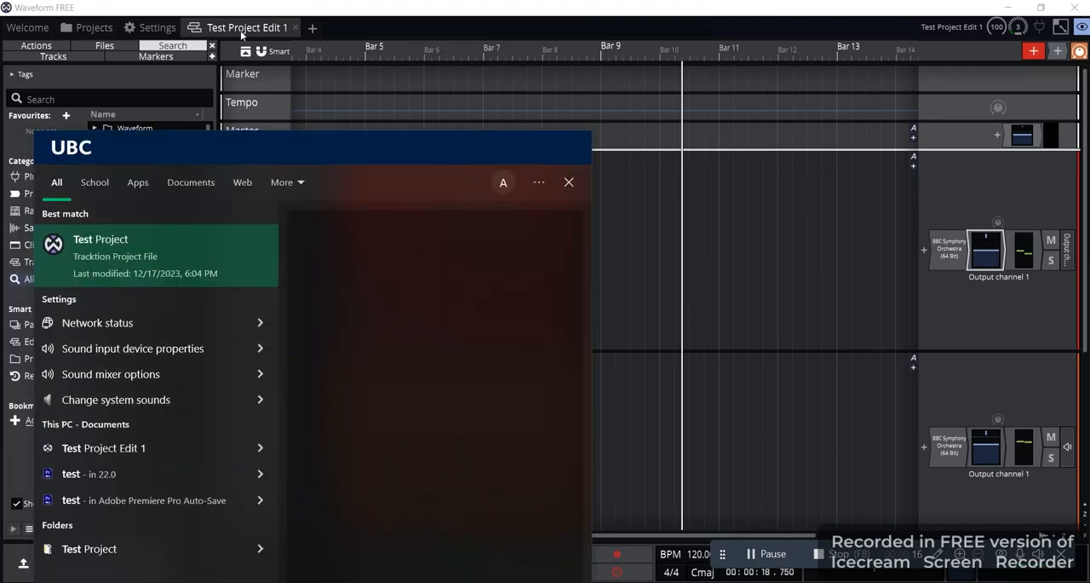
type("oject")
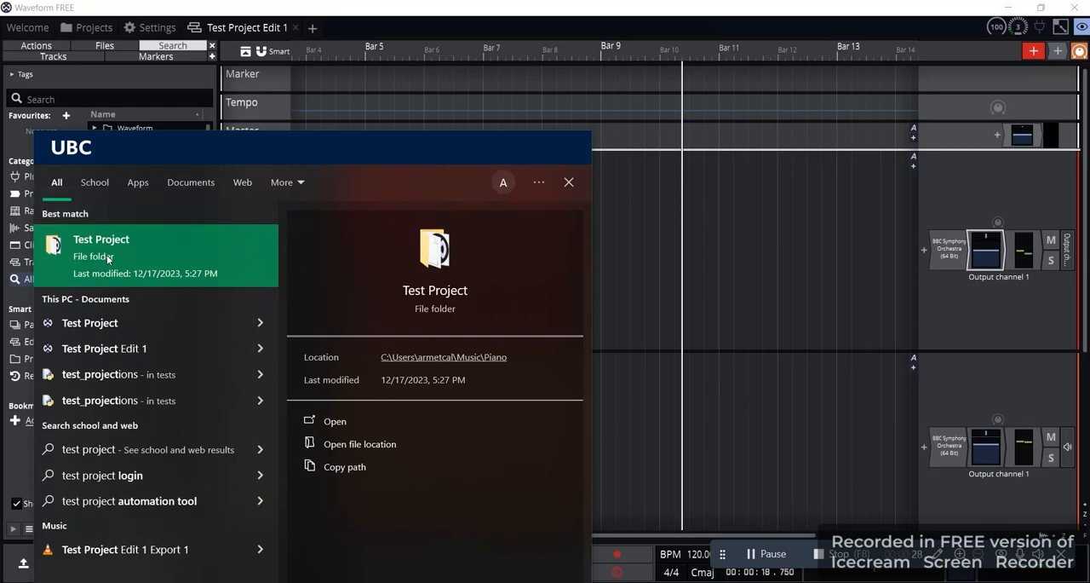
left_click(107, 255)
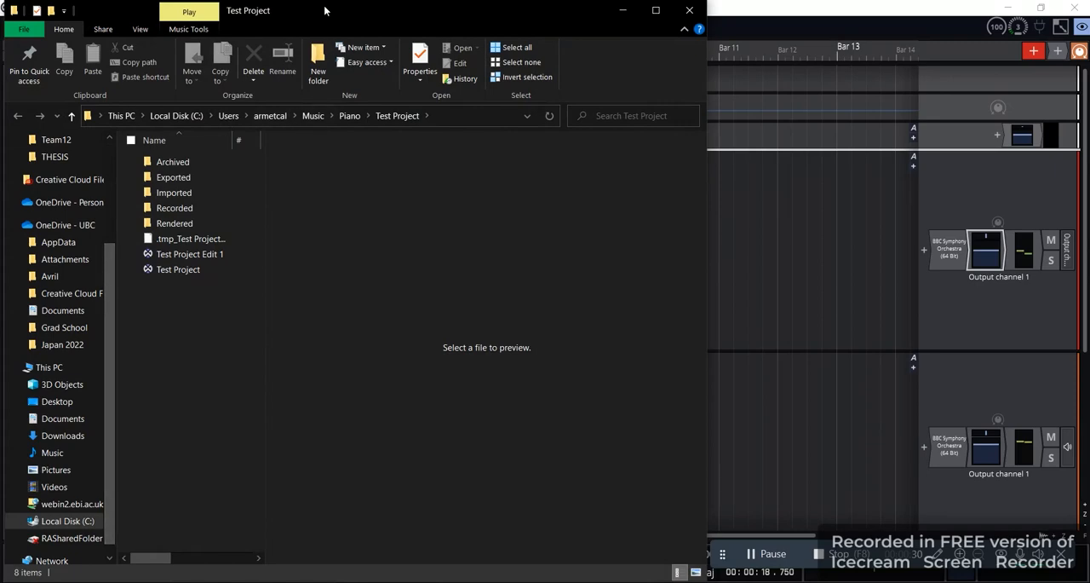
left_click_drag(324, 10, 462, 13)
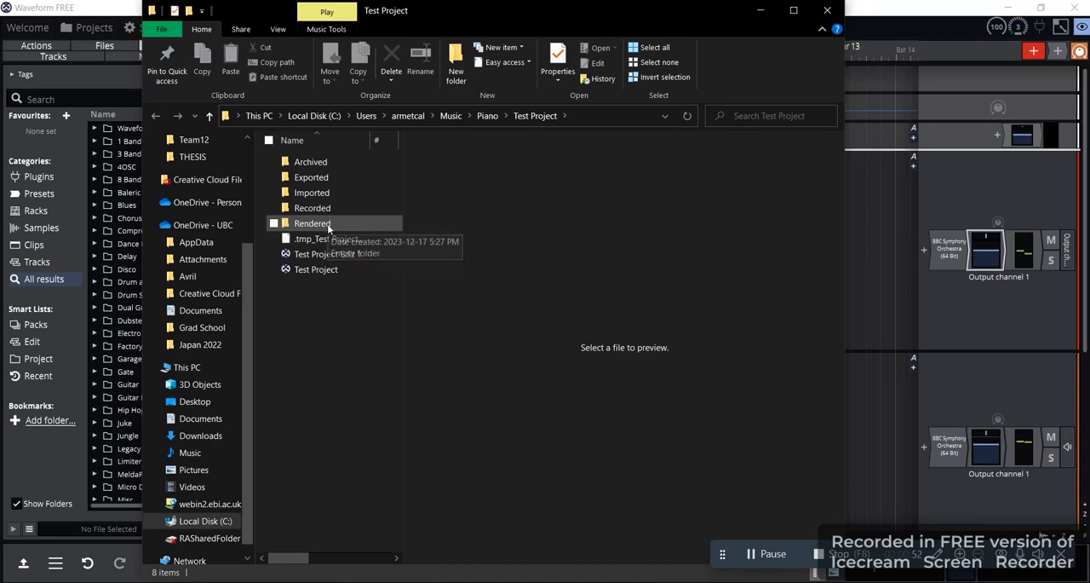
double_click(311, 179)
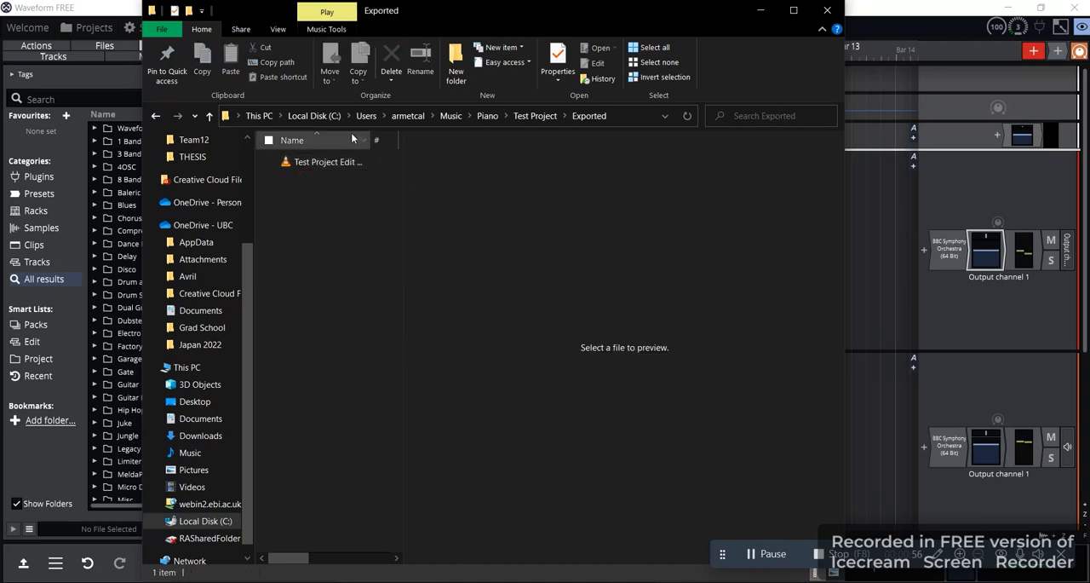
Widen the file list and name column to check the exported file's full name, then close the folder and return to Waveform
left_click_drag(403, 149, 609, 149)
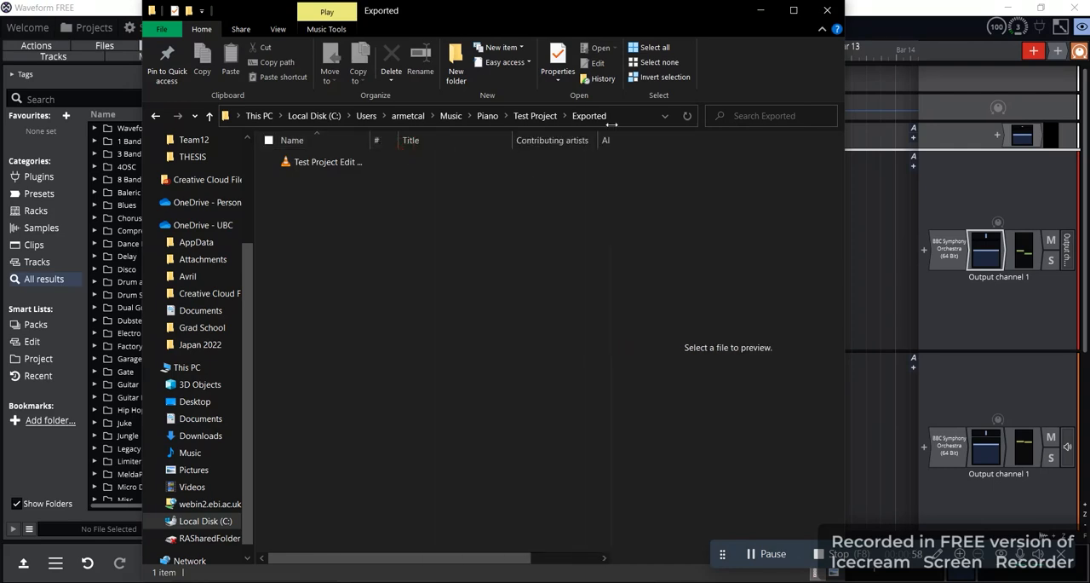
left_click_drag(369, 142, 469, 142)
left_click(421, 161)
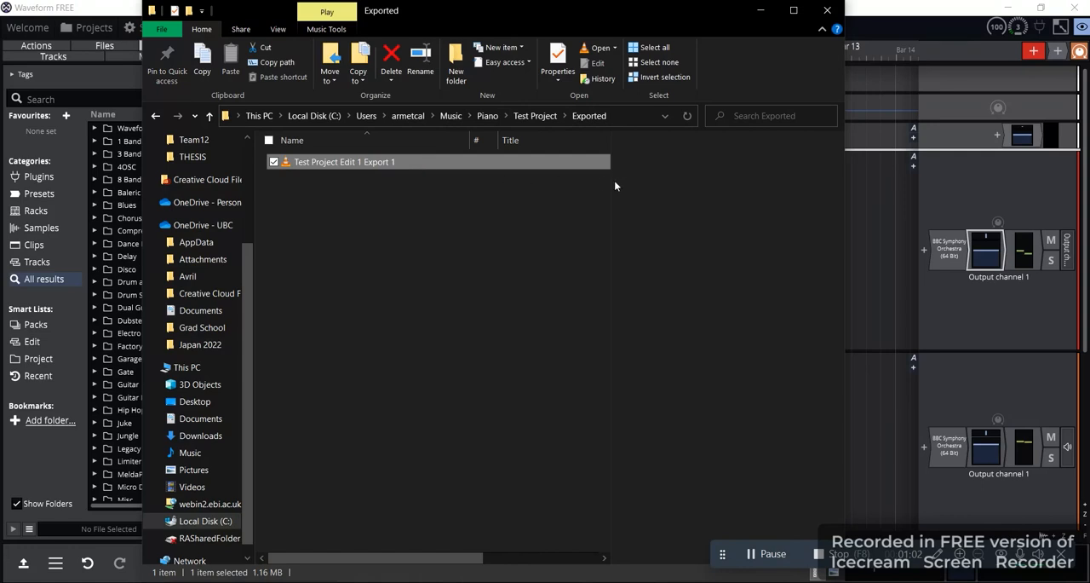
left_click_drag(610, 188, 759, 182)
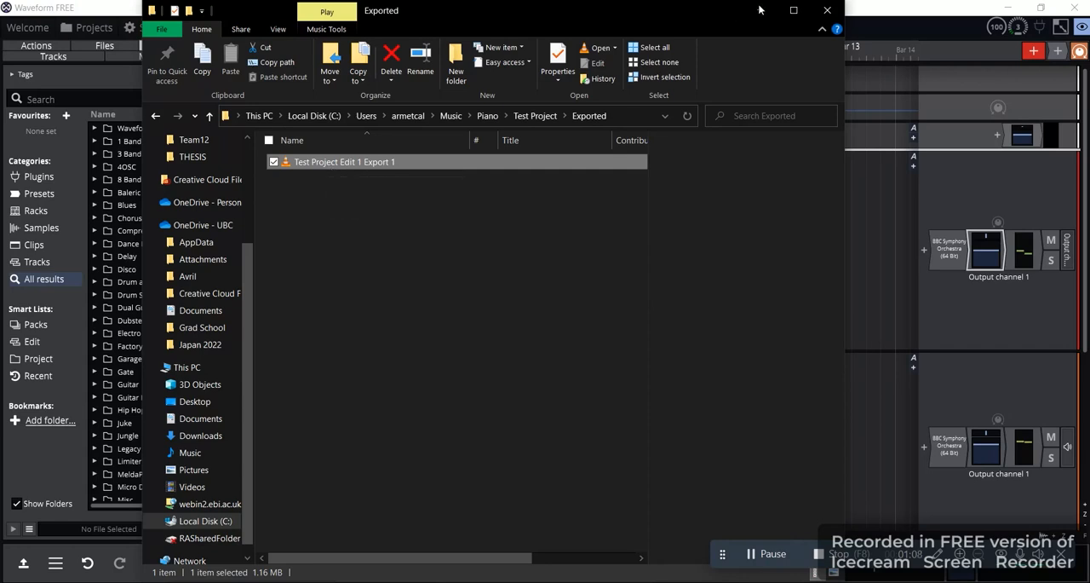
left_click(827, 10)
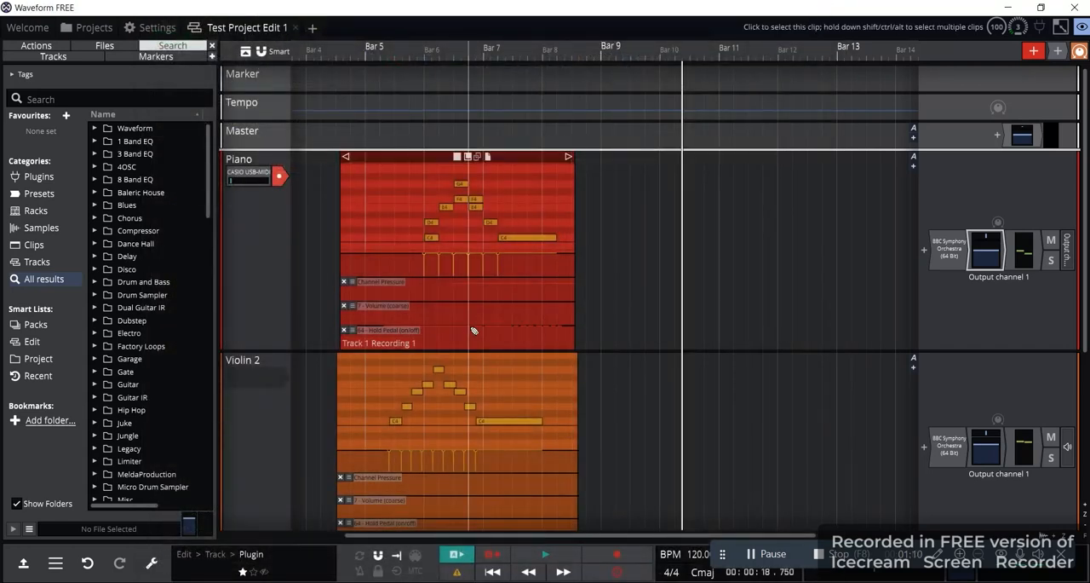
left_click(321, 180)
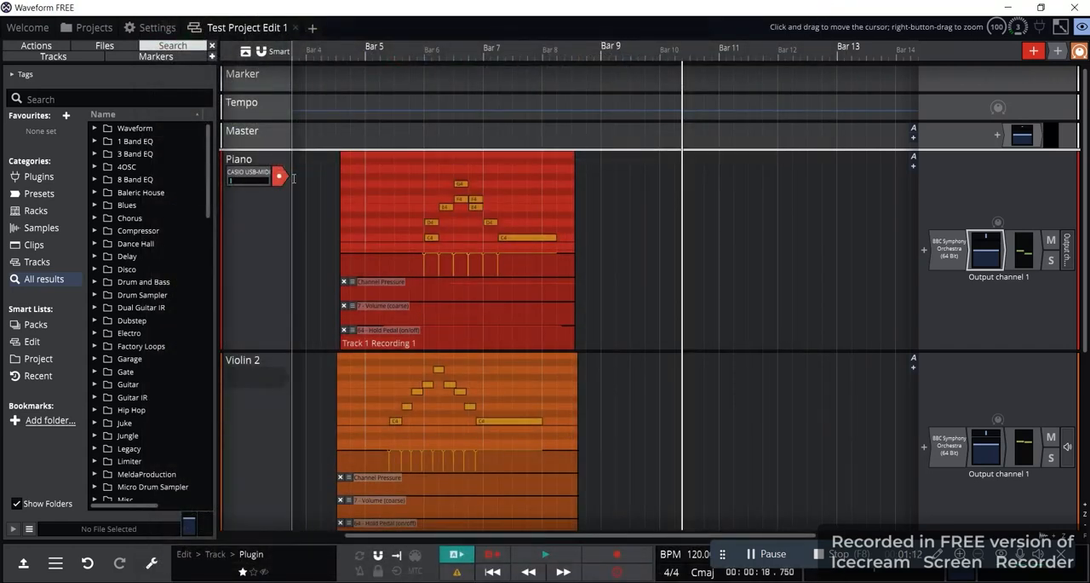